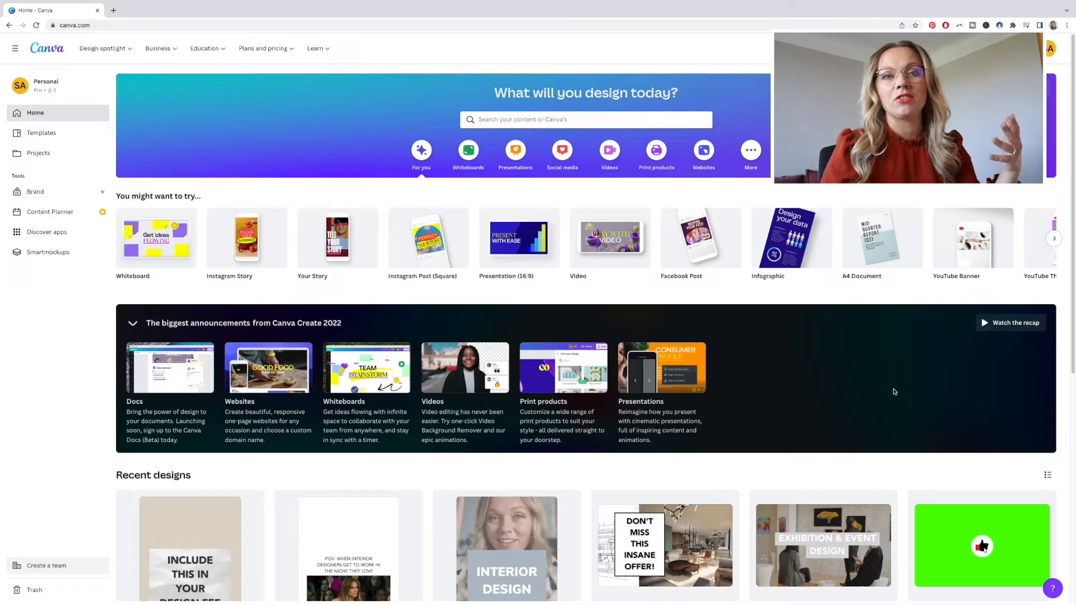
scroll(895, 392, down, 7)
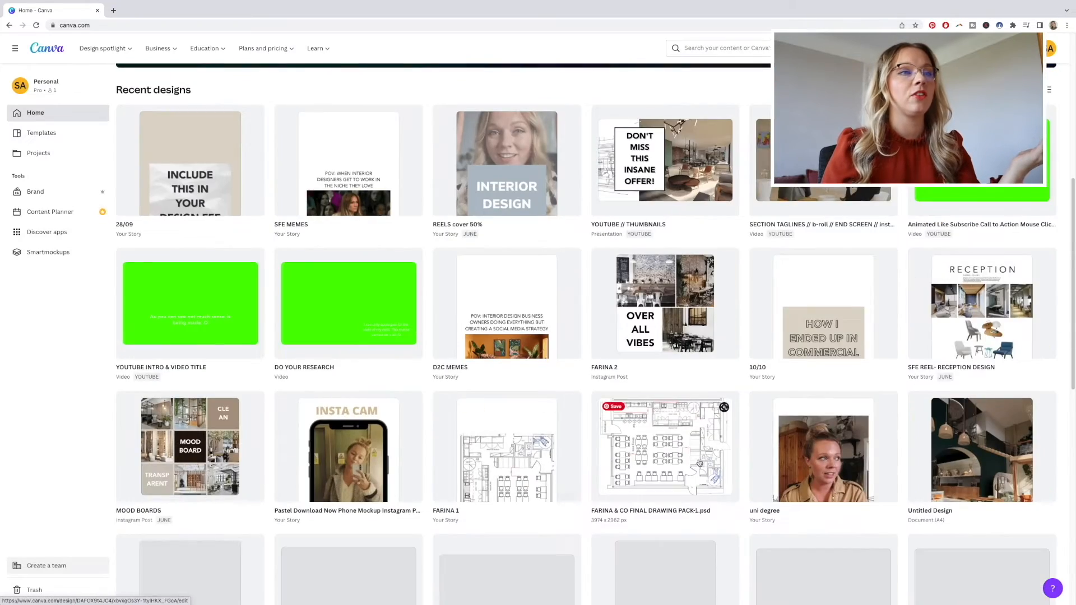
scroll(699, 463, down, 15)
scroll(699, 475, up, 17)
scroll(699, 475, up, 5)
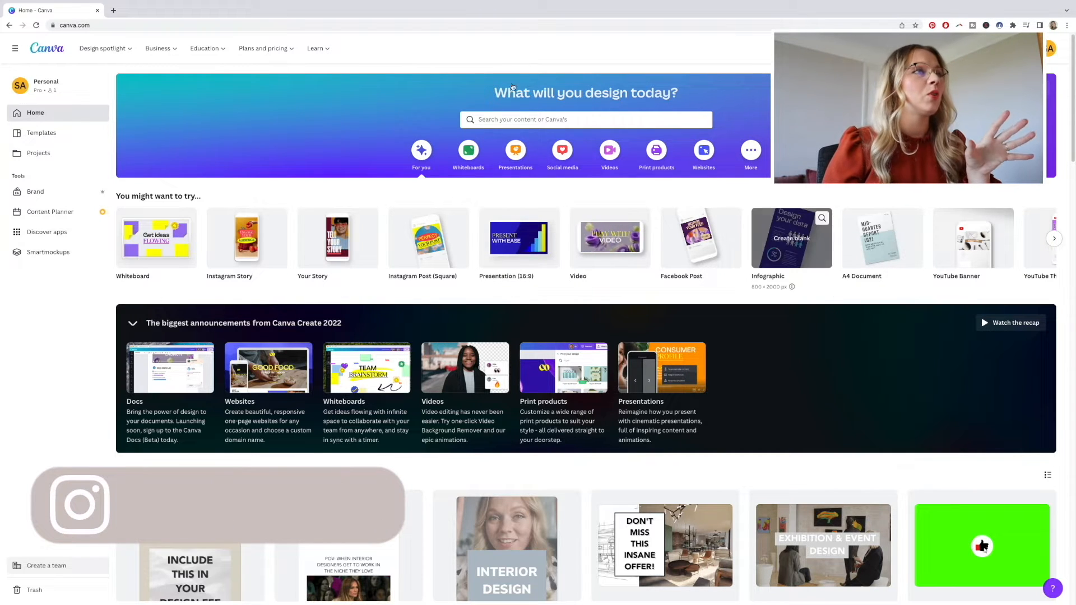
- Browse the 16:9 presentation templates and create a blank Presentation (16:9) design
click(34, 136)
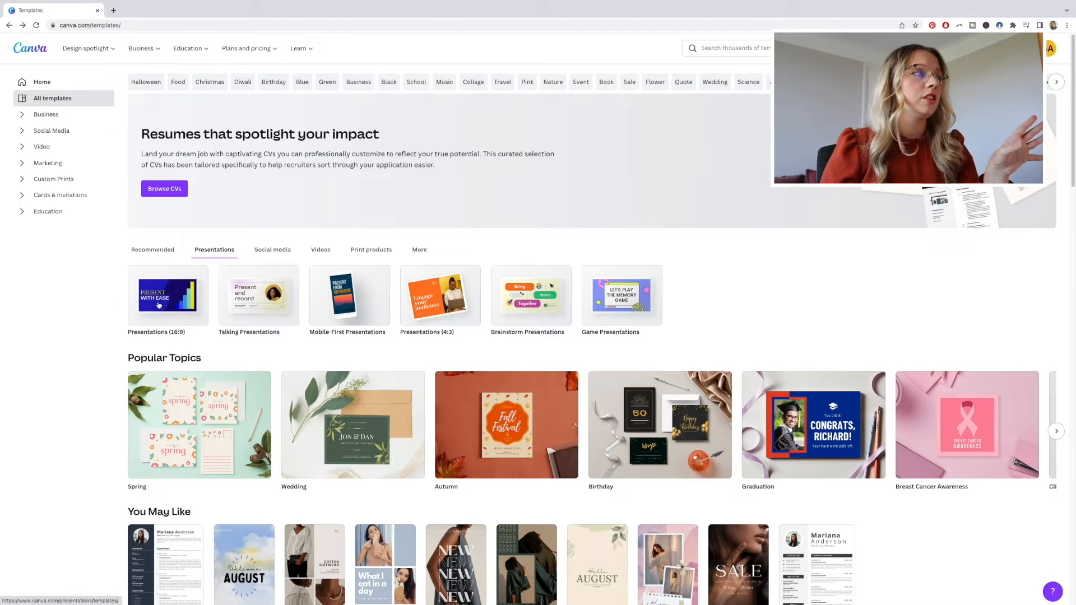
click(159, 304)
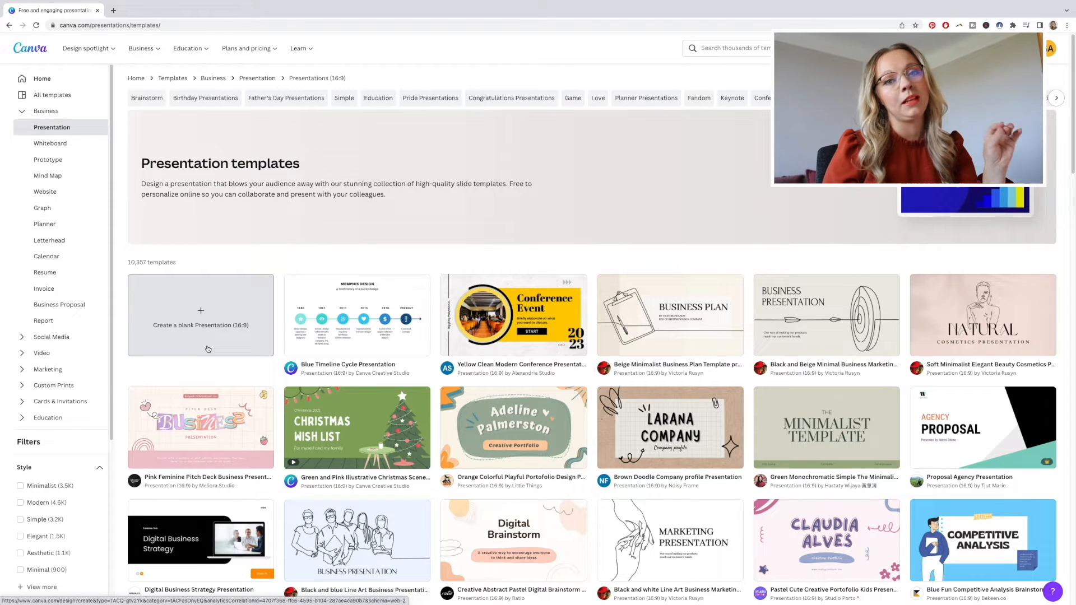
scroll(207, 349, down, 12)
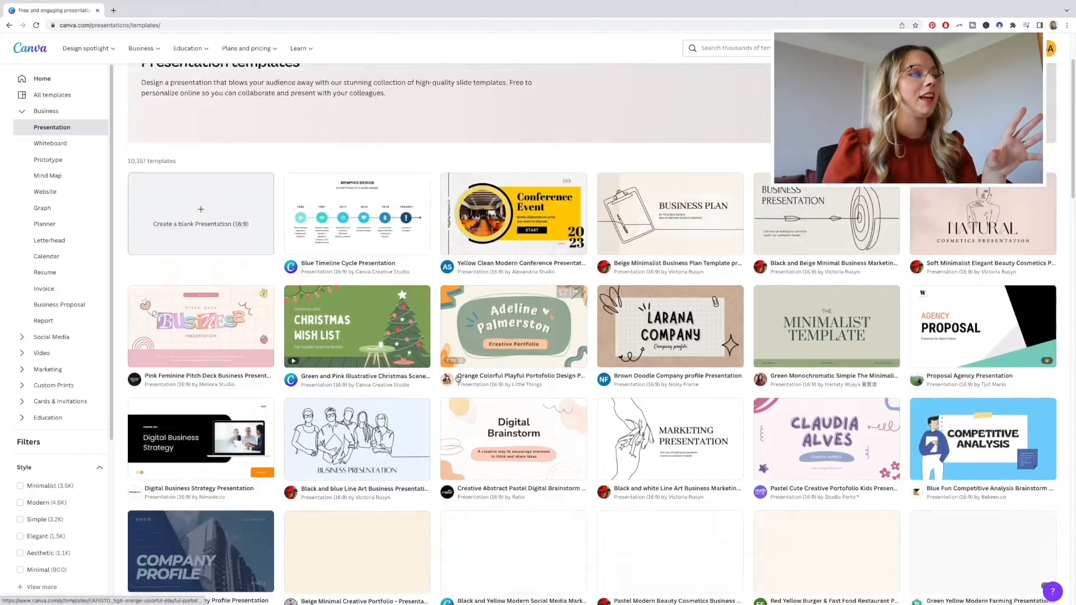
scroll(457, 377, down, 9)
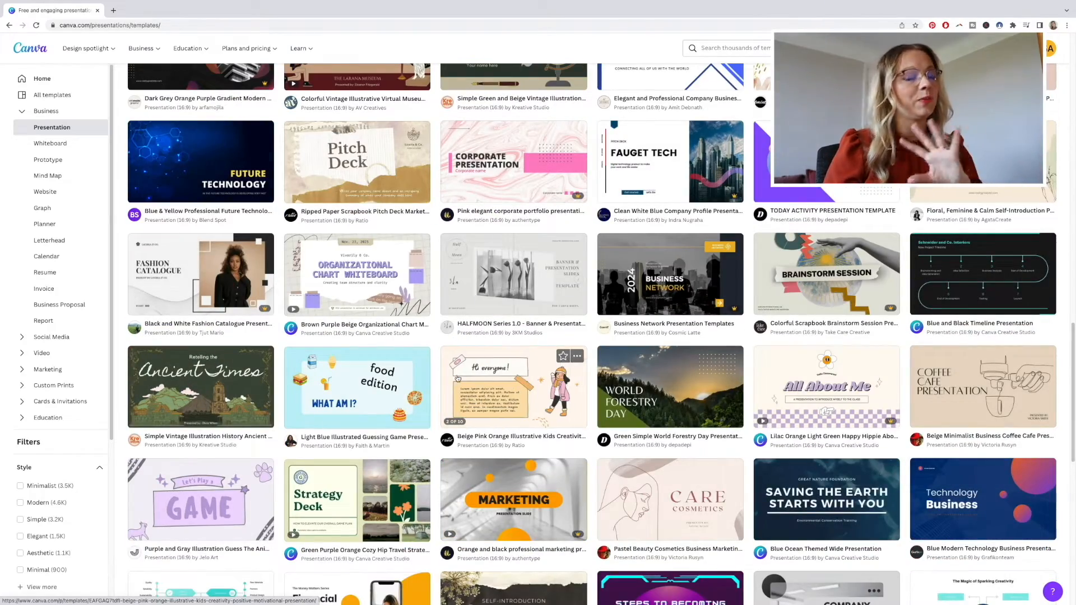
scroll(458, 378, up, 20)
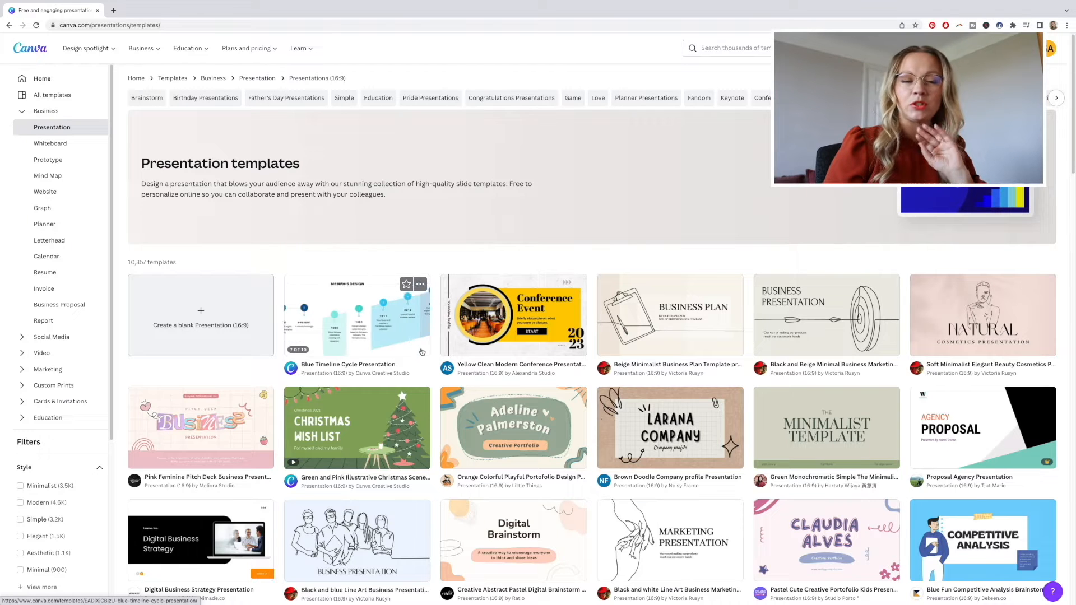
click(192, 317)
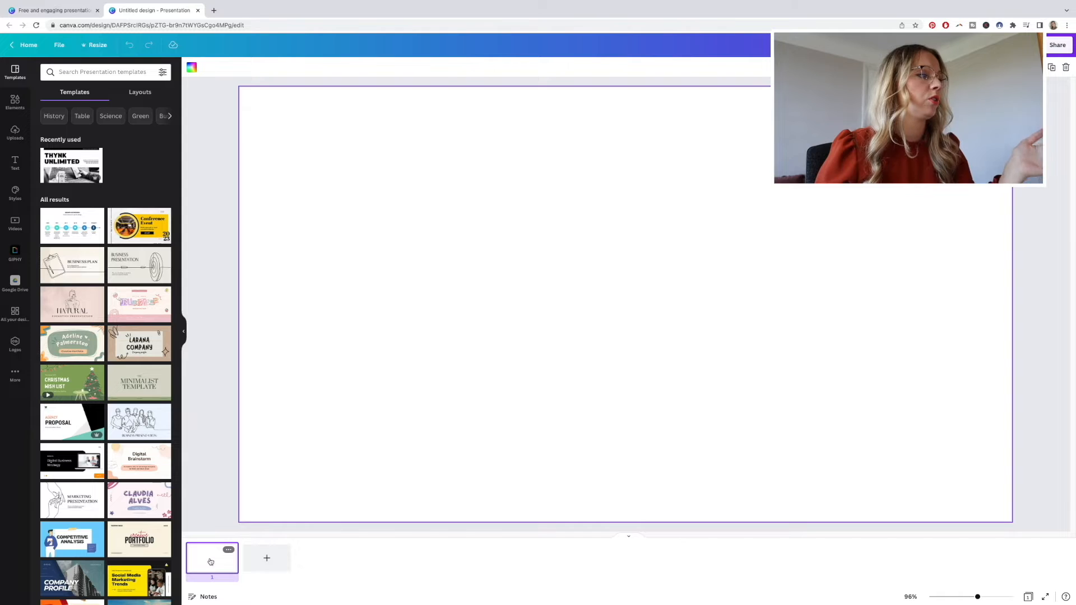
- Add four blank pages after page 1 of the presentation
click(267, 558)
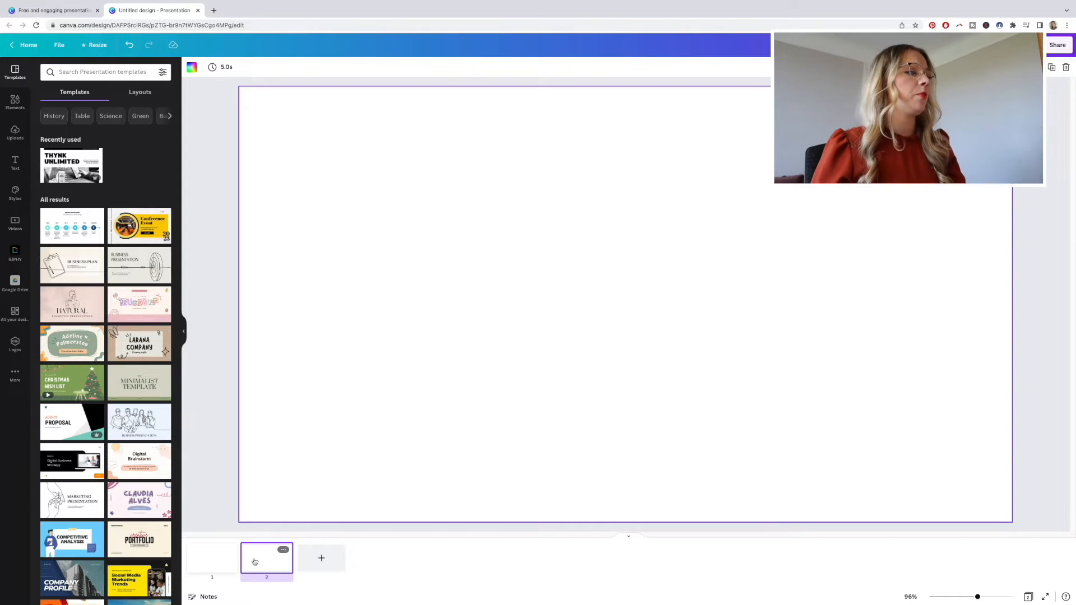
click(320, 557)
click(374, 569)
click(429, 560)
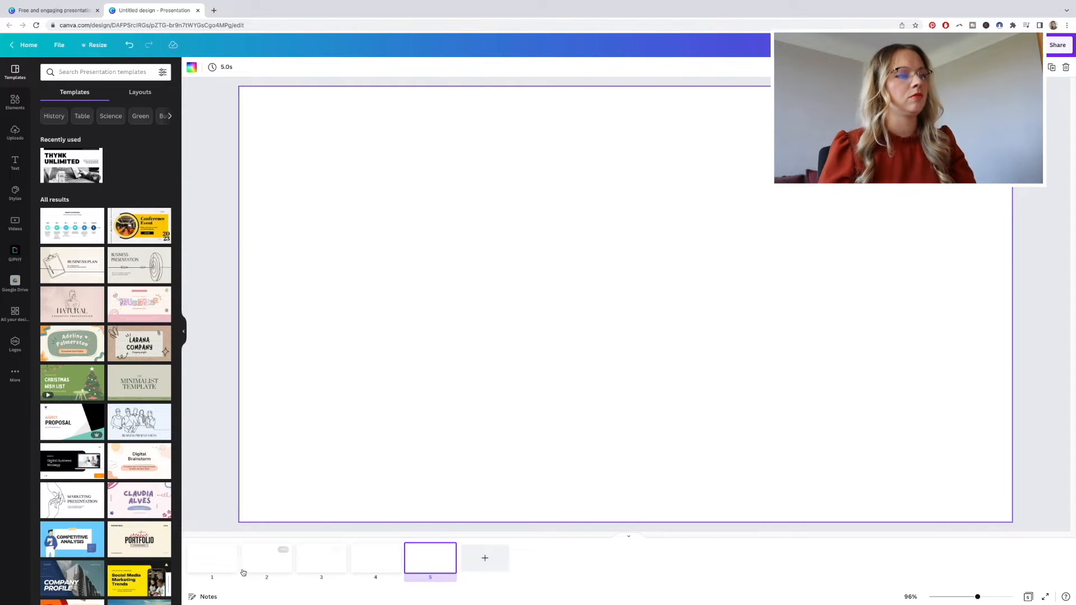
- Add a subheading text to page 1 and replace its placeholder wording with "cover"
click(212, 561)
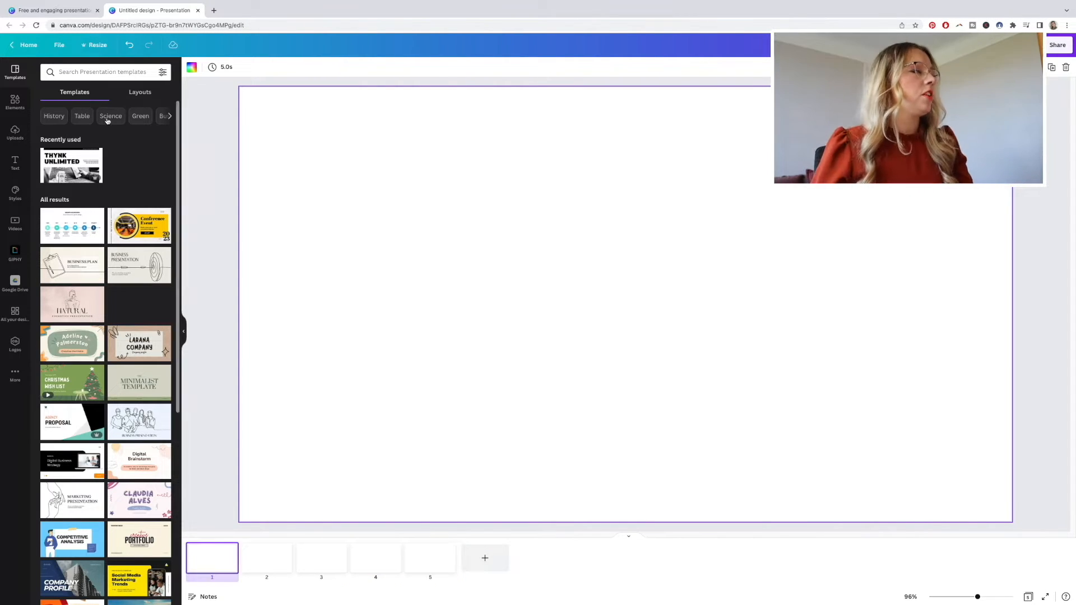
click(15, 164)
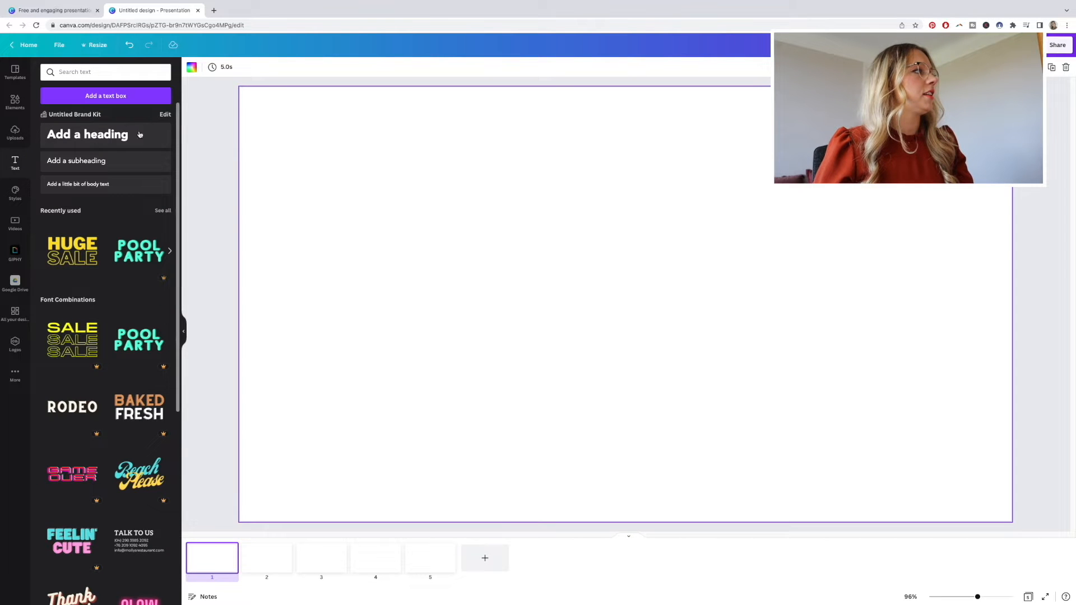
click(82, 162)
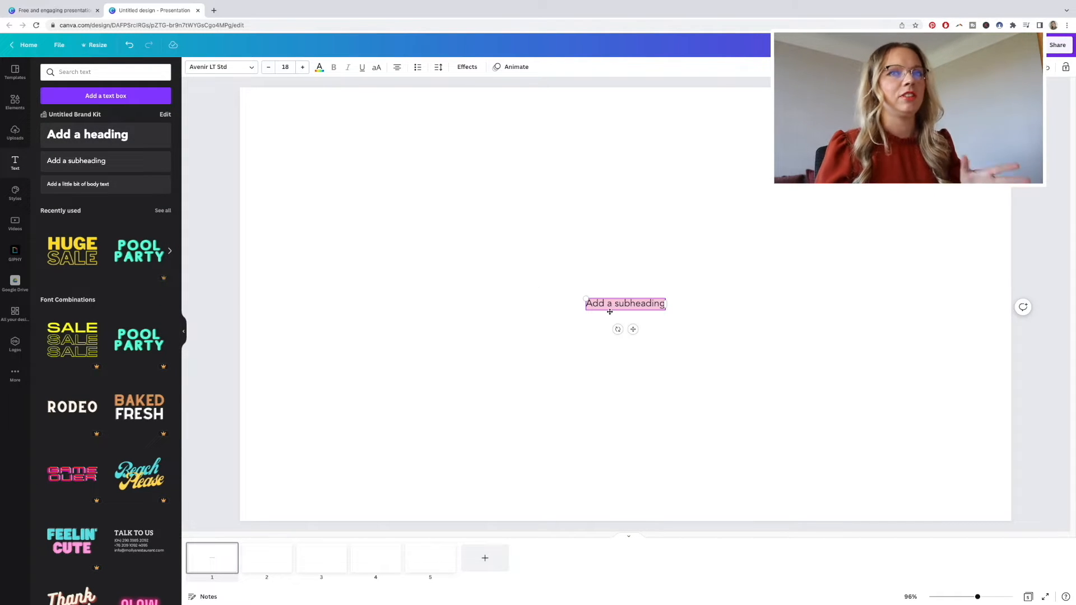
key(BackSpace)
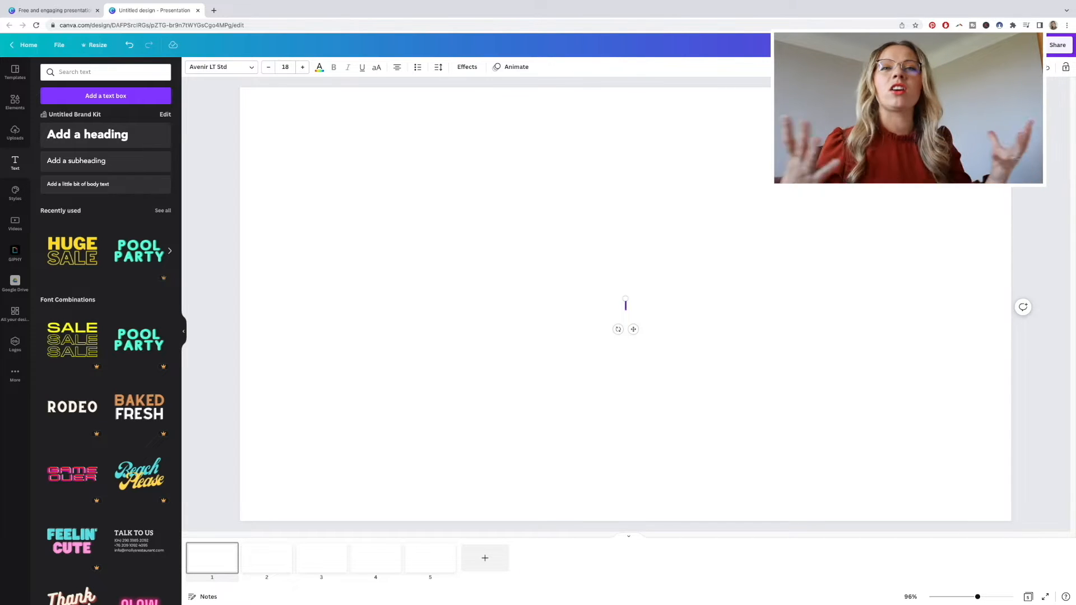
text(cover)
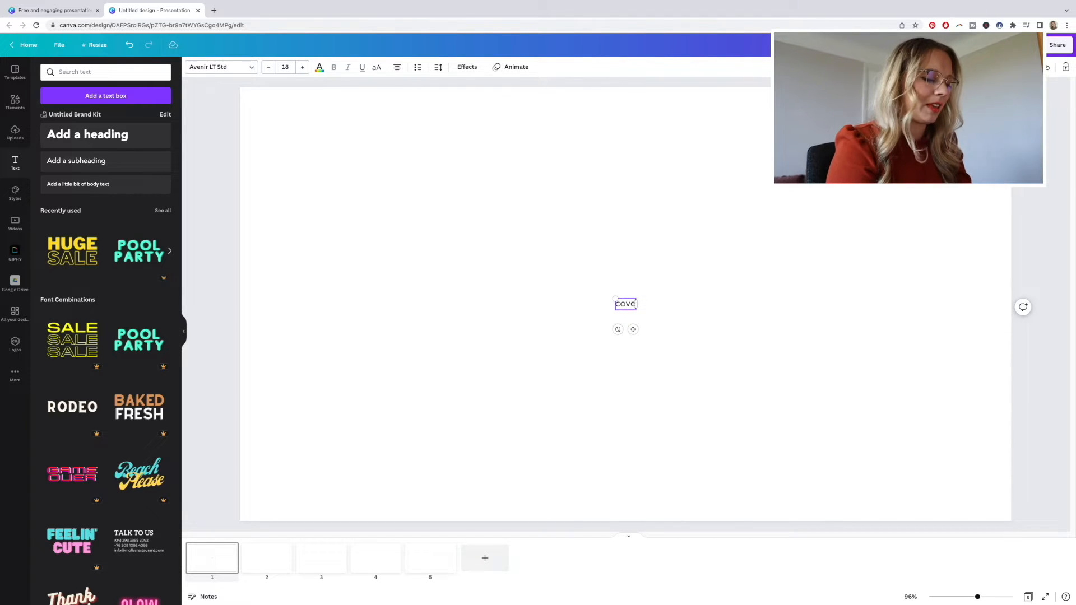
click(695, 292)
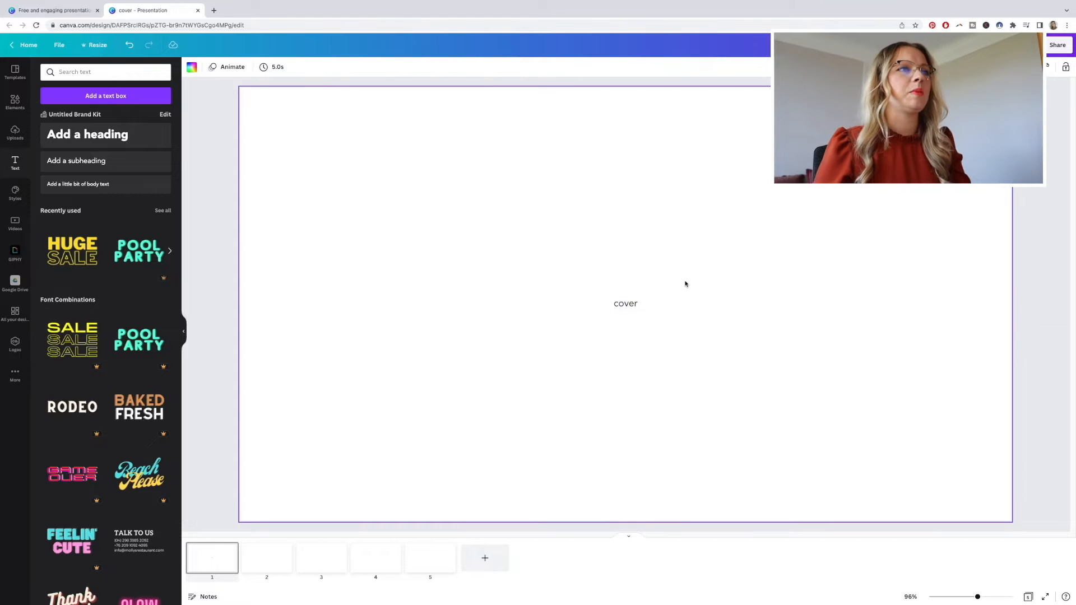
- Copy the "cover" text from page 1 onto page 2 and change its wording to "welcome/intro"
click(631, 305)
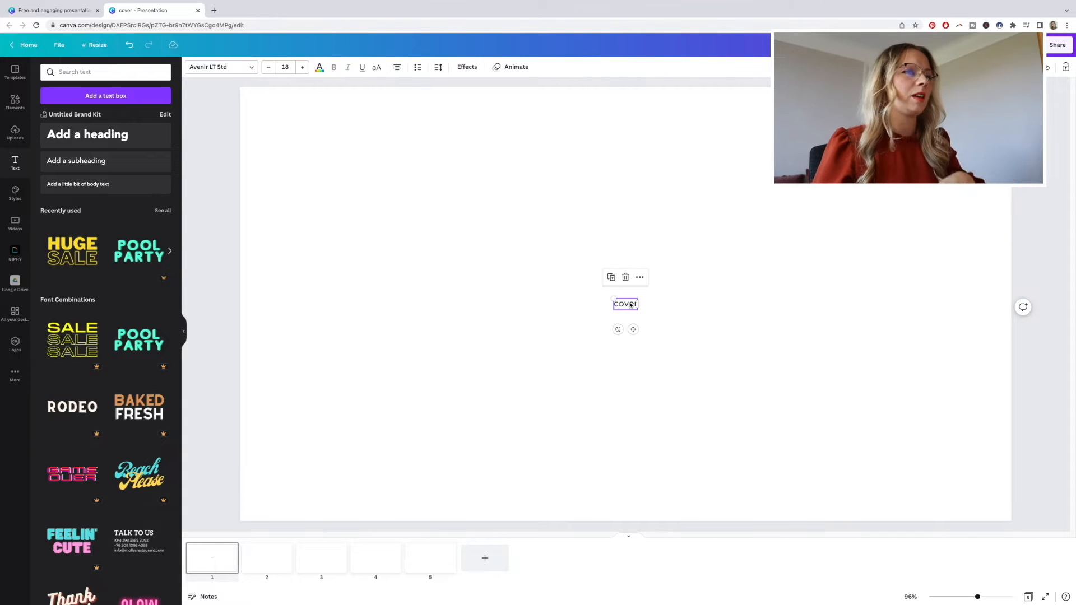
click(264, 560)
key(ctrl+v)
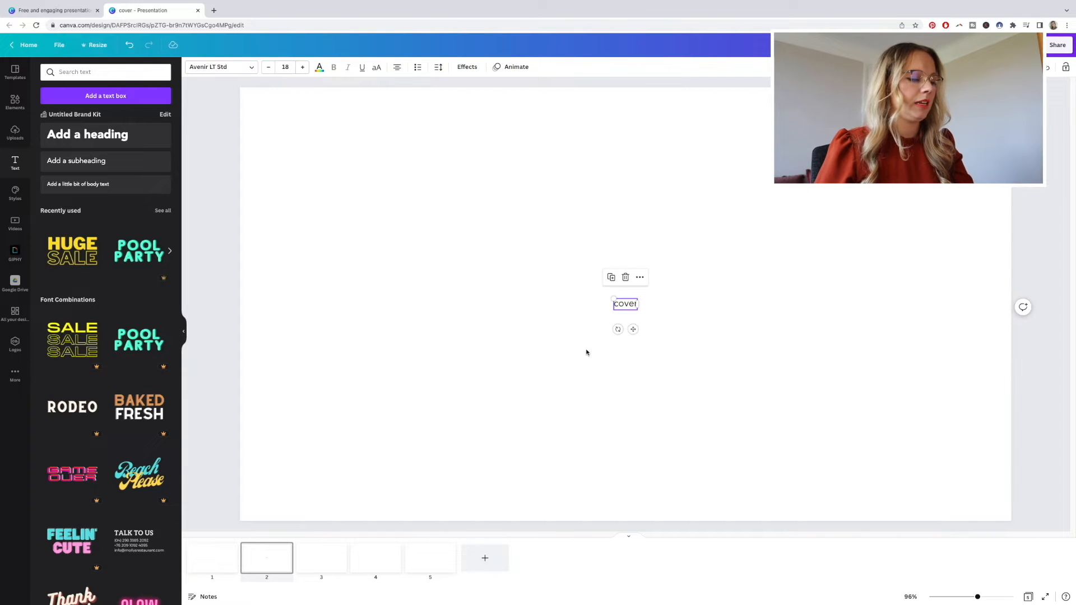
click(632, 305)
drag(612, 304, 675, 312)
key(ctrl+c)
text(welcome/intro)
- Paste the copied "cover" text onto page 3 and change its wording to "contents"
click(324, 557)
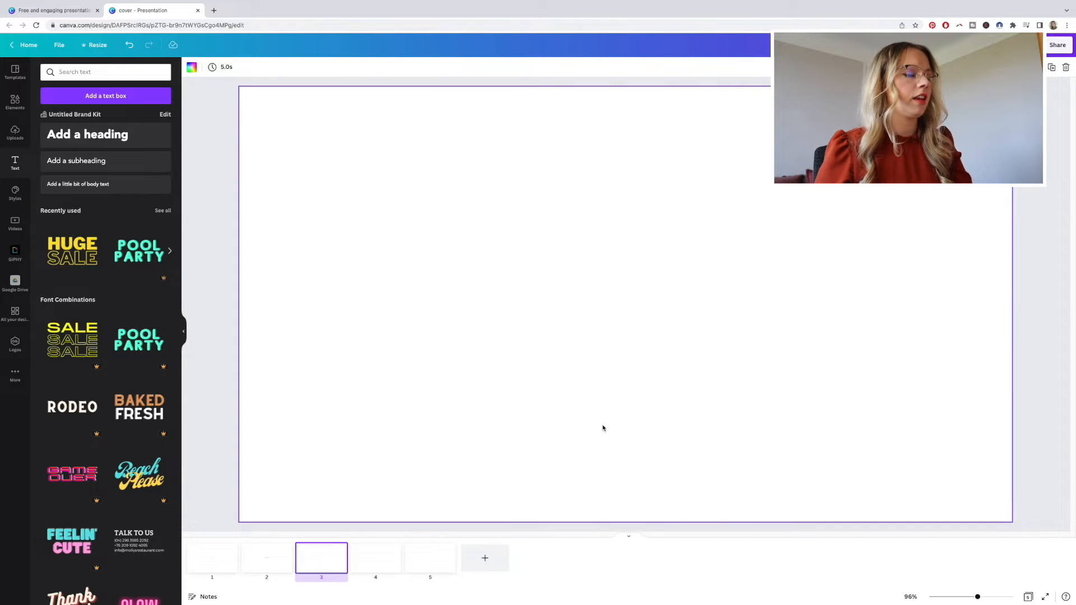
key(ctrl+v)
click(620, 307)
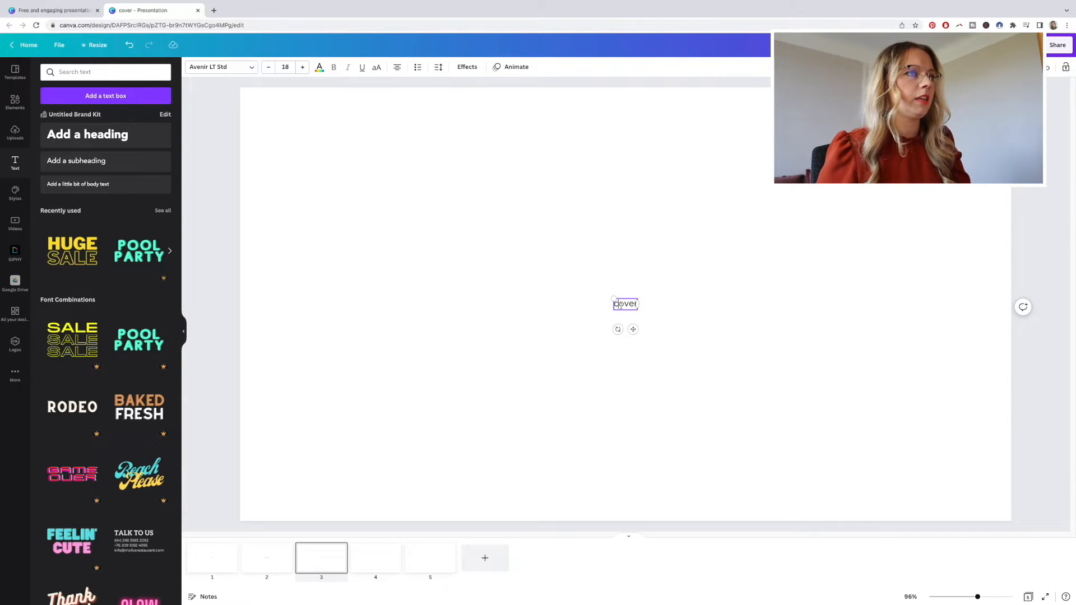
drag(615, 304, 660, 305)
key(ctrl+c)
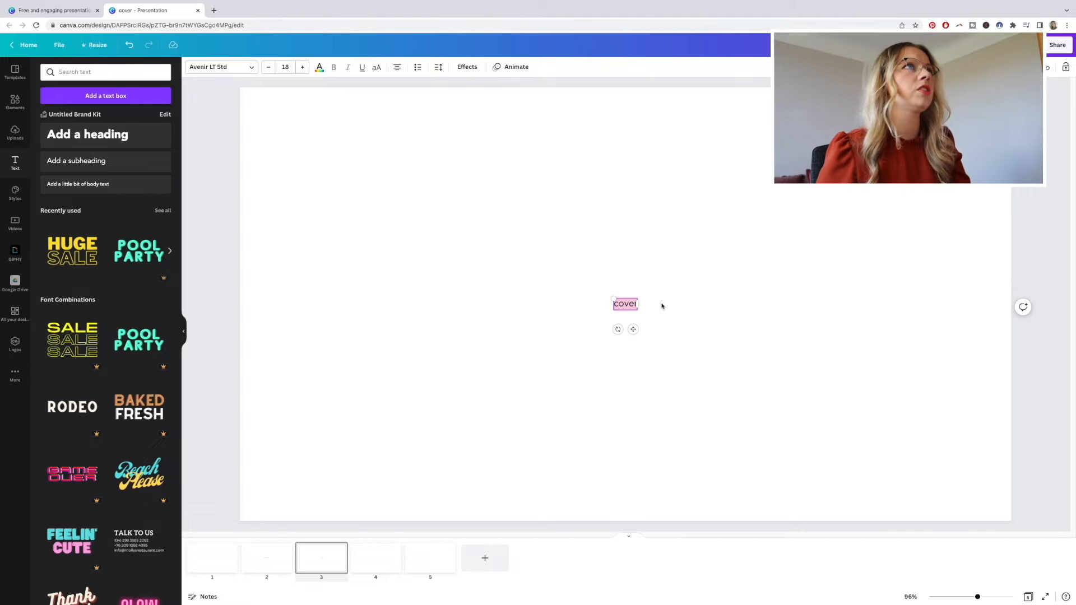
text(contents)
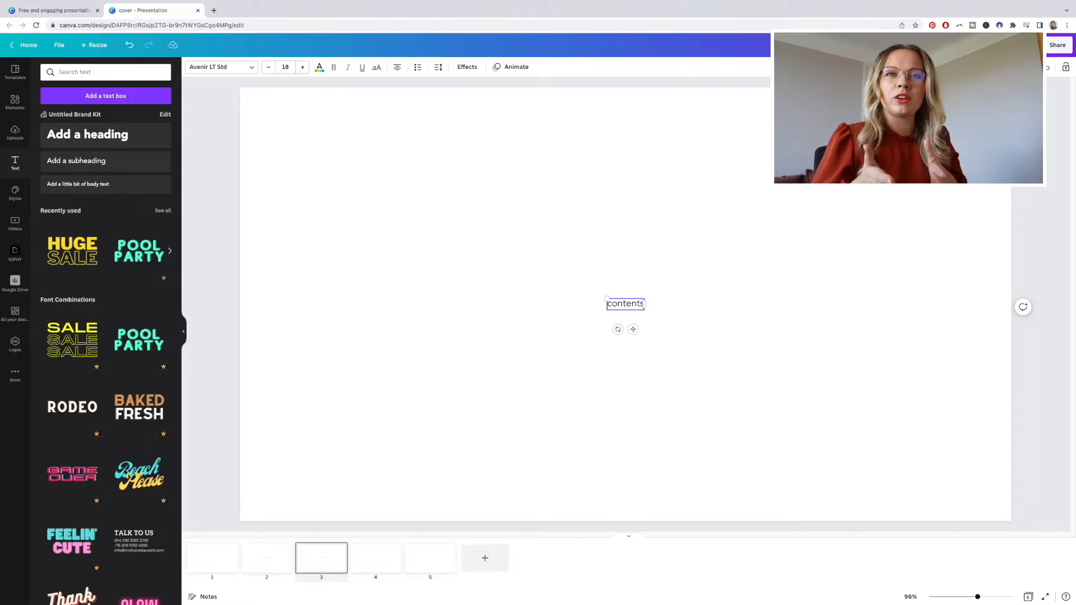
click(624, 284)
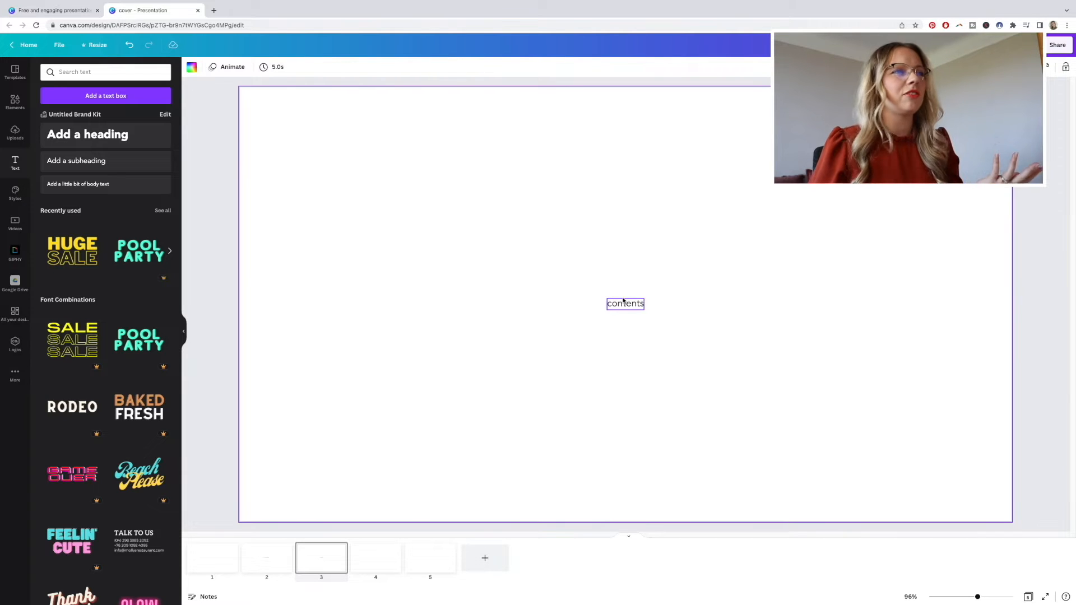
- Paste the copied "cover" text onto page 4 and change its wording to "design process breakdown"
click(379, 560)
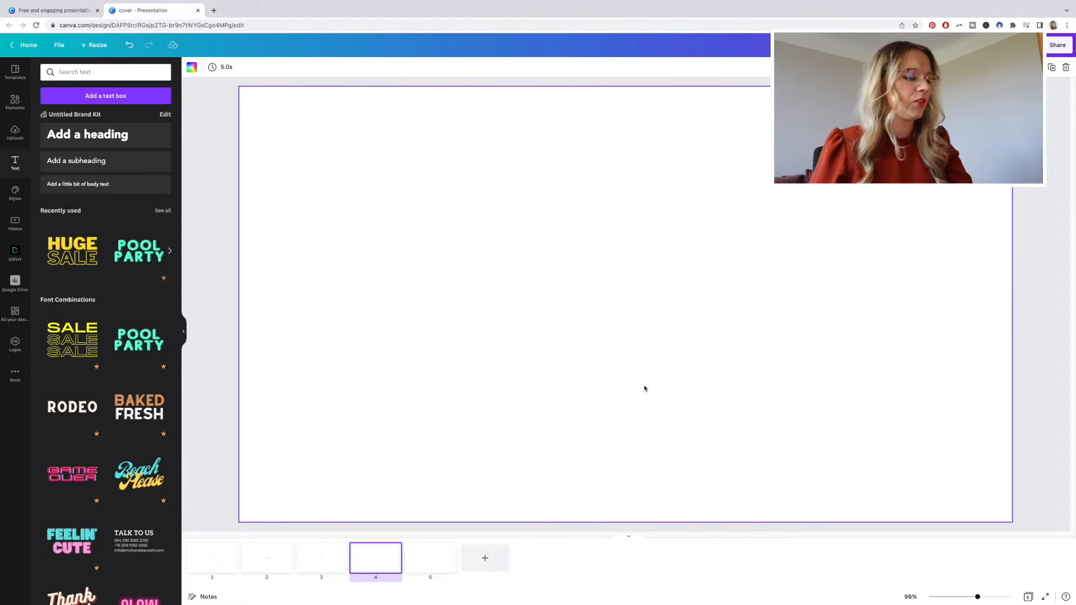
key(ctrl+v)
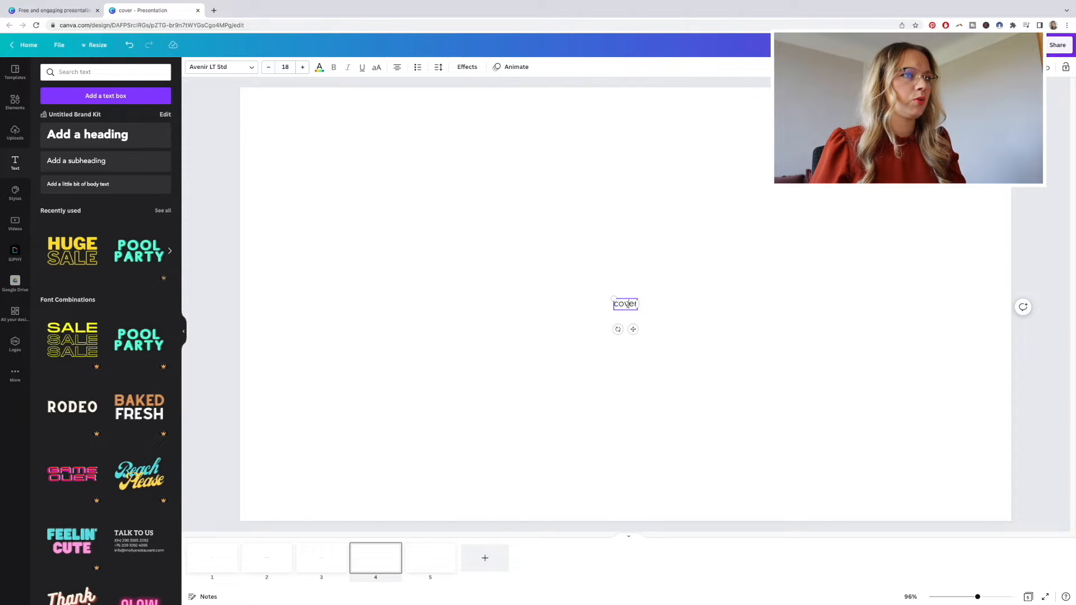
text(des)
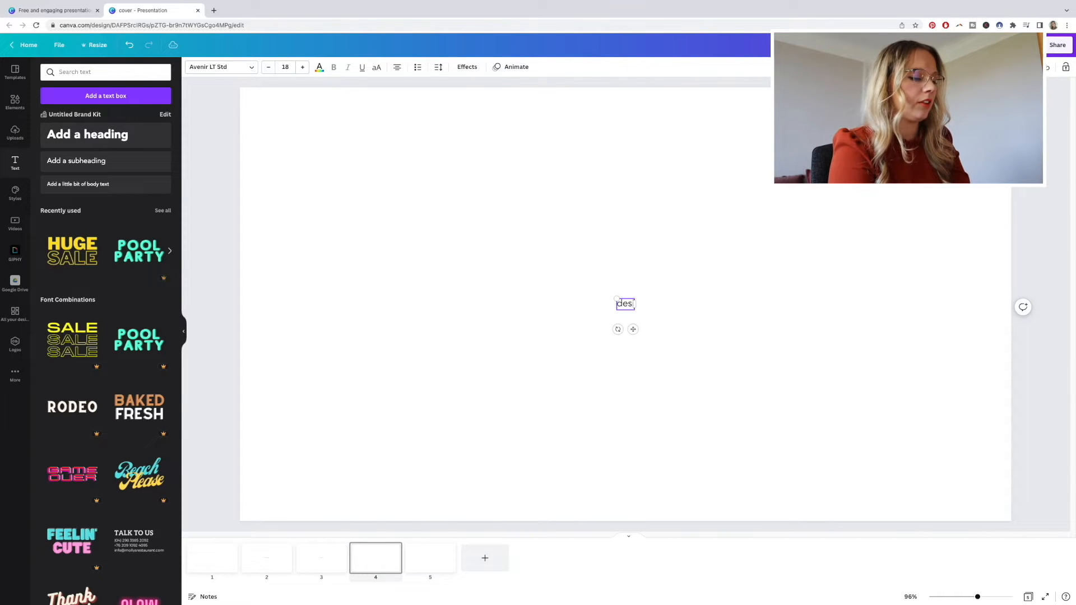
text(ign process)
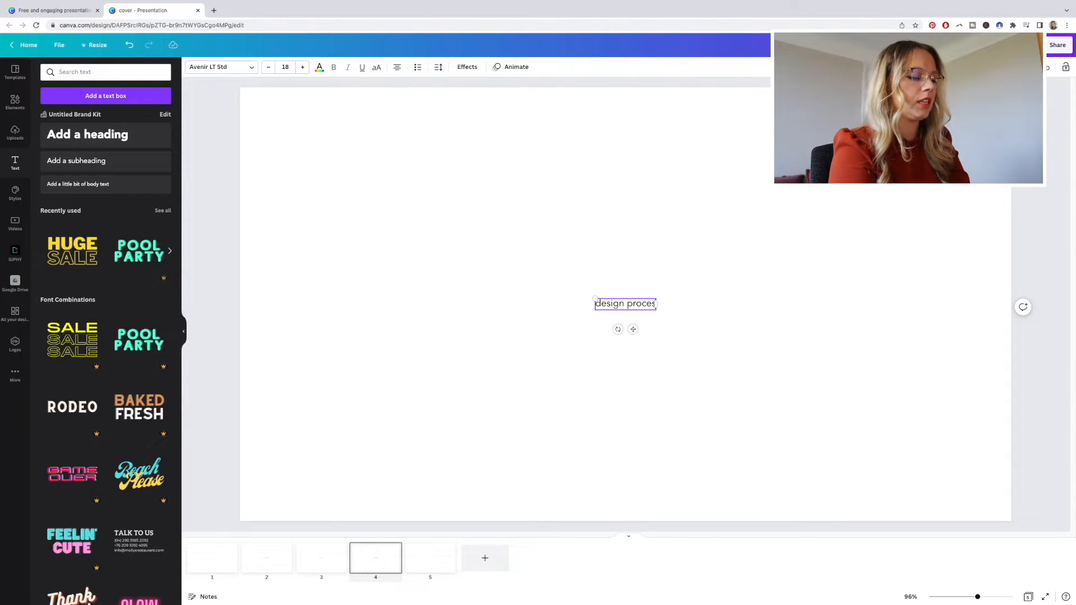
click(674, 396)
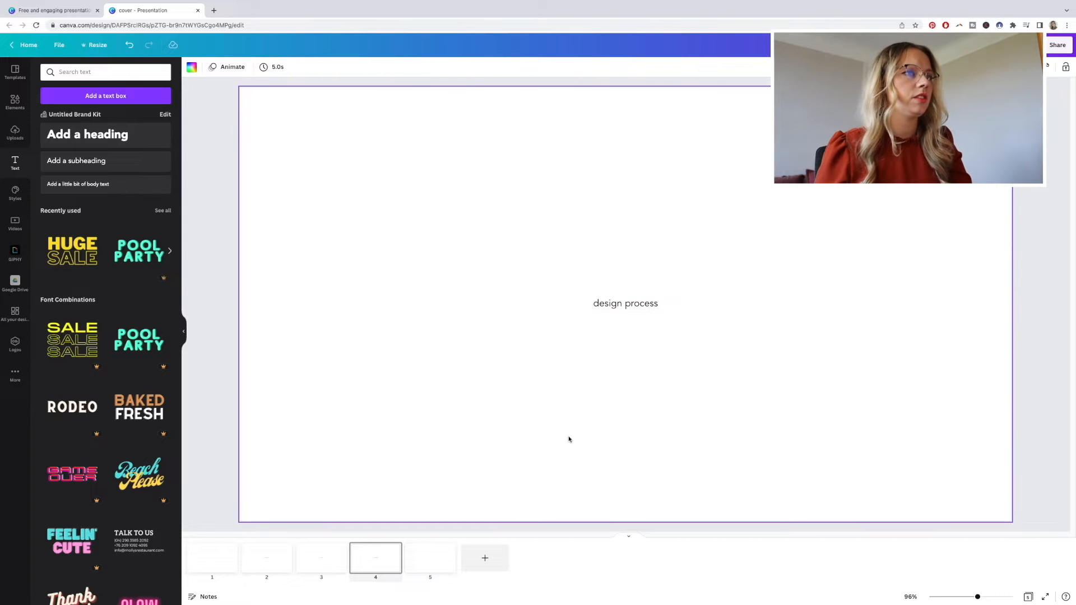
click(644, 303)
click(645, 303)
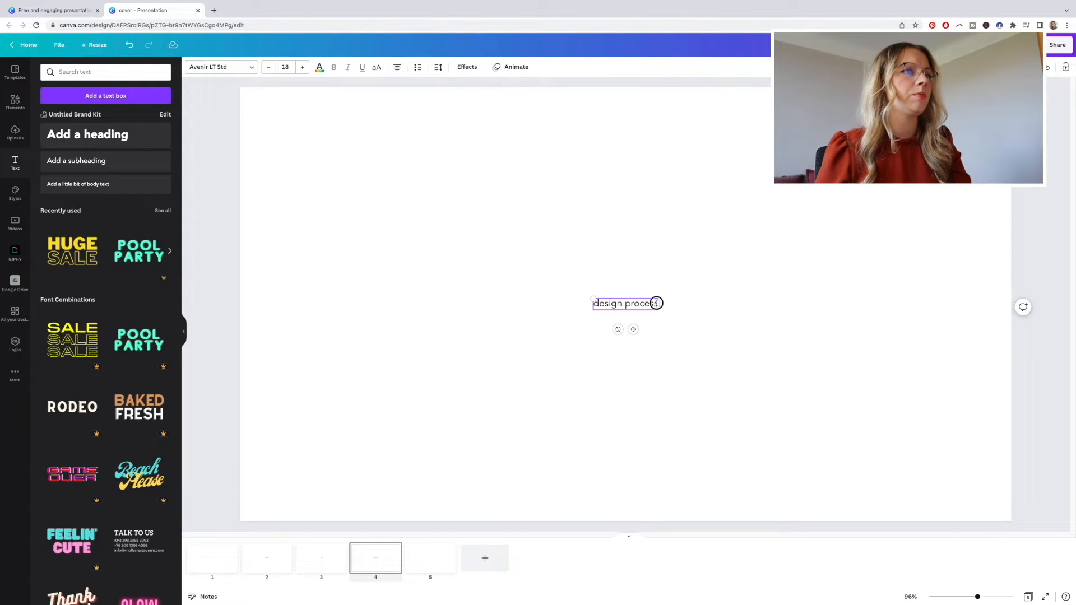
text(breakdown)
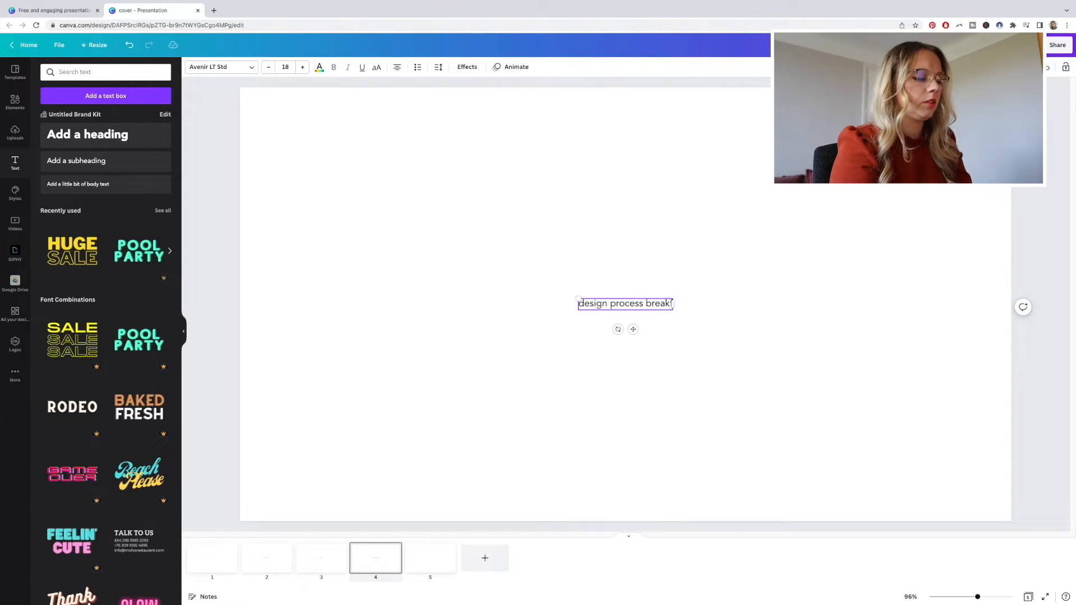
click(664, 350)
- Paste the copied "cover" text onto page 5 and change its wording to "timeline"
key(Down)
key(super+v)
drag(615, 303, 641, 304)
text(timeline)
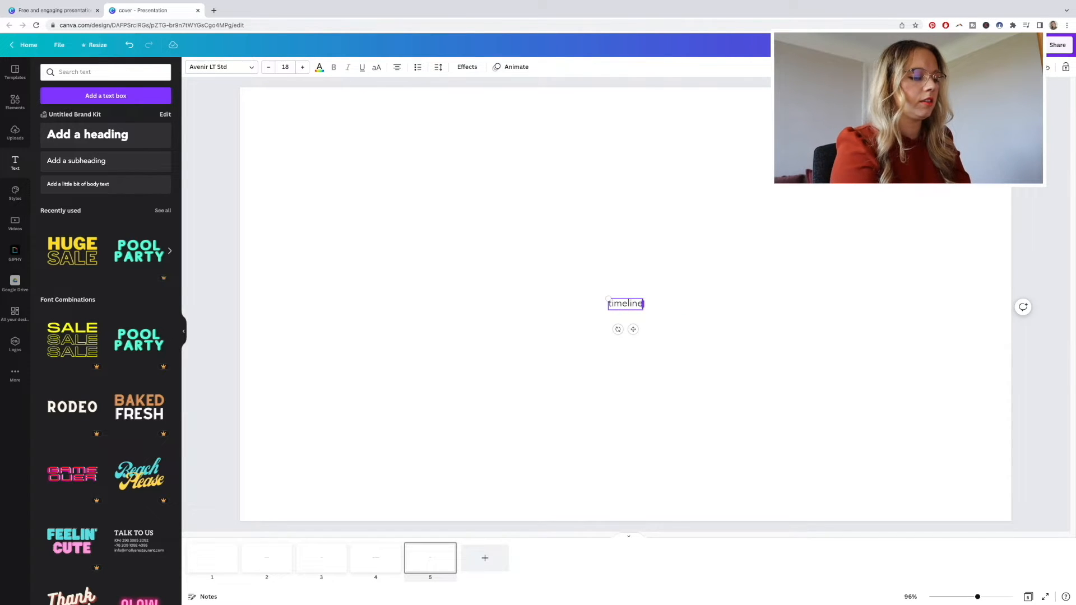
click(768, 307)
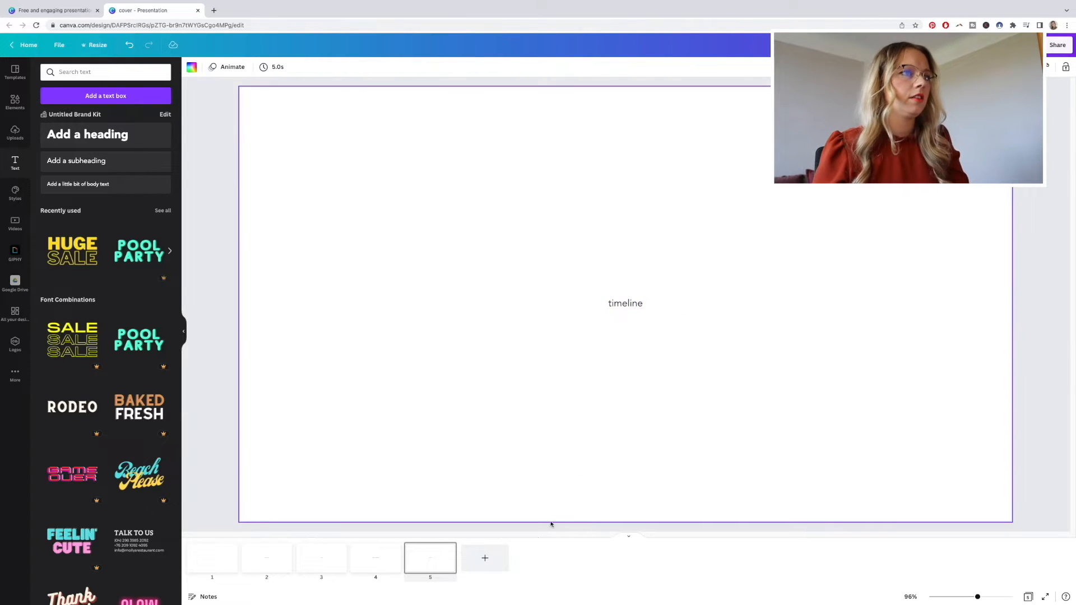
- Add page 6, paste the copied "cover" text onto it and change its wording to "design fee breakdown"
click(490, 567)
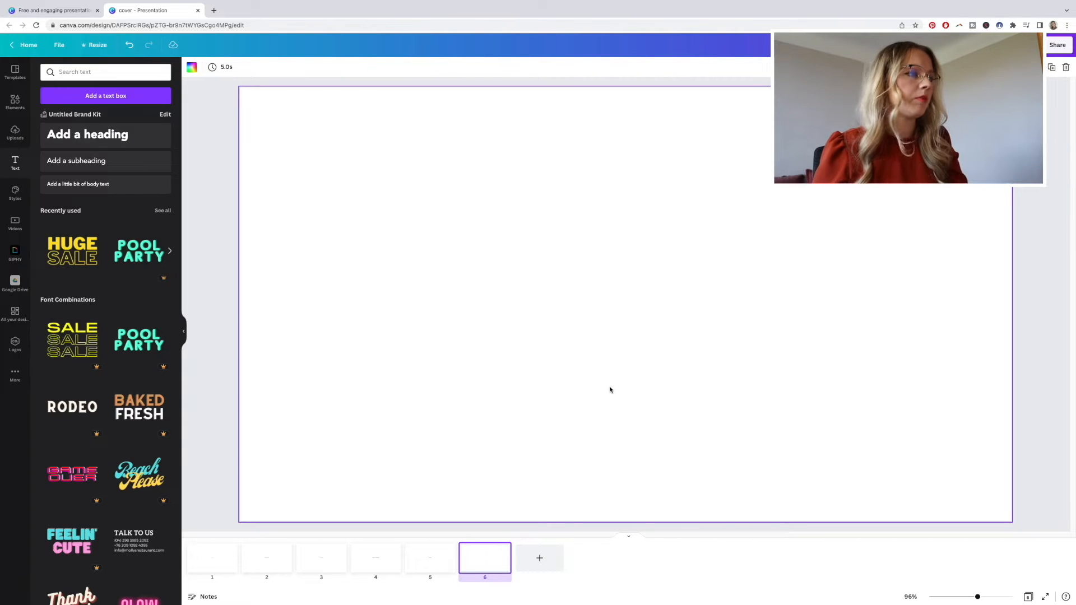
key(super+v)
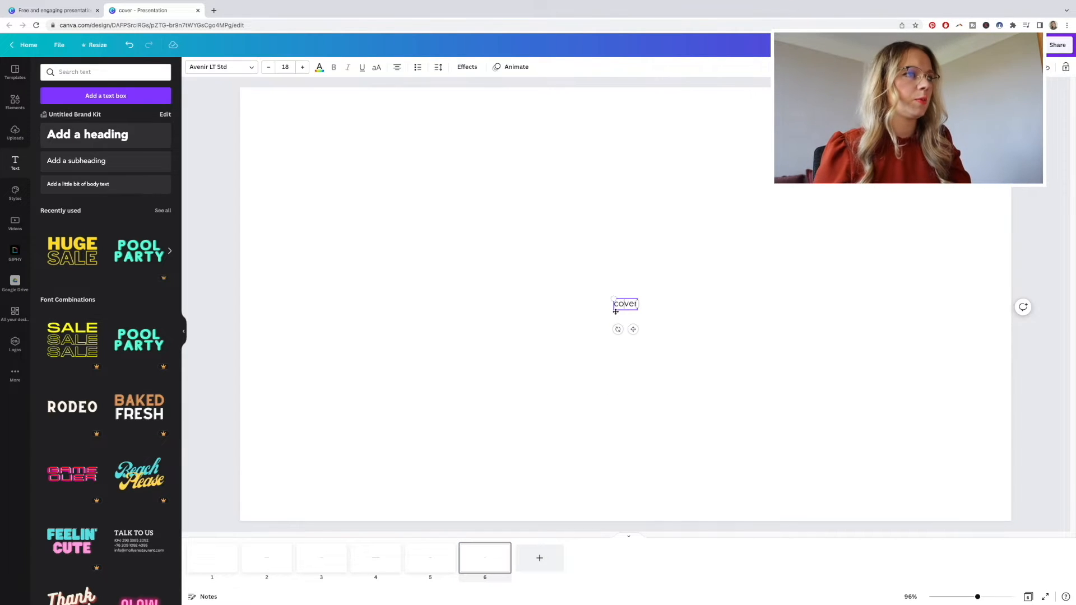
drag(614, 305, 648, 299)
text(fee)
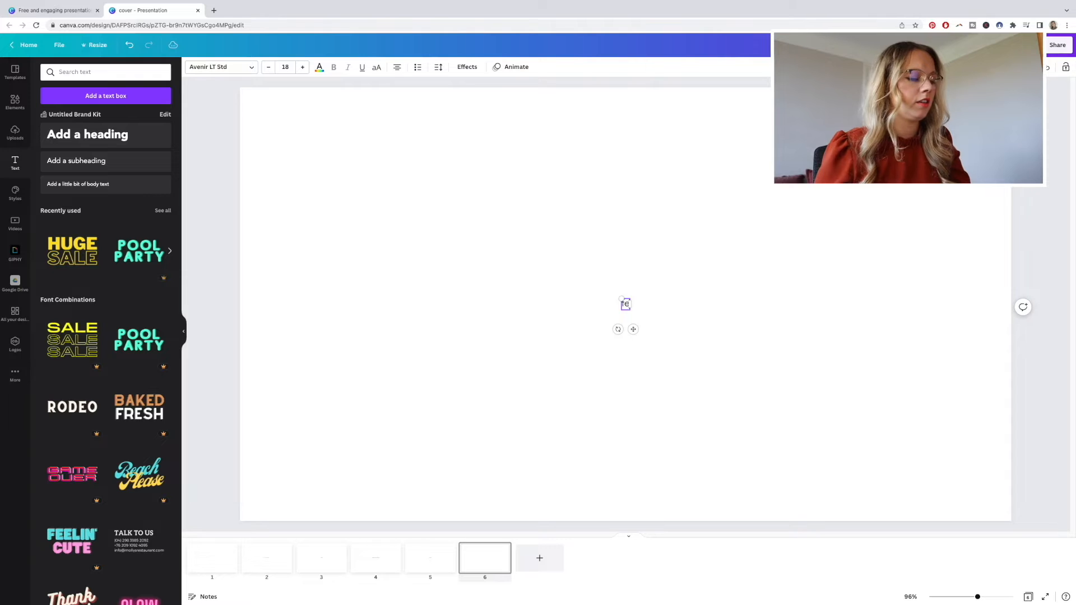
key(BackSpace)
key(BackSpace)
key(BackSpace)
text(des)
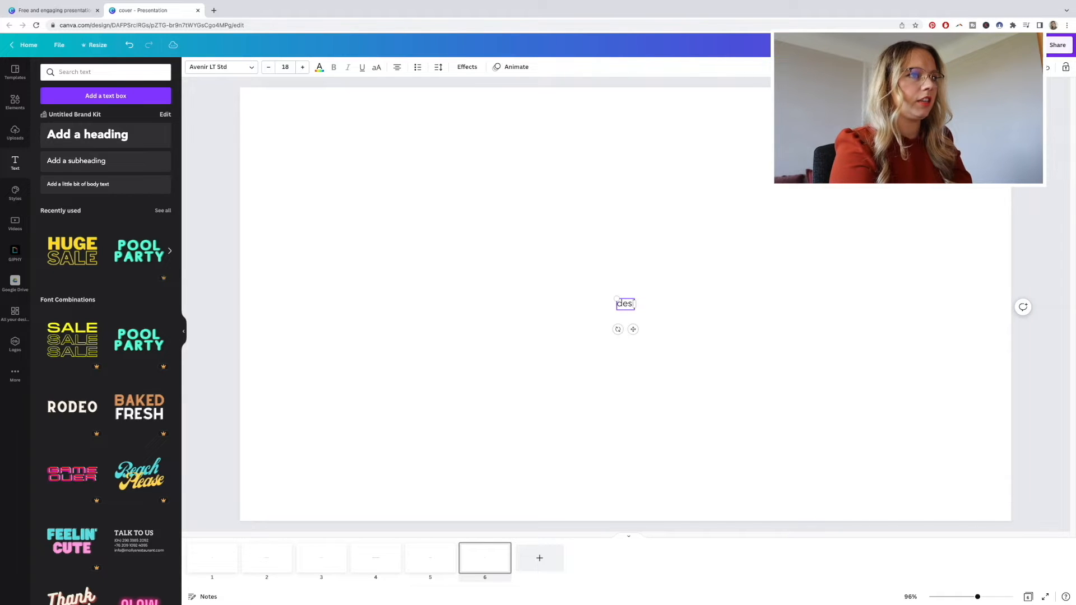
text(ign fee breakdow)
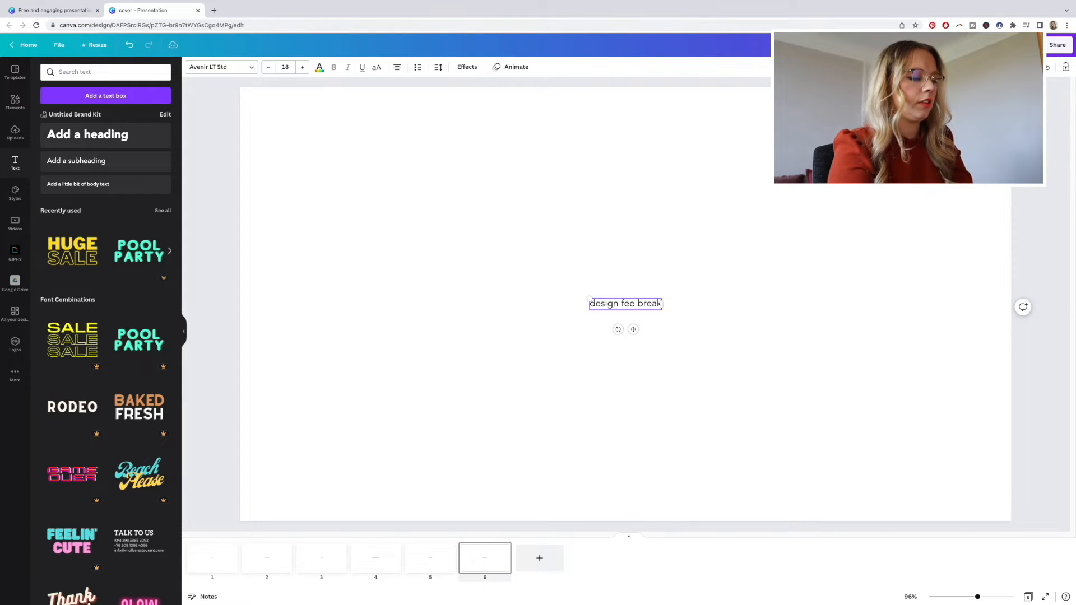
text(n)
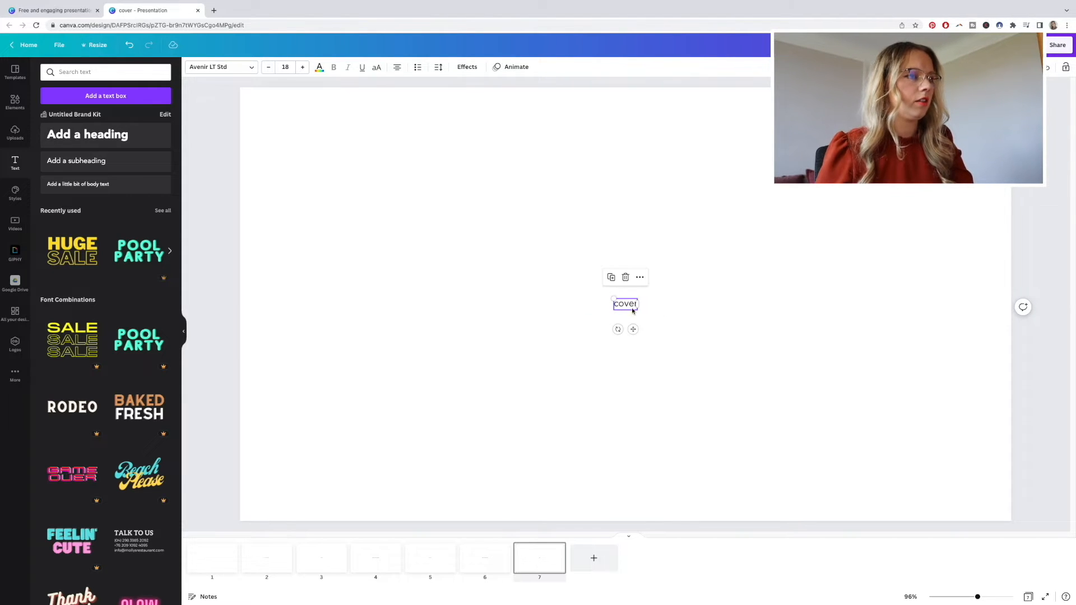
- Change the wording of the pasted "cover" text on page 7 to "next steps"
click(629, 309)
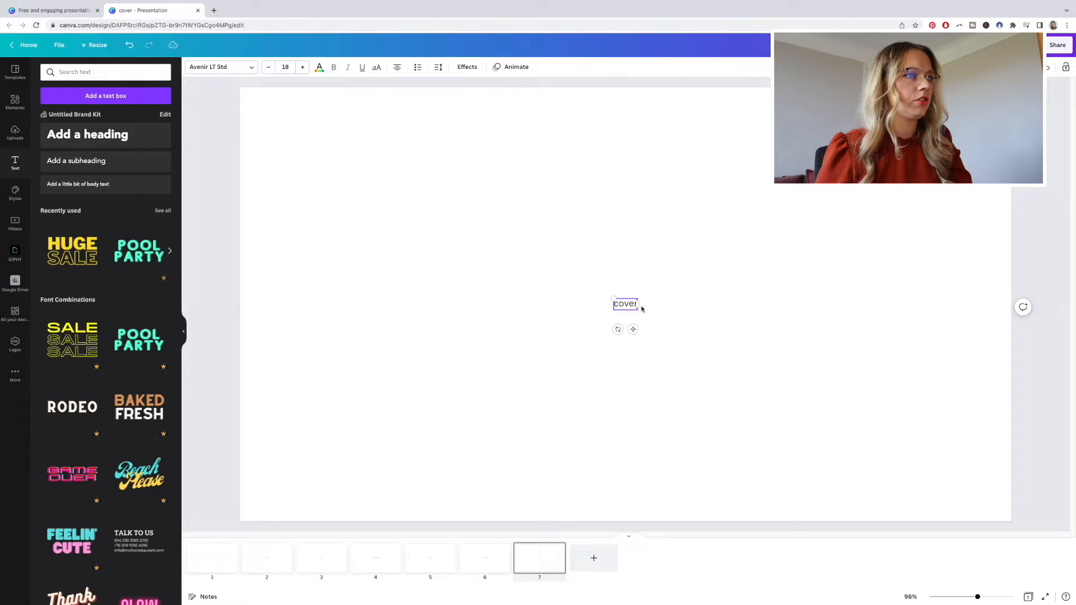
drag(614, 306, 638, 304)
key(super+c)
key(BackSpace)
text(next steps)
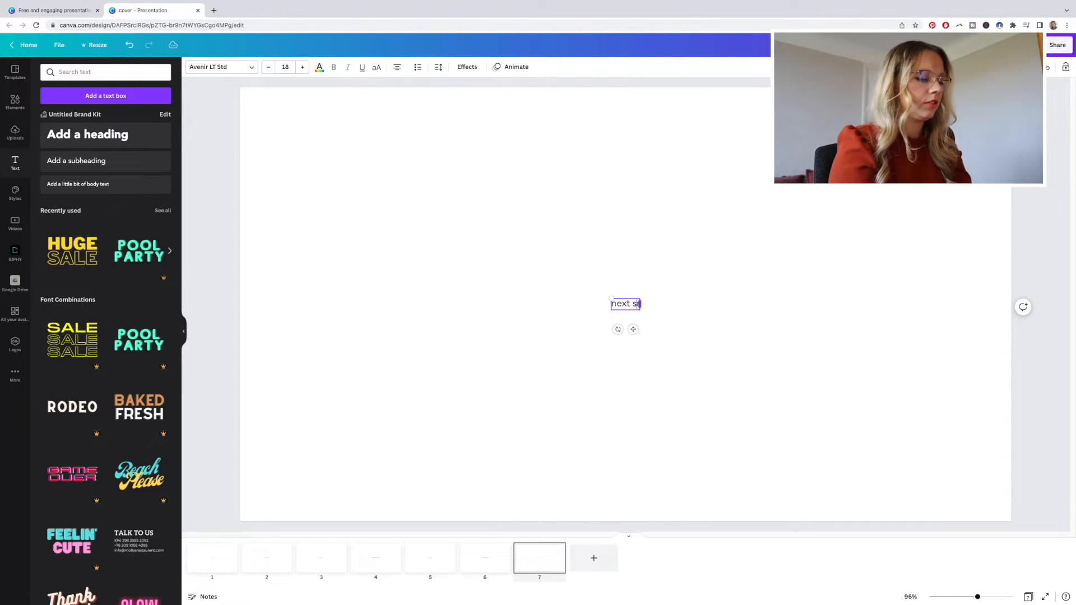
click(707, 300)
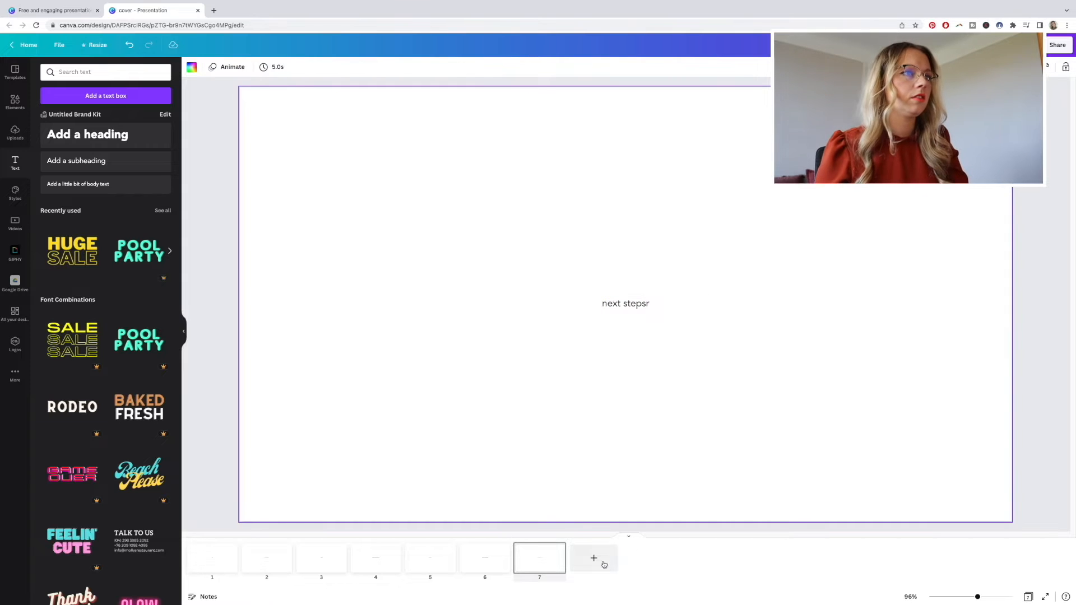
- Add page 8, paste the copied "cover" text onto it and change its wording to "outro"
click(603, 564)
key(super+v)
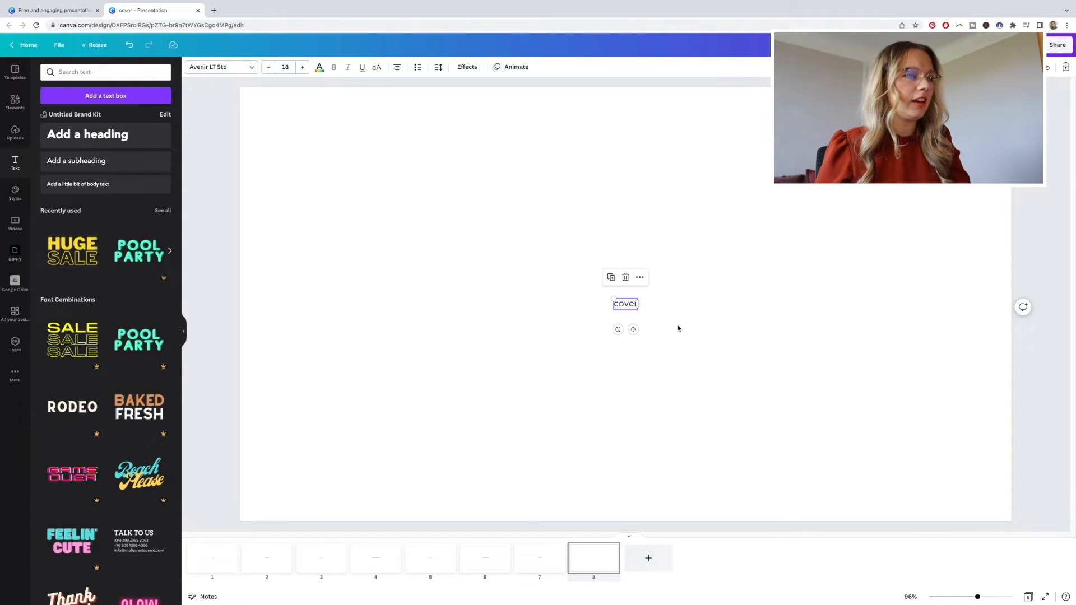
click(627, 306)
drag(614, 303, 638, 305)
text(outro)
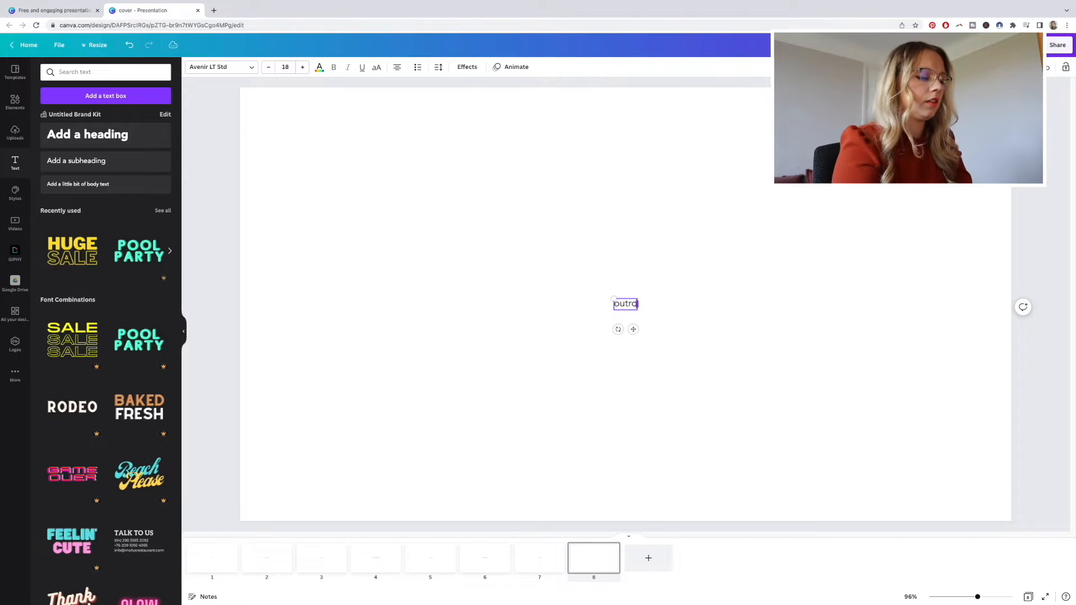
click(699, 325)
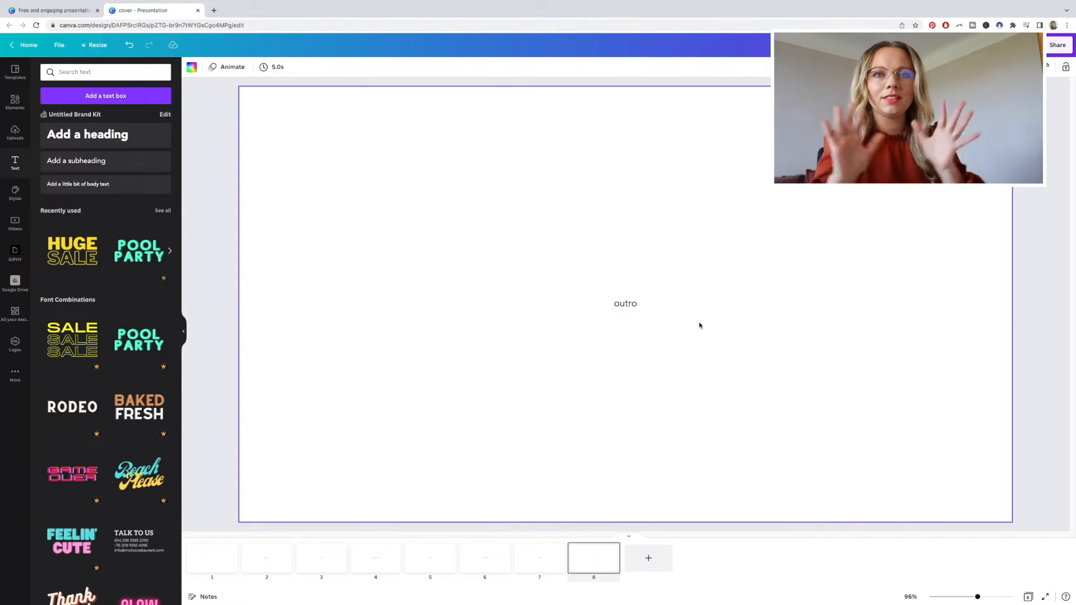
- Duplicate page 4, which holds the "design process breakdown" text
click(429, 561)
click(487, 564)
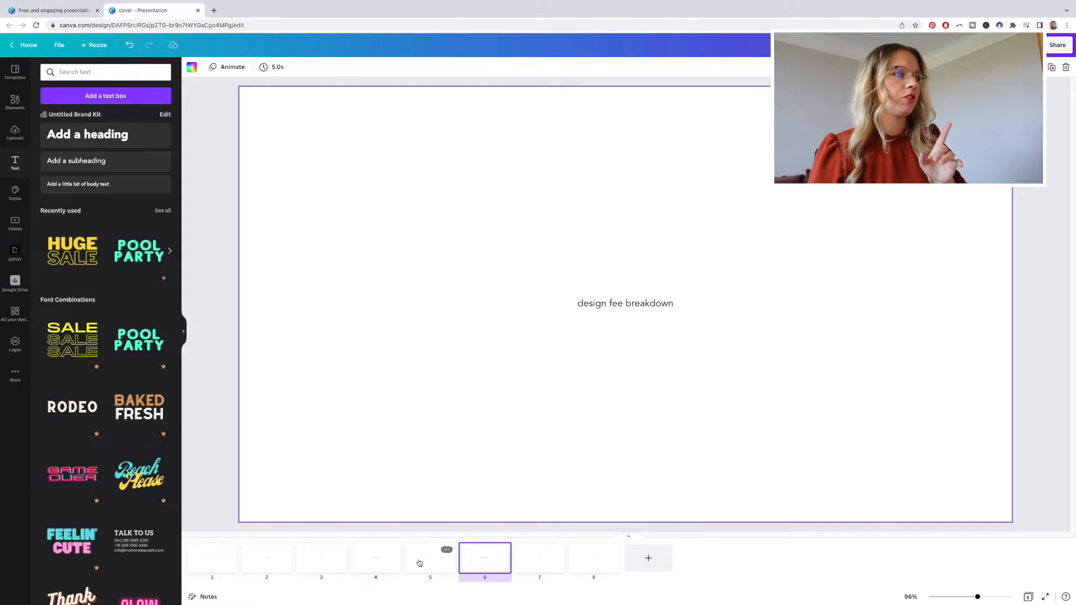
click(368, 559)
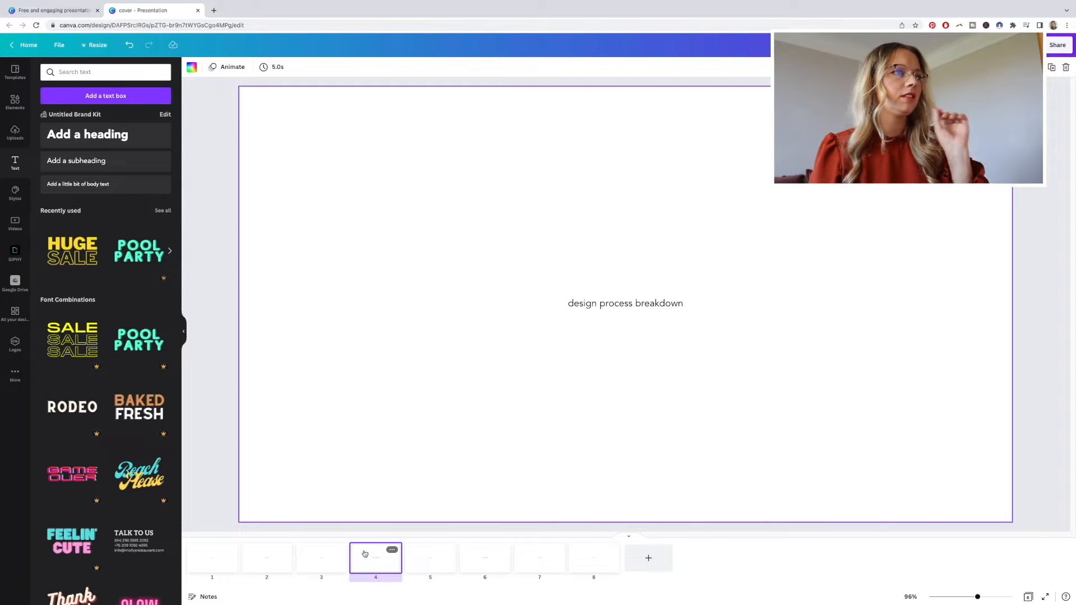
click(392, 549)
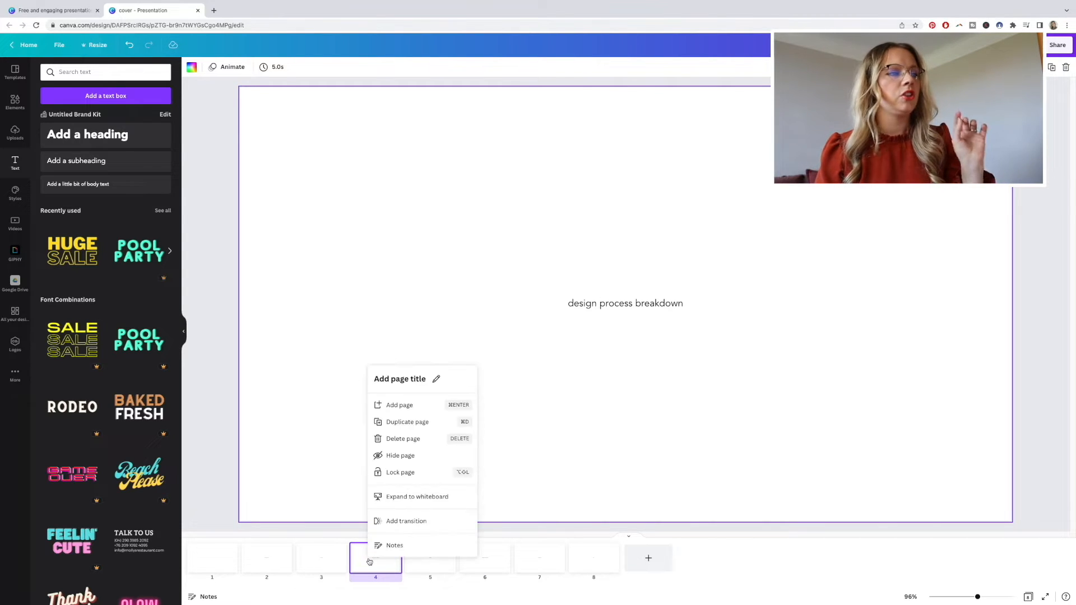
click(409, 422)
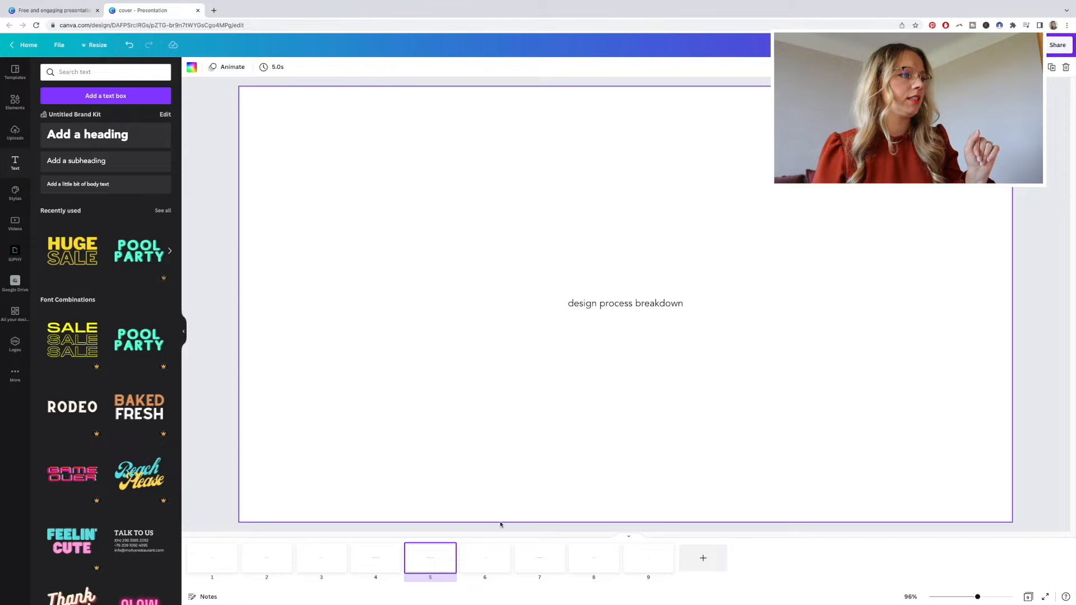
- Change the text on the duplicated page 5 to "examples"
click(579, 303)
drag(569, 304, 711, 298)
key(BackSpace)
text(examples)
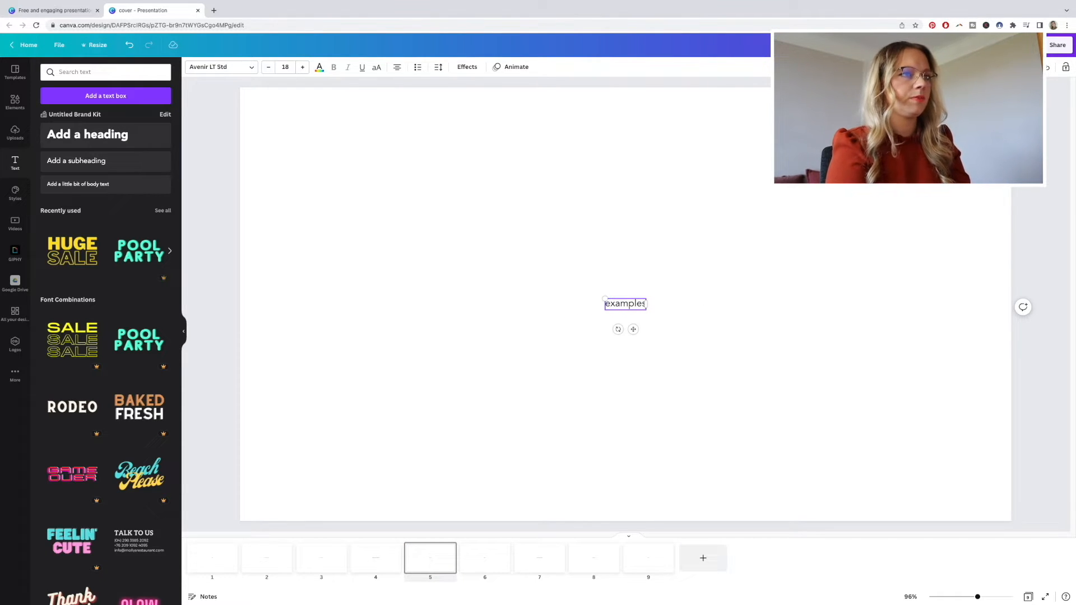
click(791, 312)
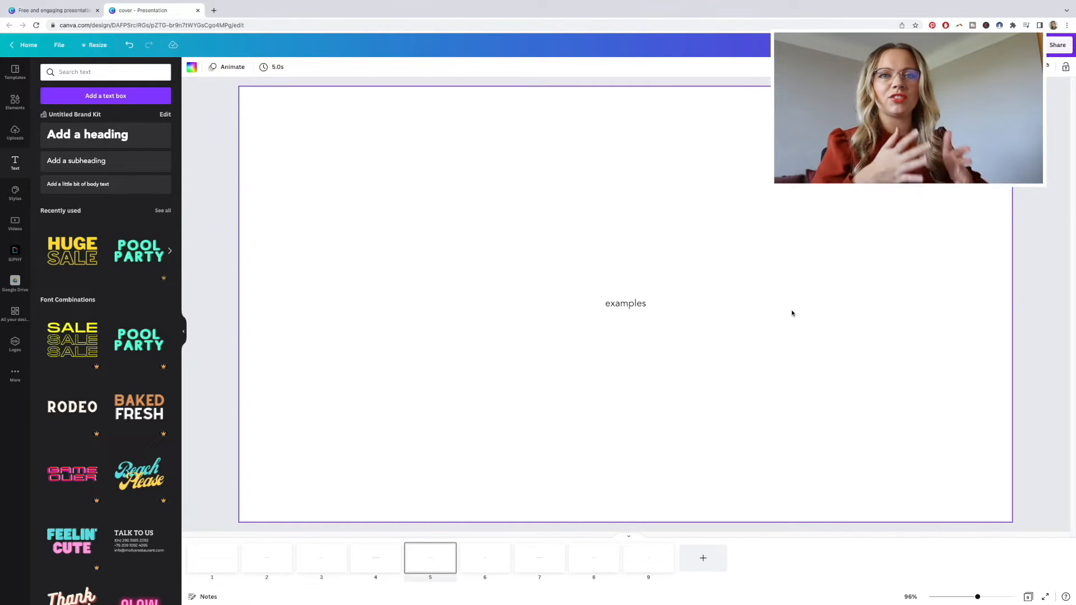
click(221, 334)
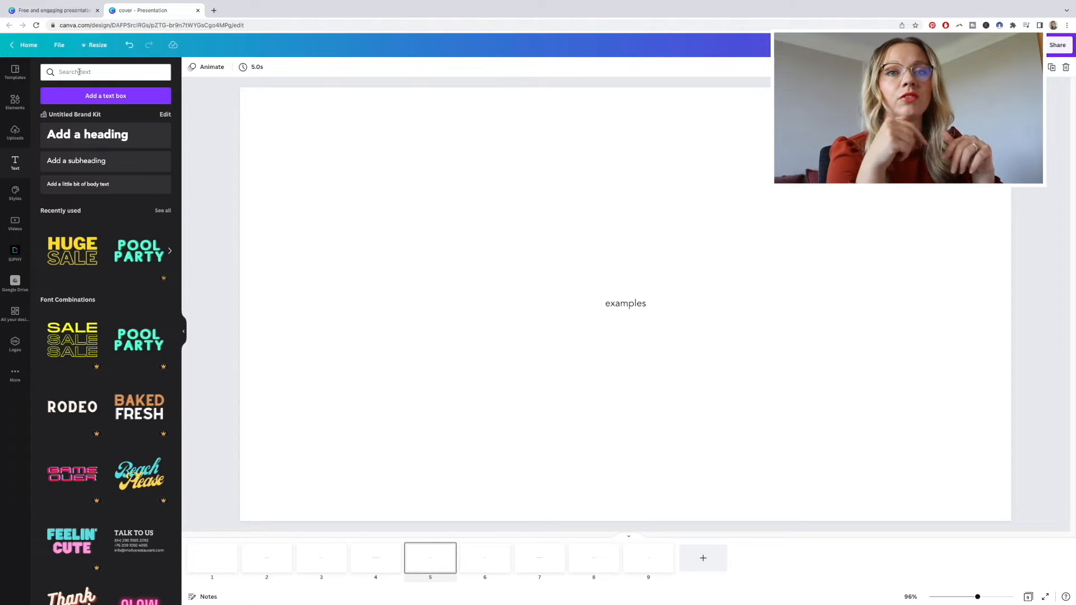
- Browse the presentation templates and open the BOOST Brown Minimalist Pitch Deck Presentation to examine its pages
click(14, 76)
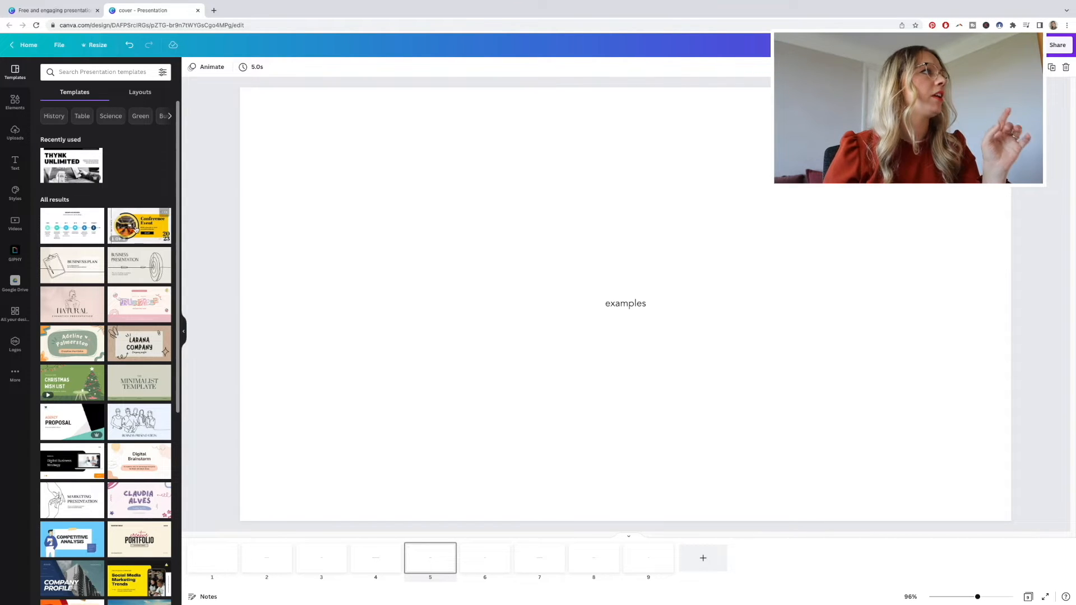
scroll(145, 303, down, 5)
scroll(145, 303, down, 6)
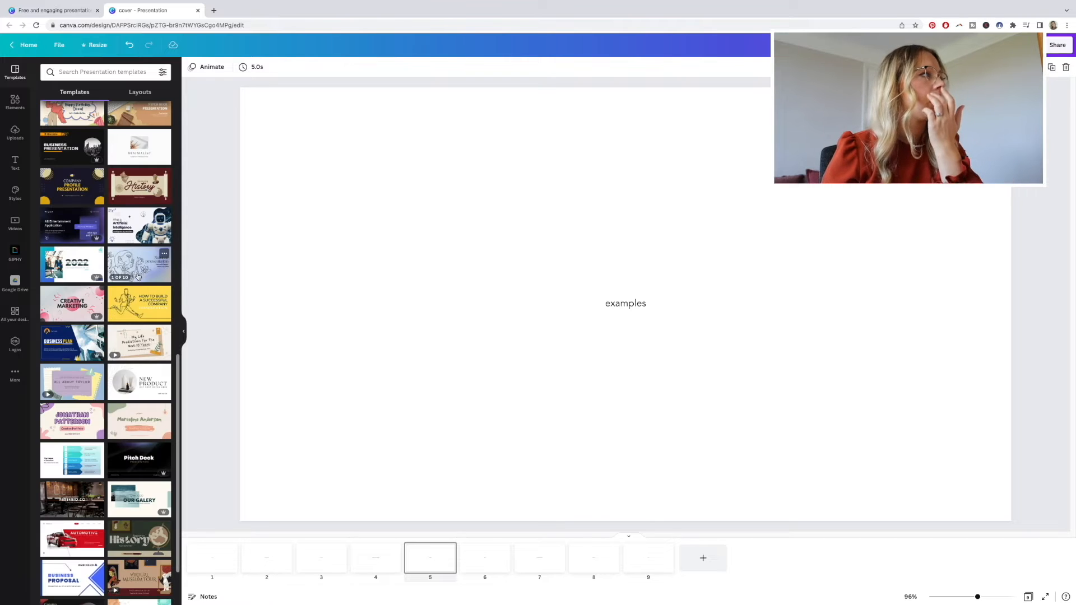
scroll(150, 330, down, 2)
scroll(151, 330, up, 3)
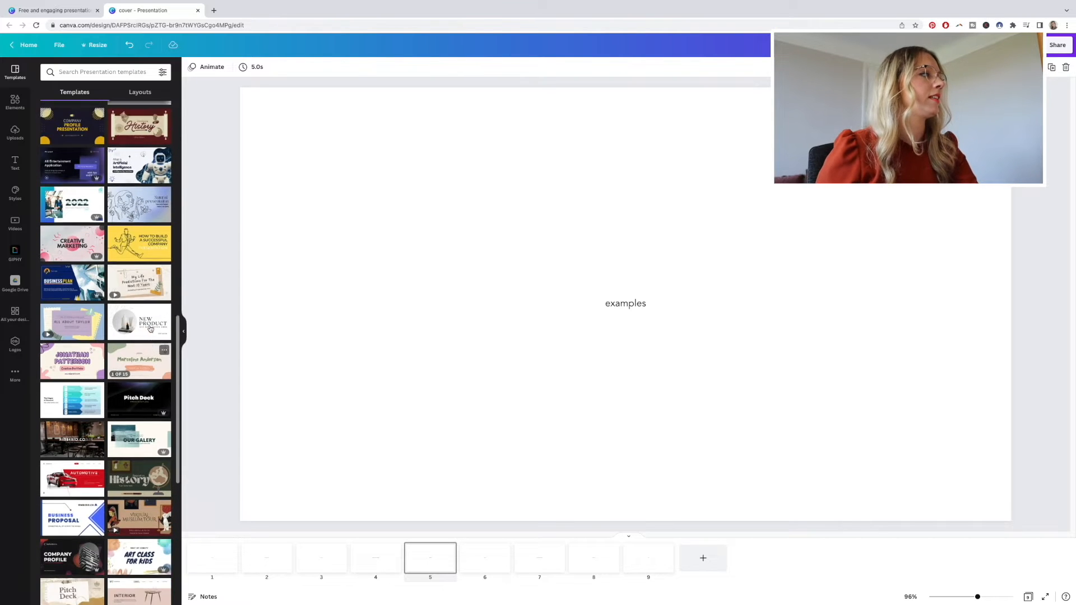
click(139, 179)
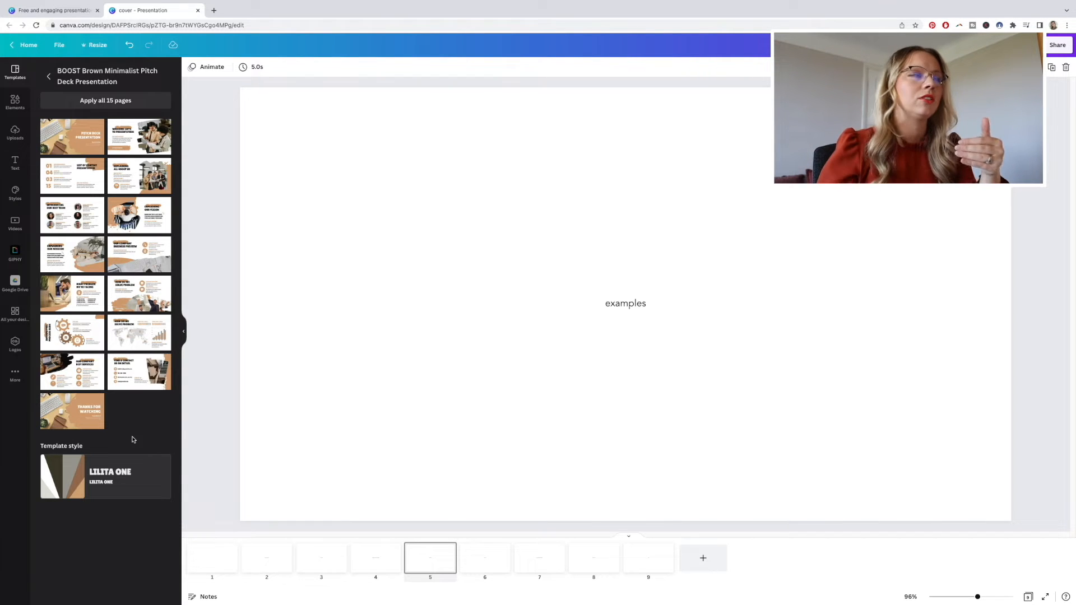
- Insert the "THYNK UNLIMITED" cover page of the recently used Black White Modern Minimal Finance Pitch Deck template after page 1
click(210, 559)
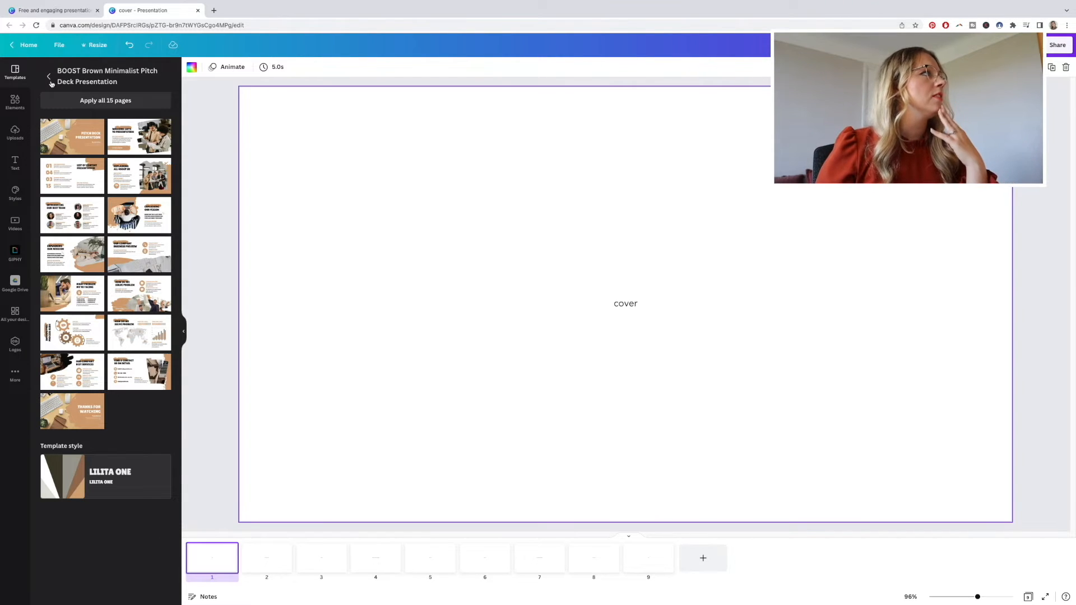
click(49, 79)
scroll(132, 357, down, 10)
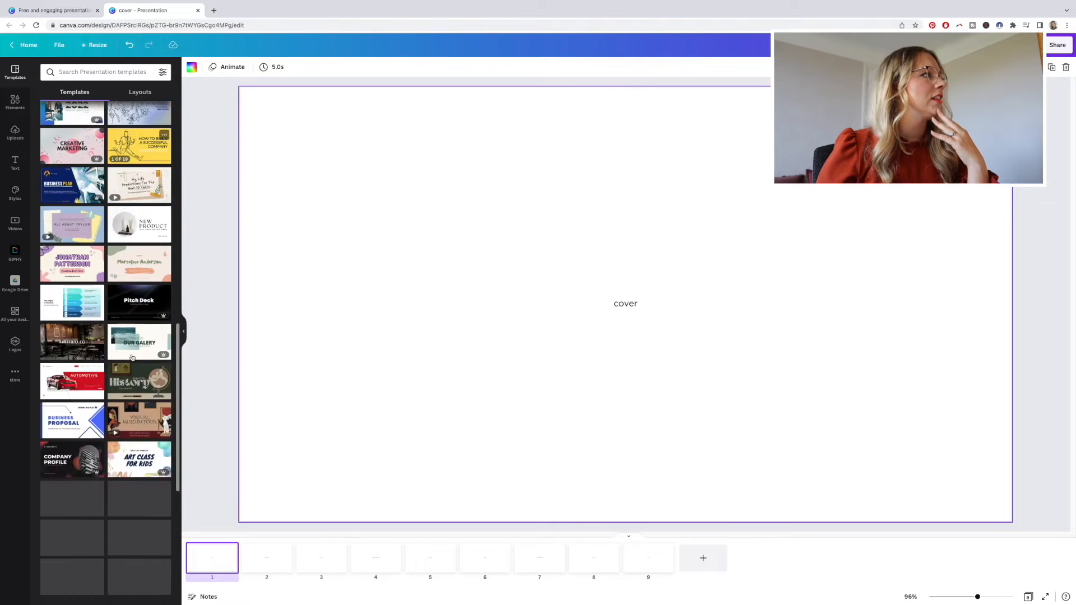
scroll(132, 357, down, 5)
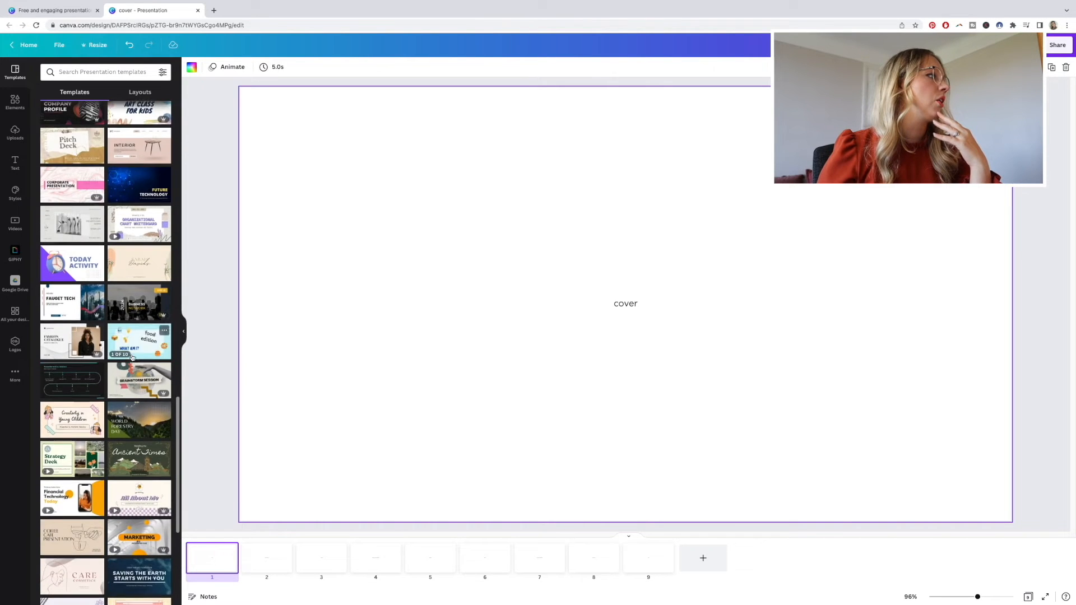
scroll(132, 357, up, 15)
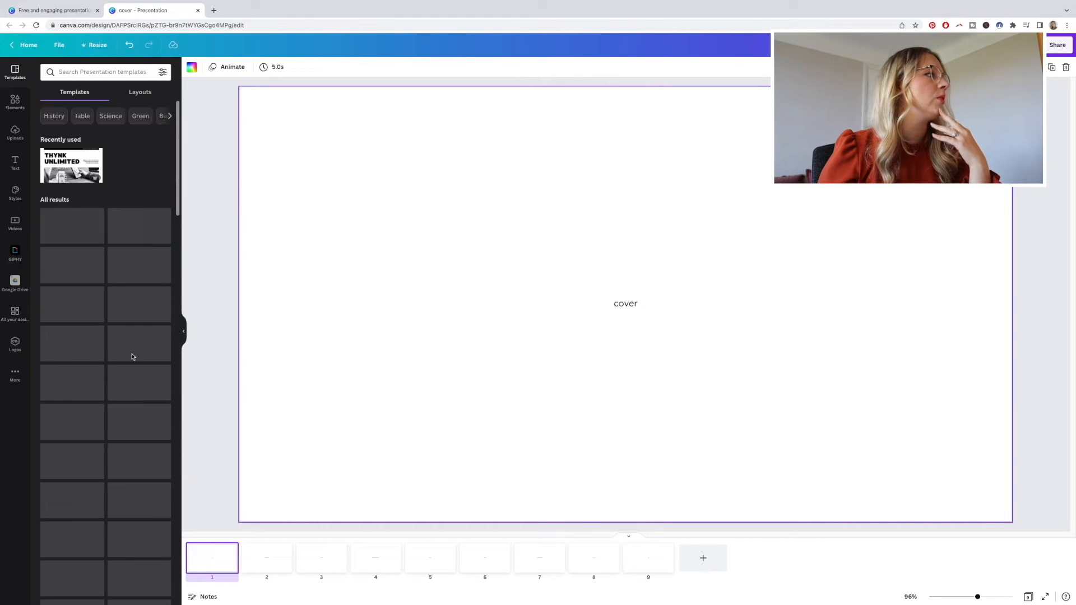
click(66, 164)
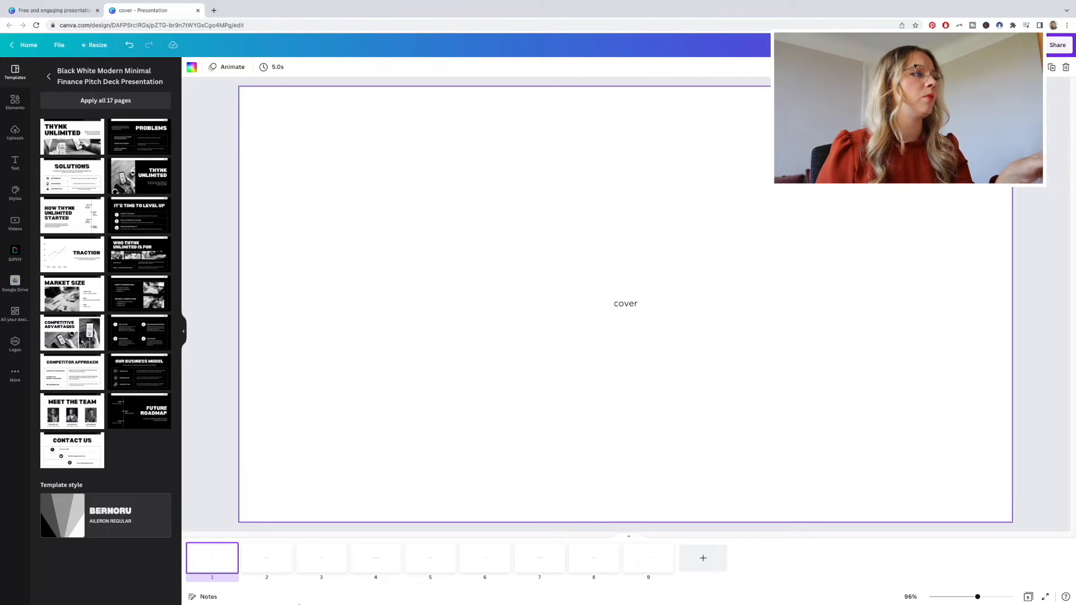
click(77, 144)
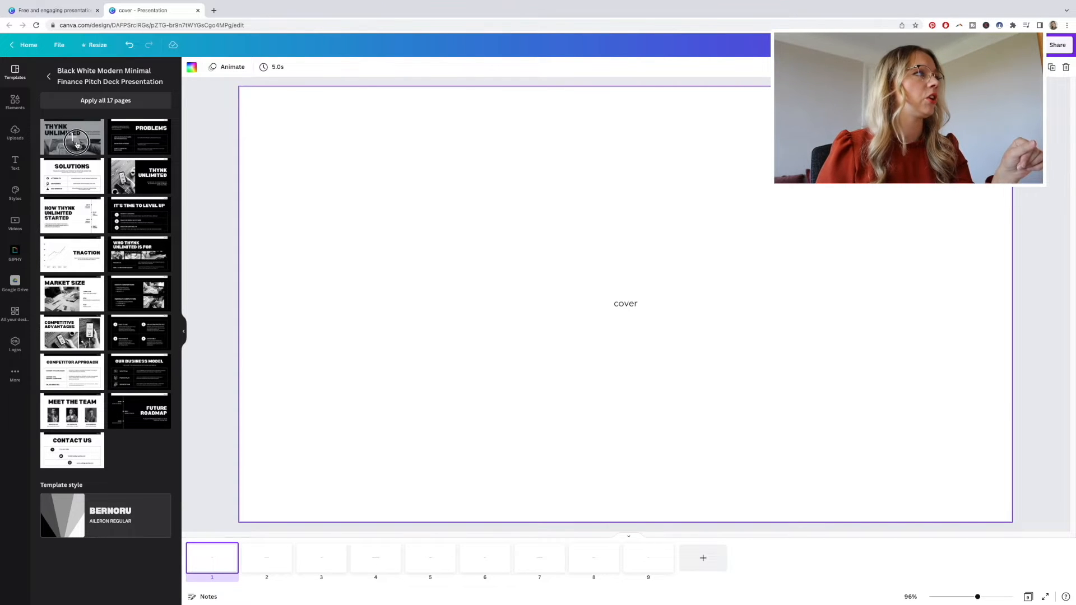
- Move the inserted "THYNK UNLIMITED" page ahead of the plain "cover" page so it comes first
click(263, 565)
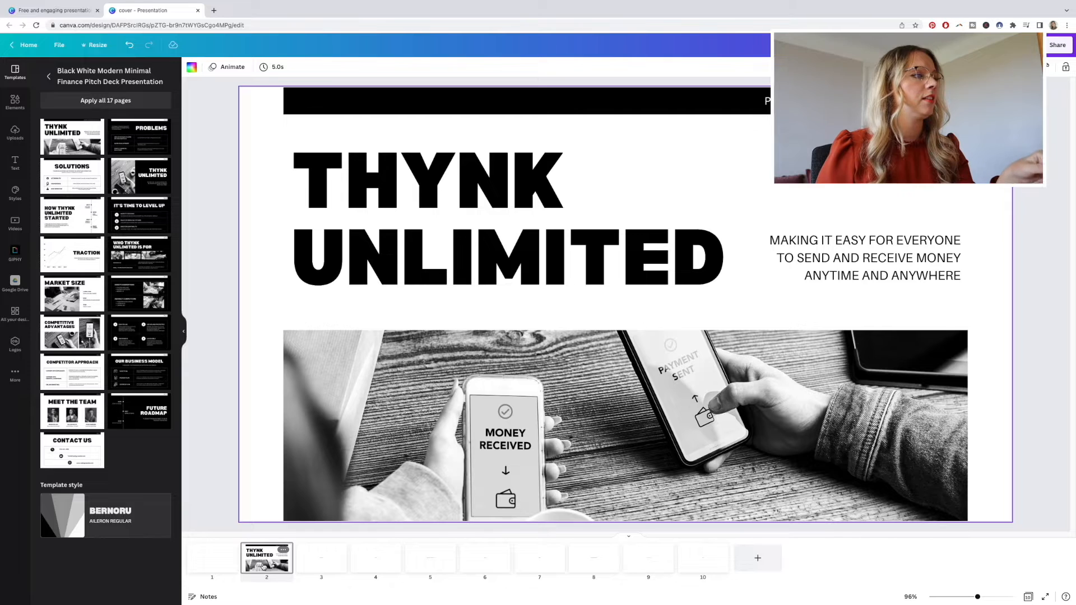
drag(263, 566, 207, 563)
click(265, 567)
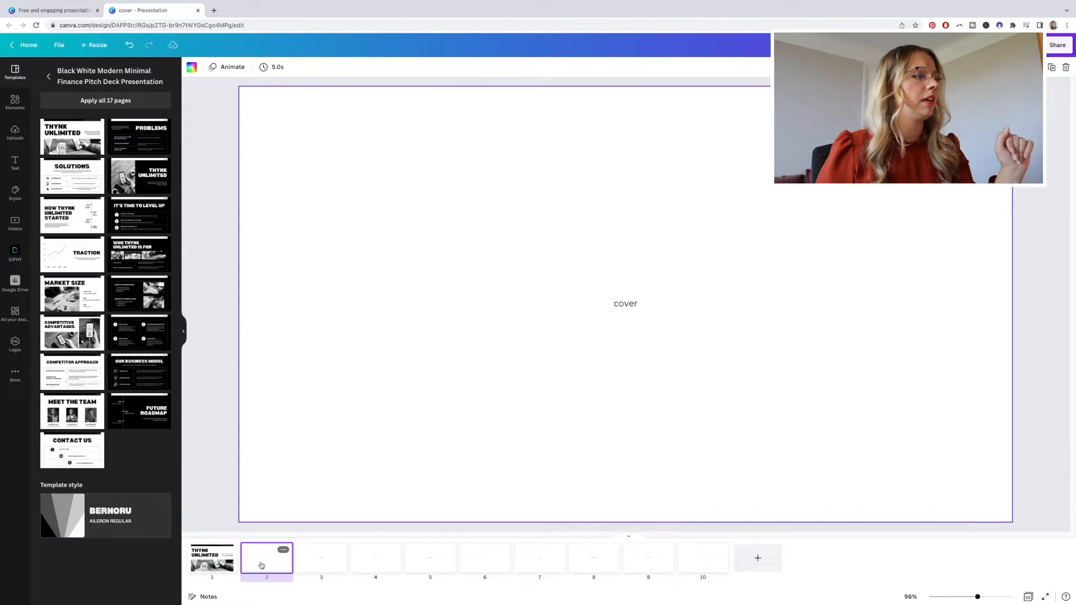
- Replace the "THYNK UNLIMITED" heading on page 1 with "RESTAURANT"
click(219, 560)
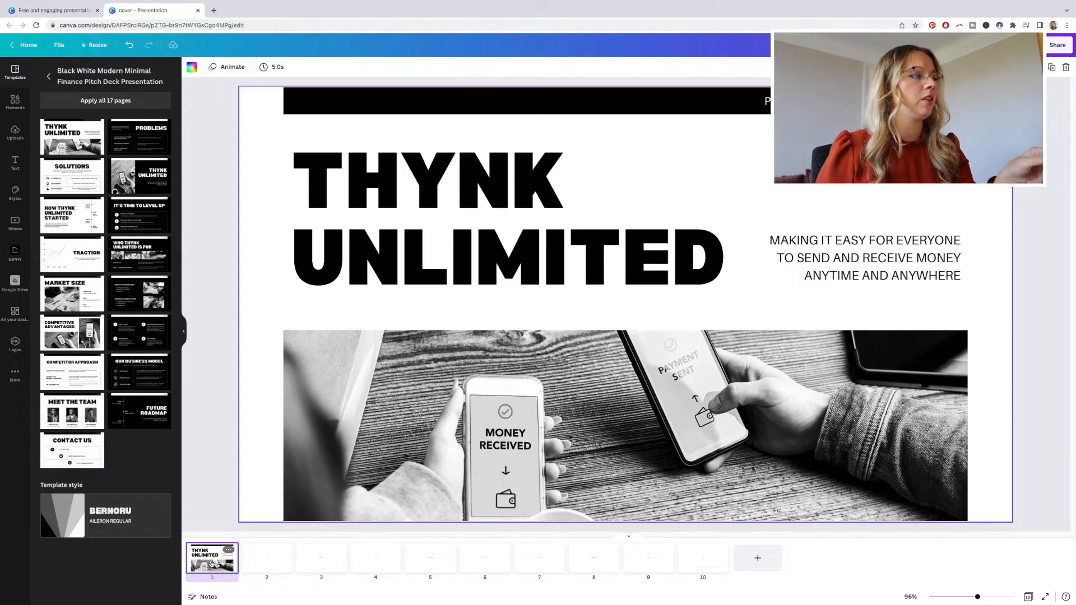
click(446, 273)
click(556, 251)
drag(738, 259, 309, 197)
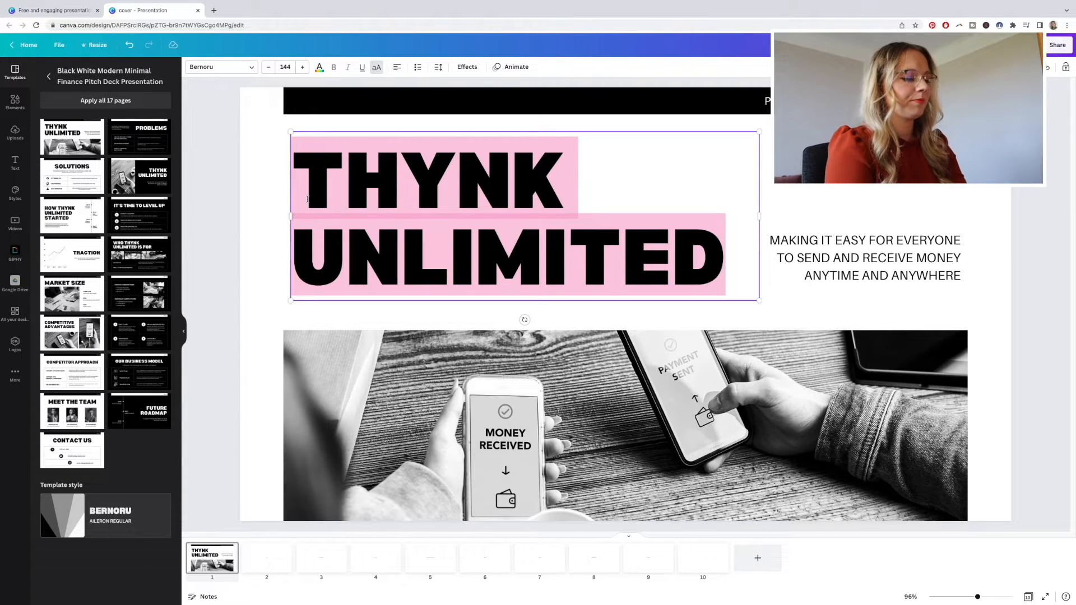
text(RESTAURAN)
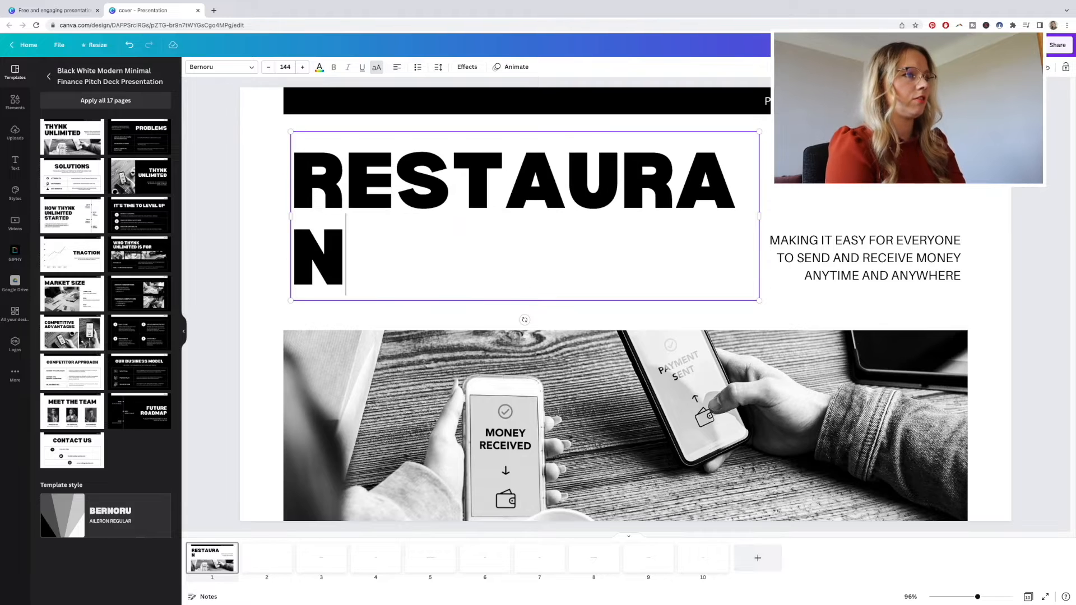
text(T)
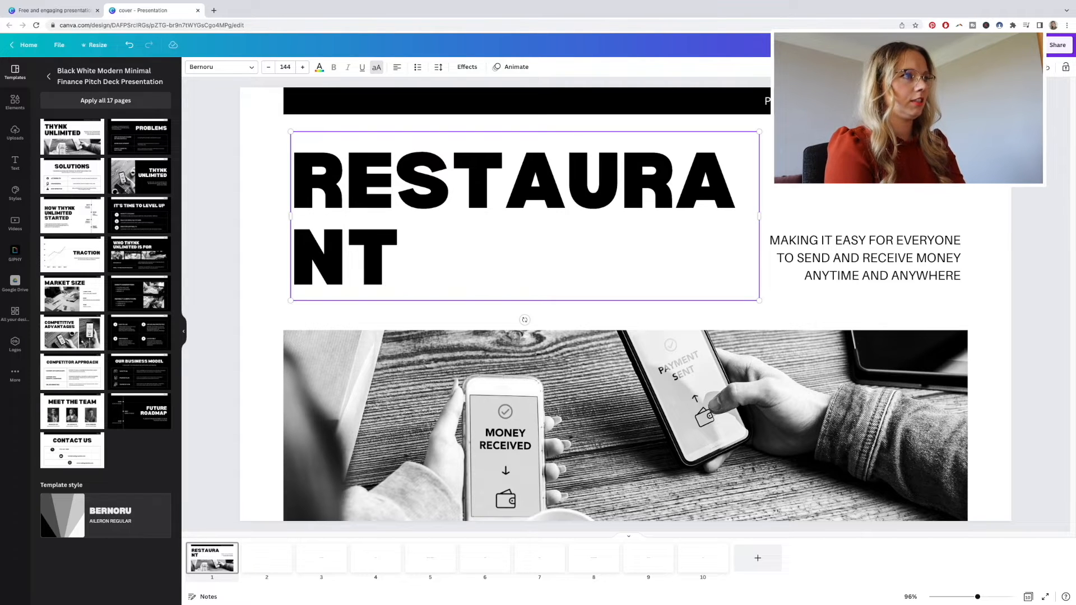
- Complete the cover heading as "RESTAURANT PROJECT" and reduce its font size to 121 so it fits on two lines
text( PROJECT)
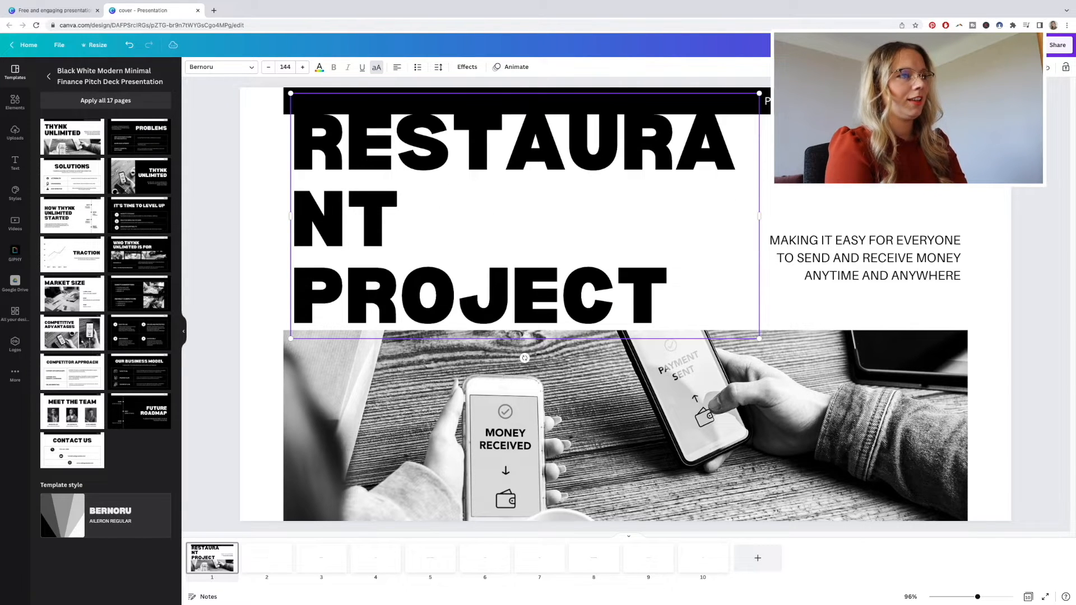
click(268, 69)
click(267, 68)
click(268, 69)
click(268, 69)
click(268, 69)
click(268, 69)
click(268, 69)
click(267, 69)
click(267, 69)
click(268, 69)
click(268, 69)
click(268, 68)
click(268, 68)
click(268, 69)
click(268, 69)
click(268, 69)
click(268, 69)
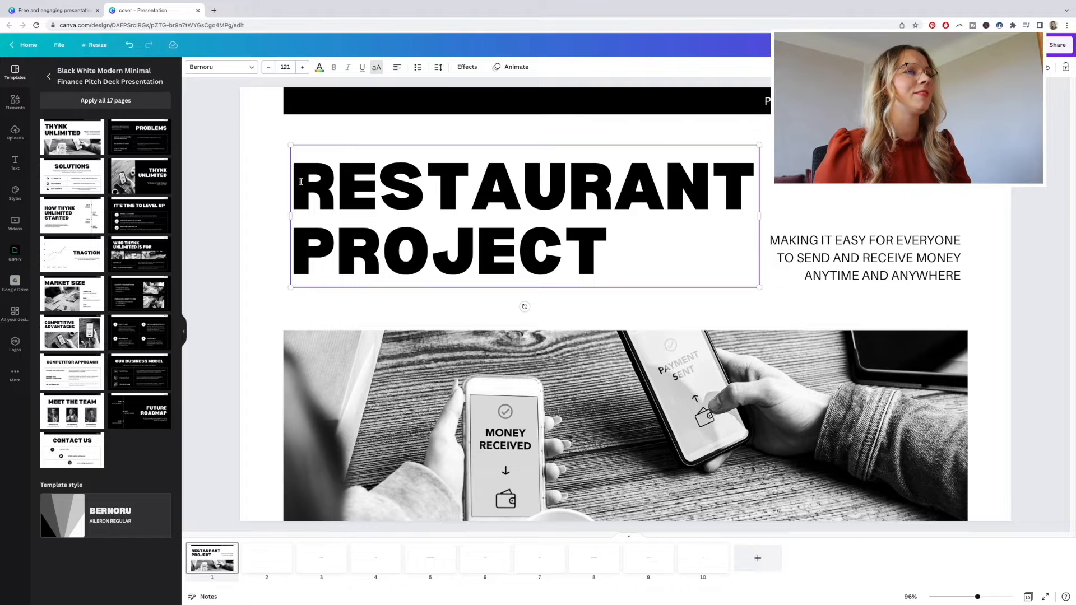
- Move the heading slightly left so that it lines up with the left edge of the photo
drag(291, 144, 290, 144)
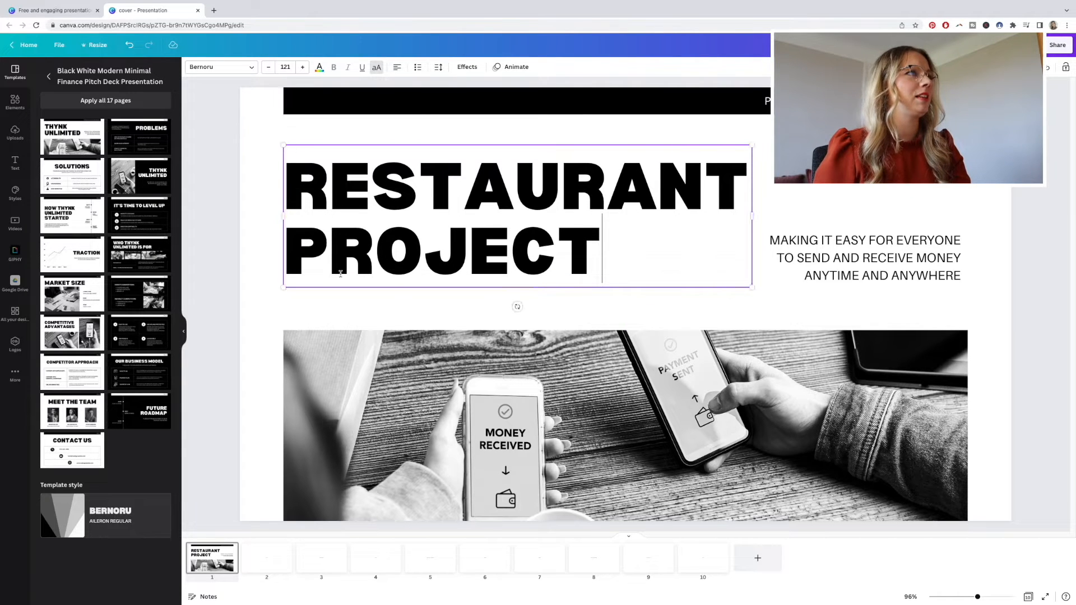
click(375, 317)
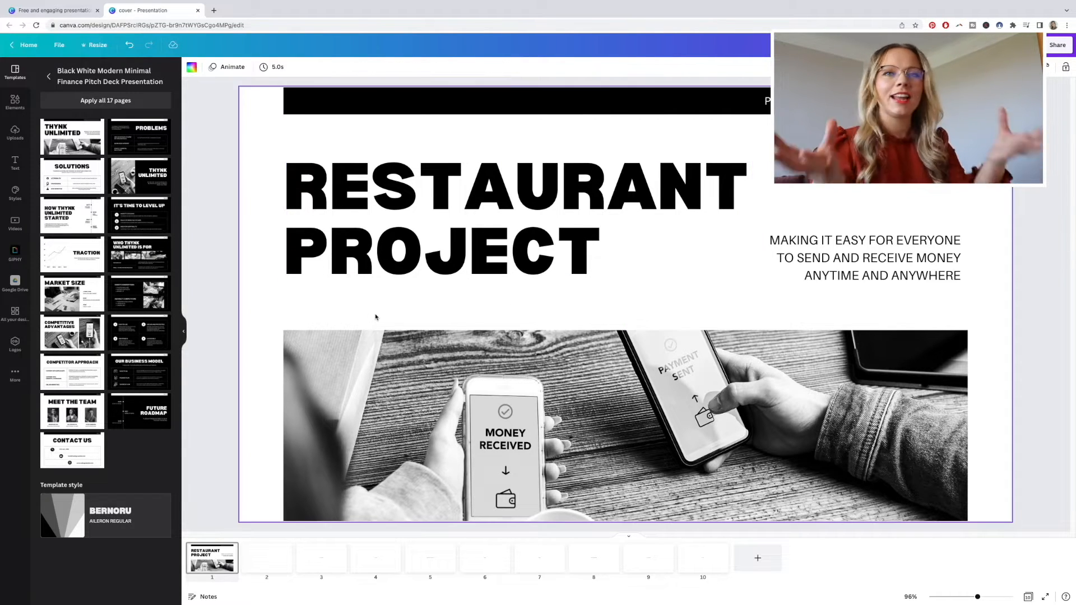
click(394, 285)
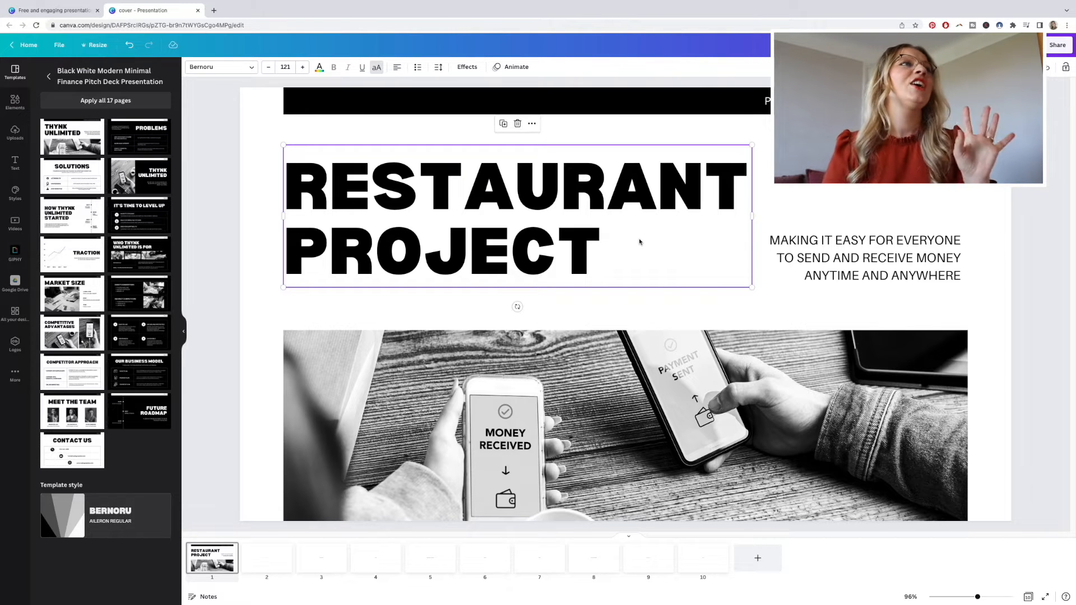
click(500, 203)
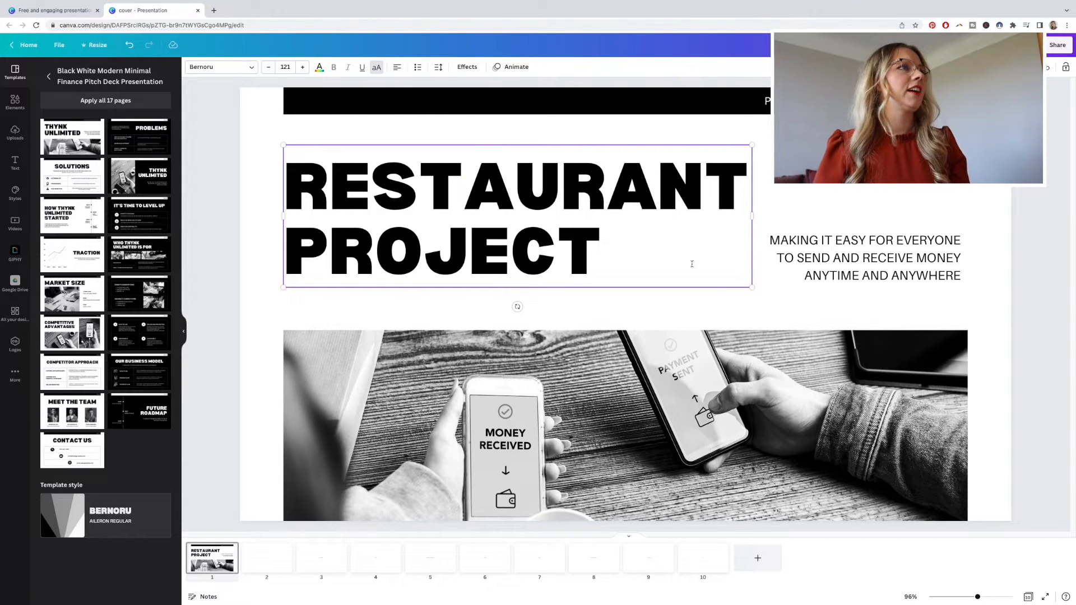
click(708, 309)
- Widen the cover photo to the page's right edge and stretch the black band across the full page width
click(710, 401)
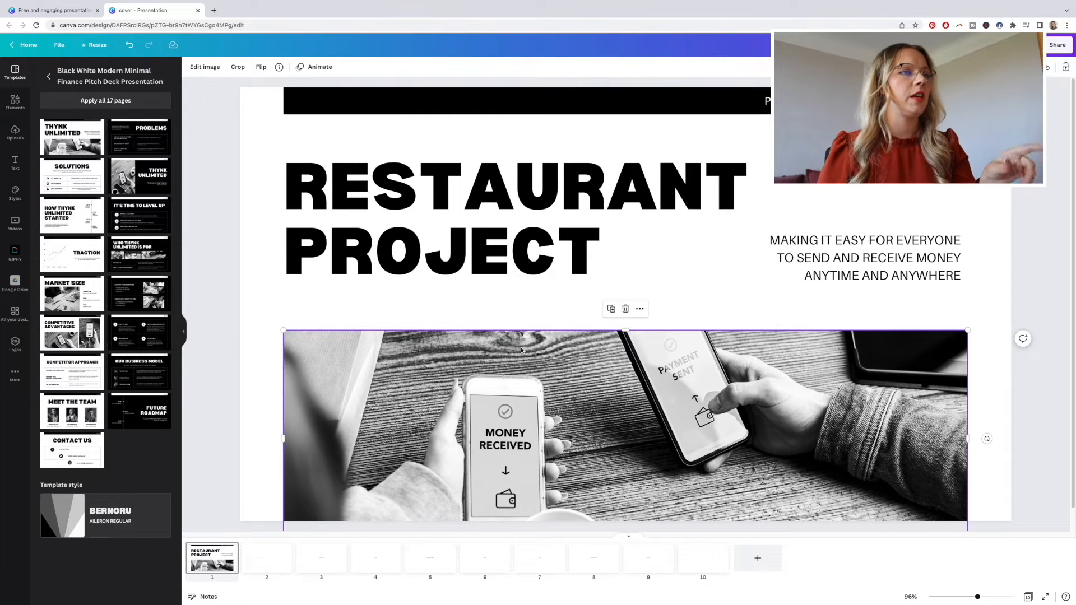
drag(967, 438, 1010, 437)
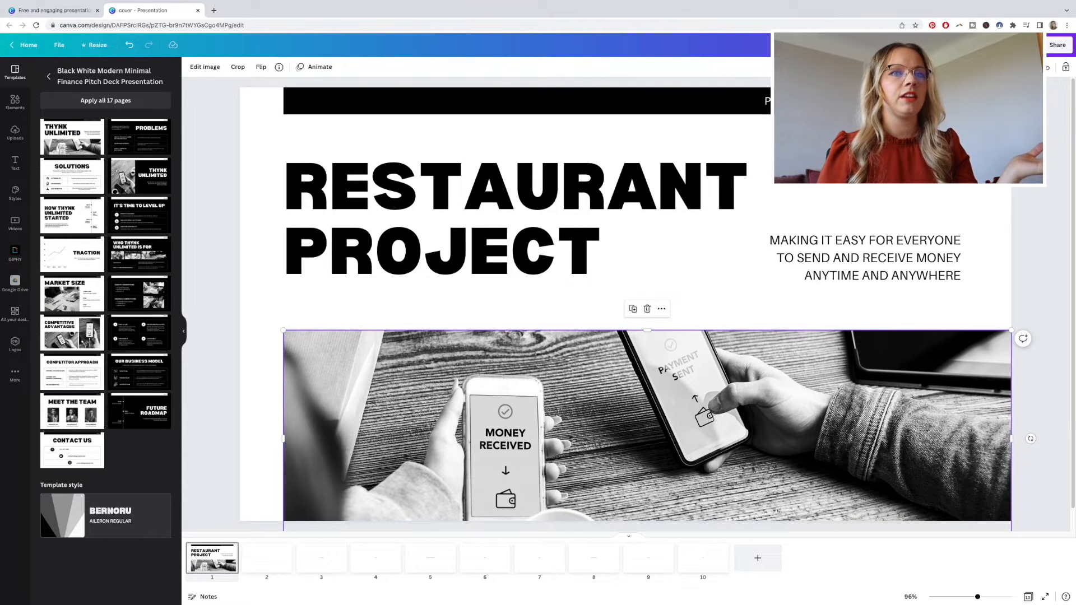
click(675, 106)
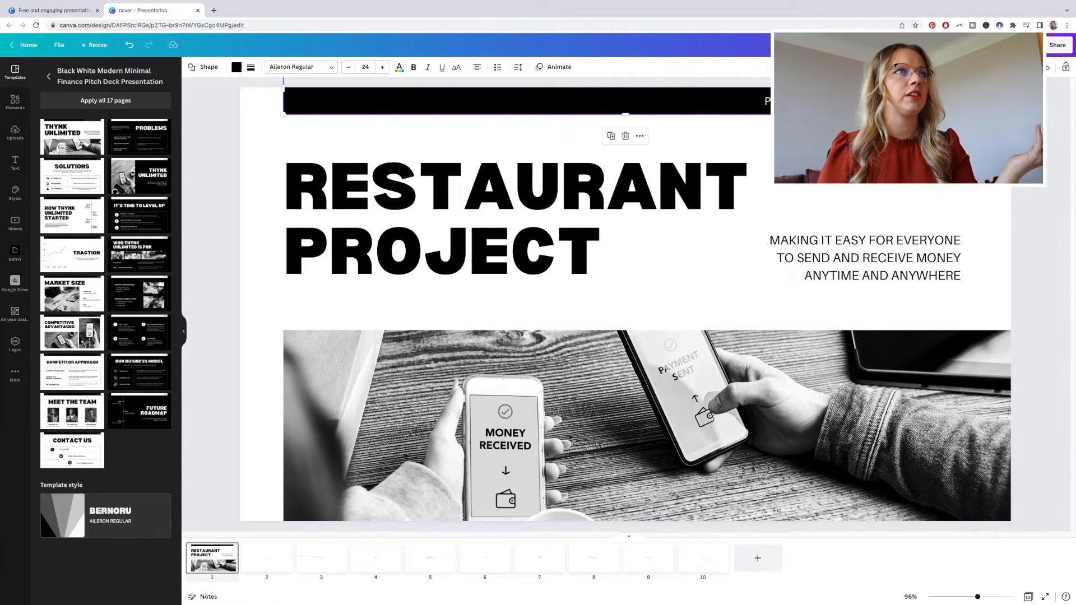
drag(967, 101, 1010, 101)
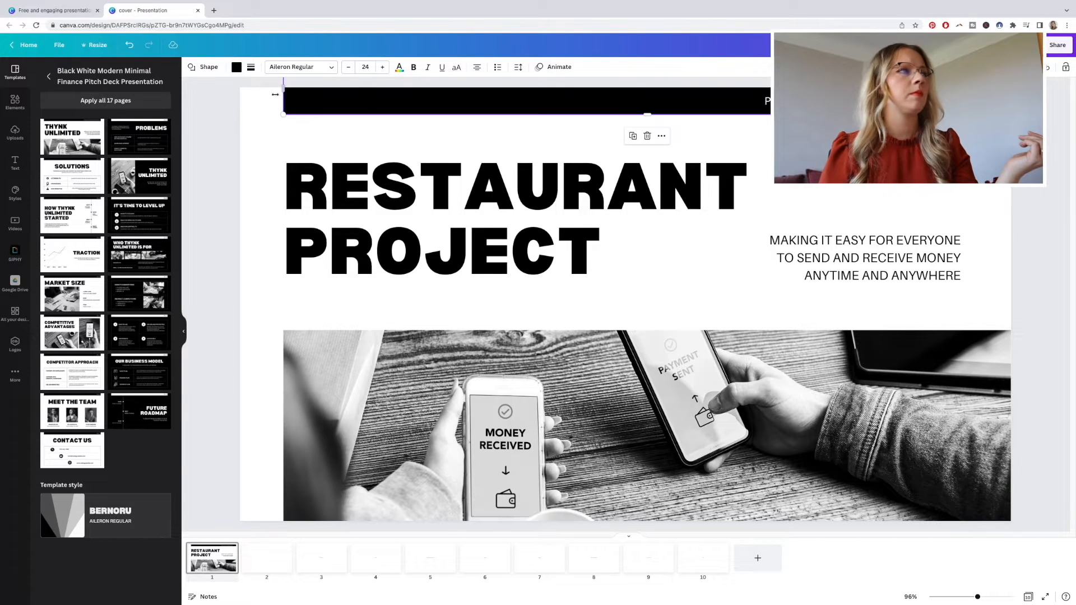
drag(283, 87, 240, 84)
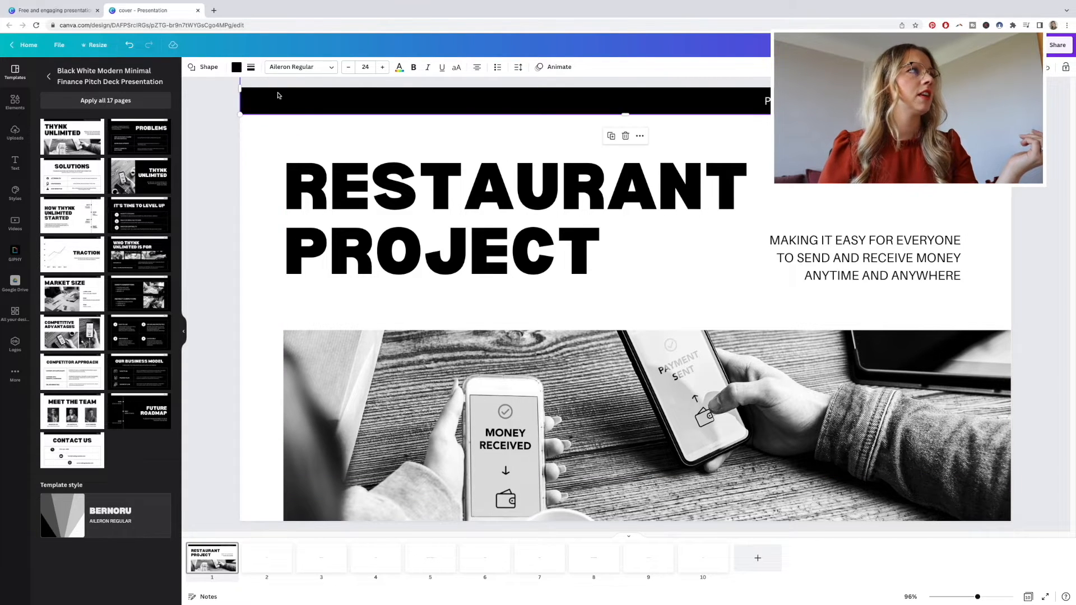
- Delete the small white text inside the black band on the cover
click(745, 101)
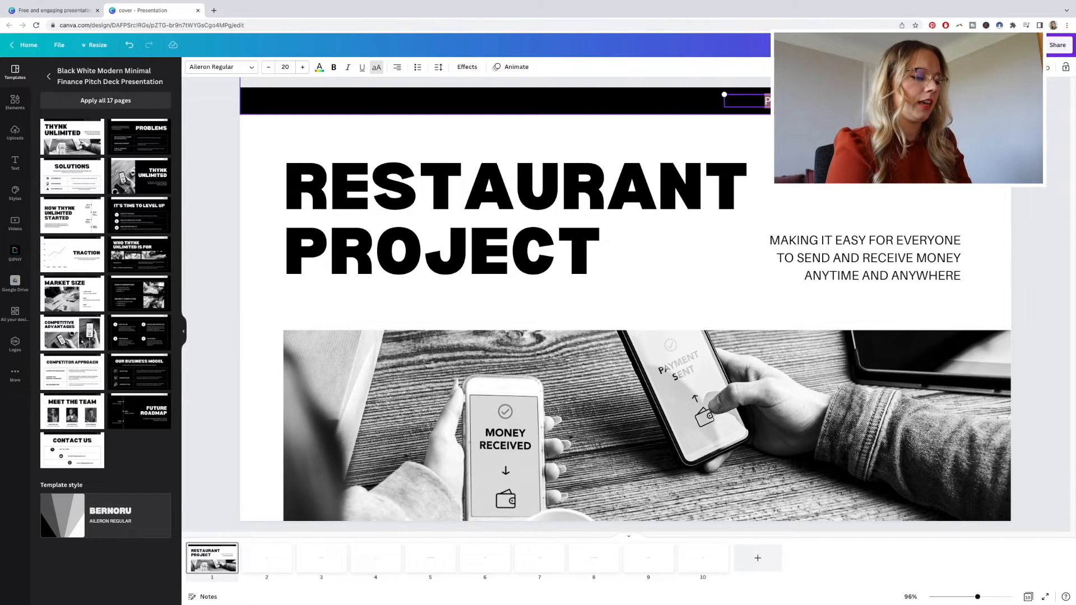
key(BackSpace)
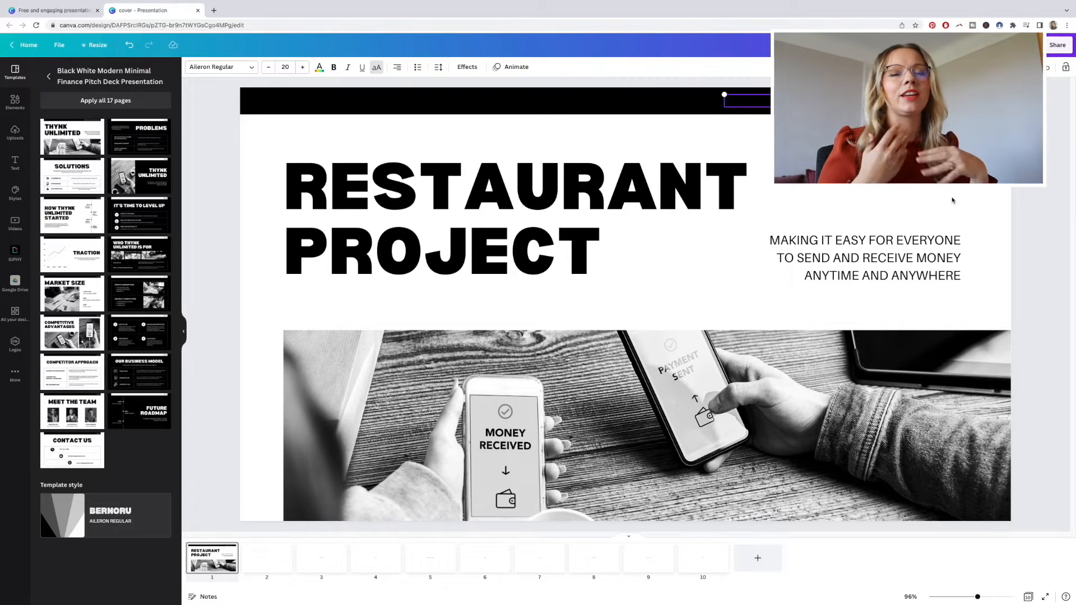
click(474, 238)
- Replace the tagline beside the cover heading with "DESIGN FEE PROPOSAL"
click(795, 242)
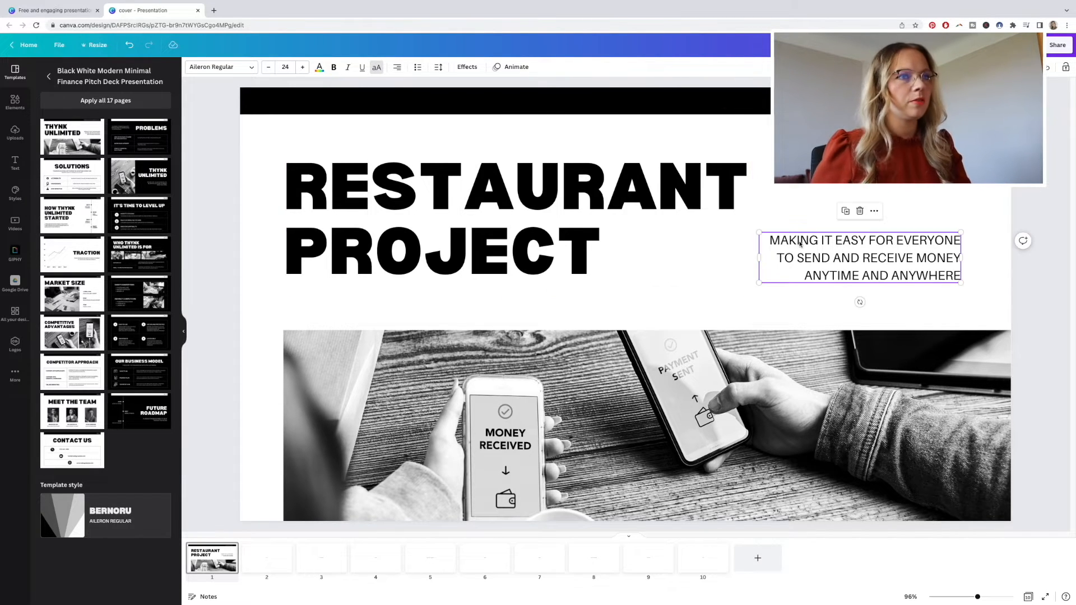
click(771, 252)
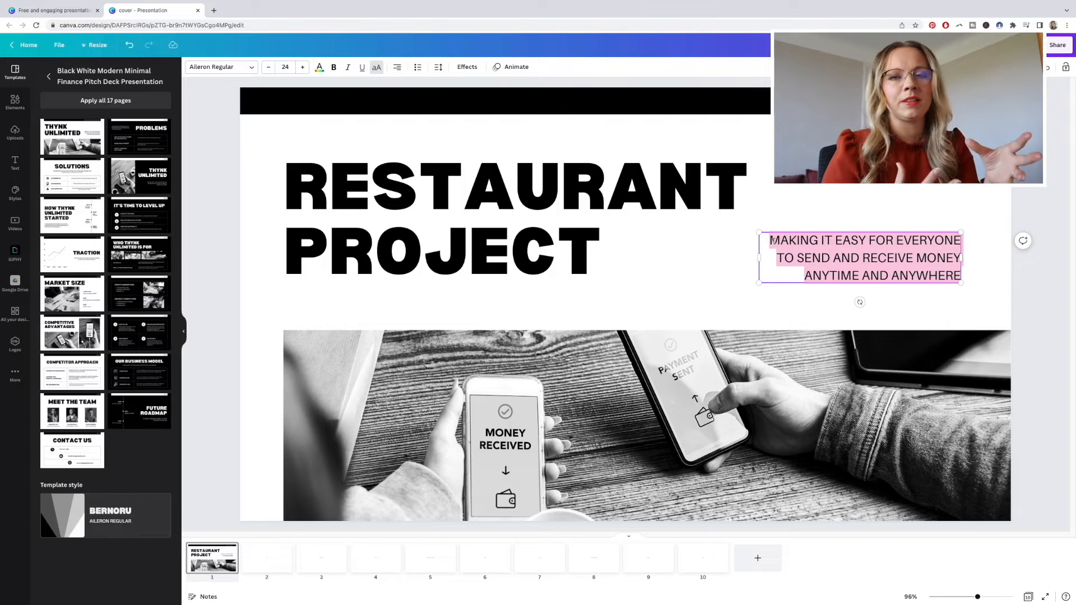
click(968, 280)
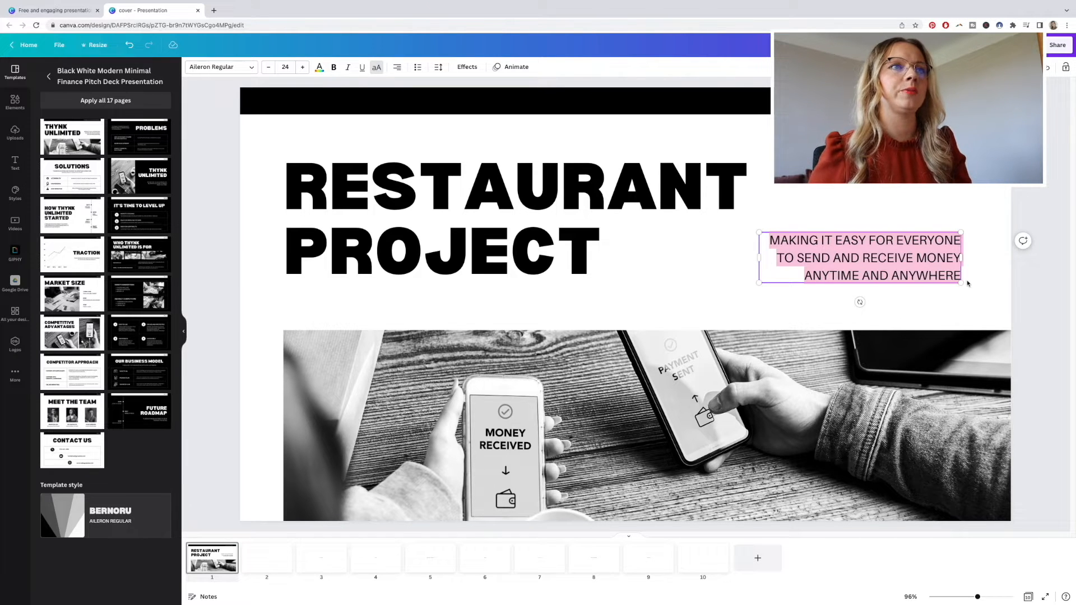
text(DESIG)
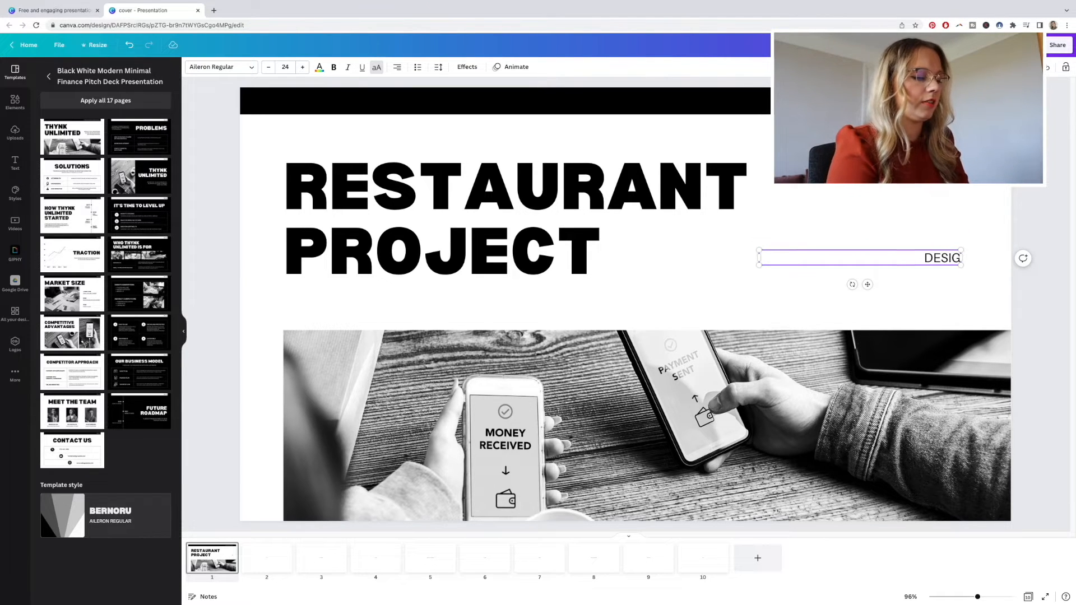
text(N FEE)
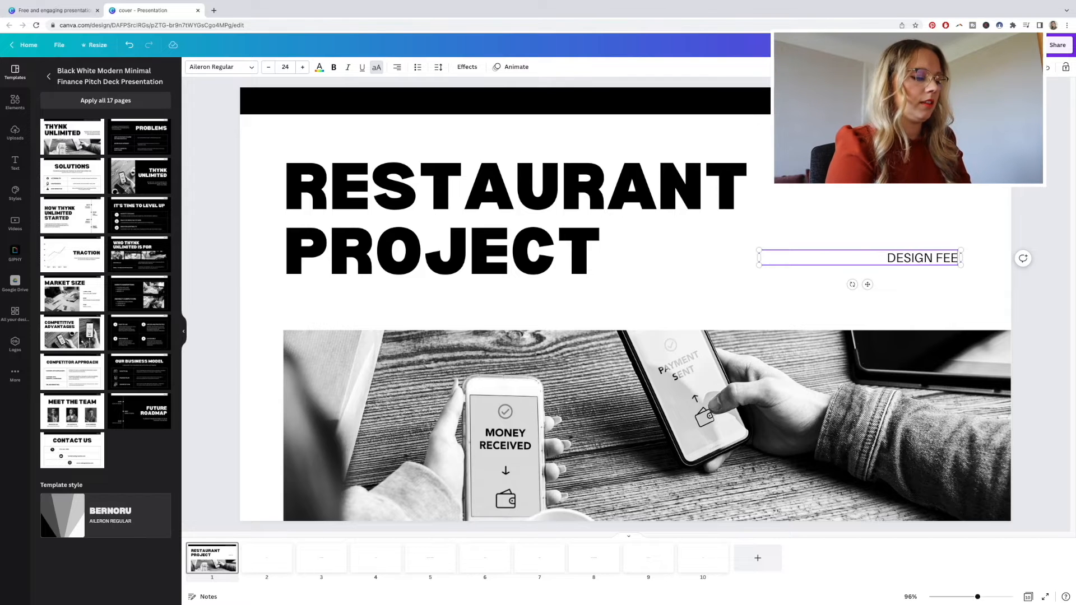
text( PROPOSAL)
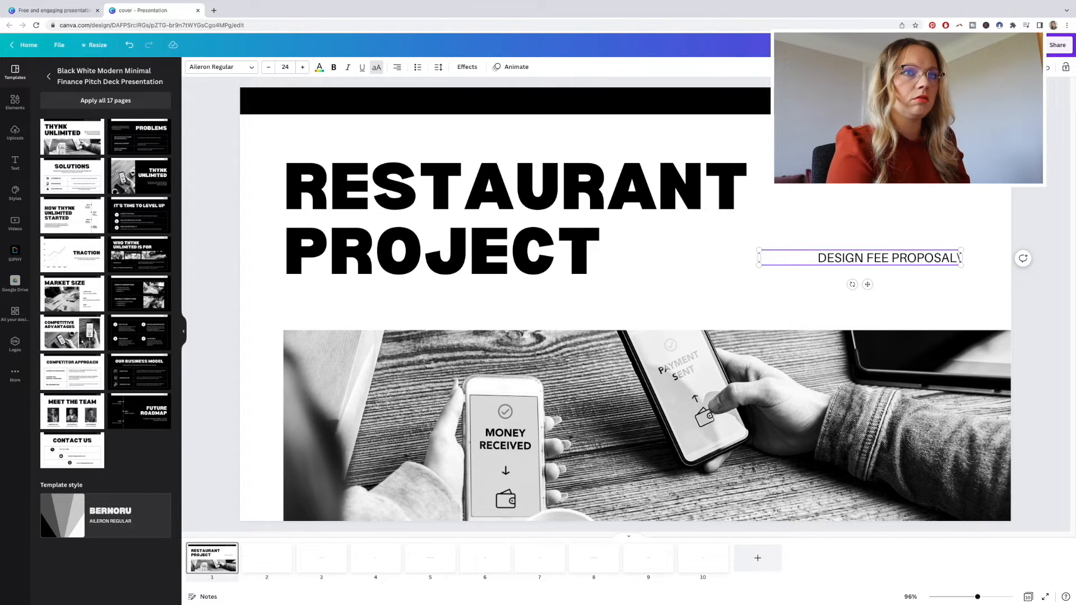
- Add the date "17 OCTOBER 2022" on a second line below "DESIGN FEE PROPOSAL"
key(Return)
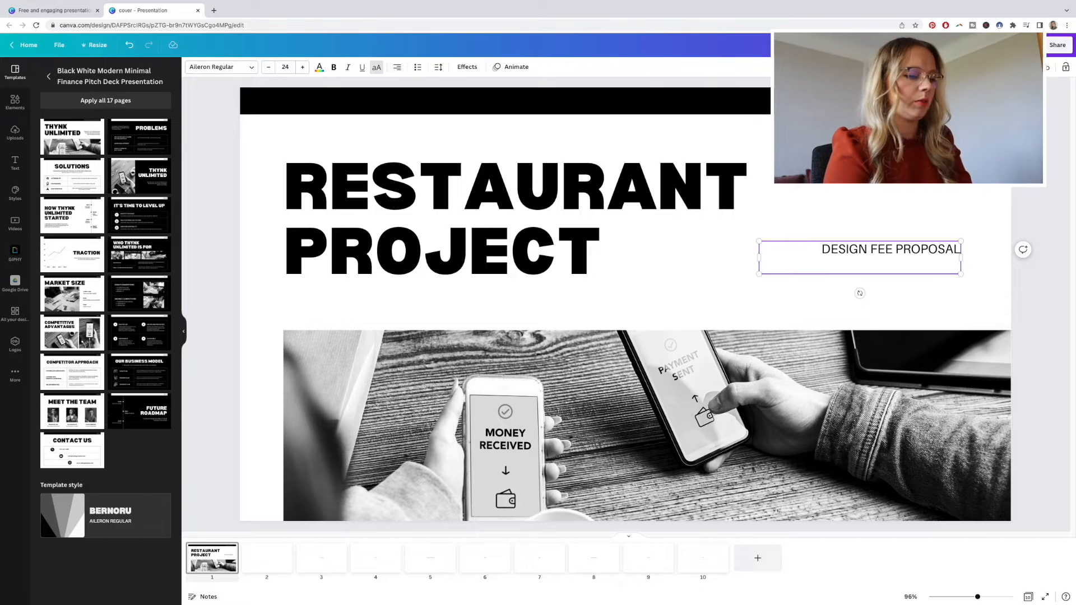
text(17TH)
key(BackSpace)
key(BackSpace)
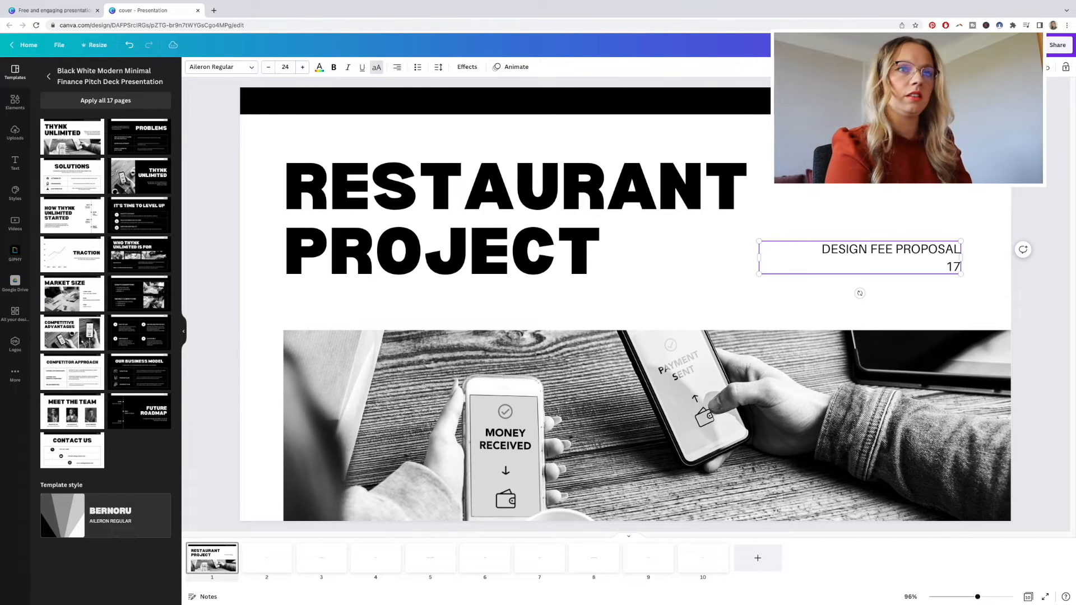
text(OCTOBEWR)
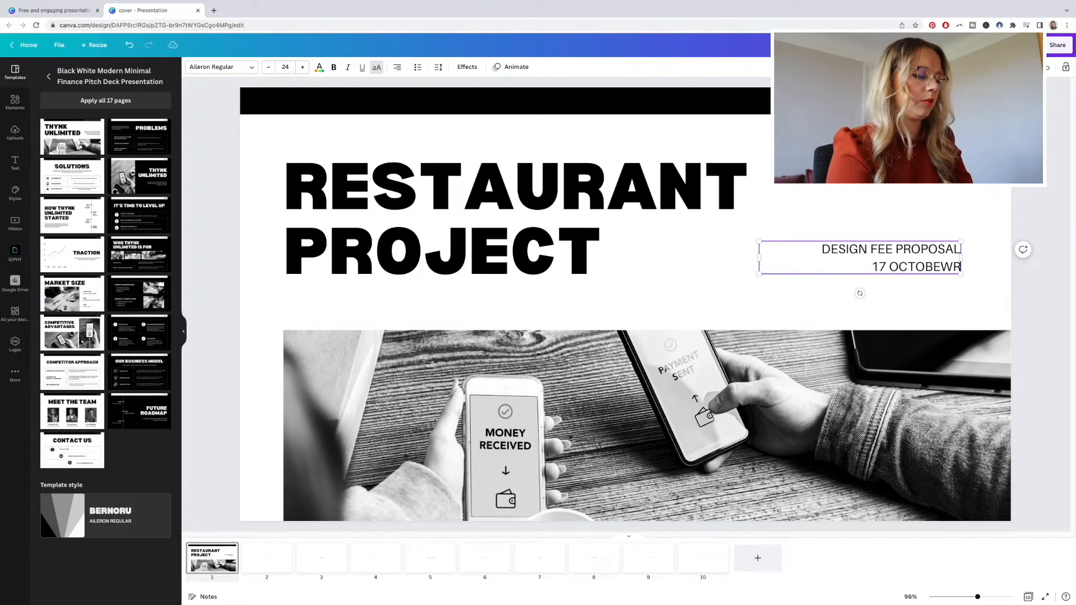
key(BackSpace)
key(BackSpace)
text(R 2022)
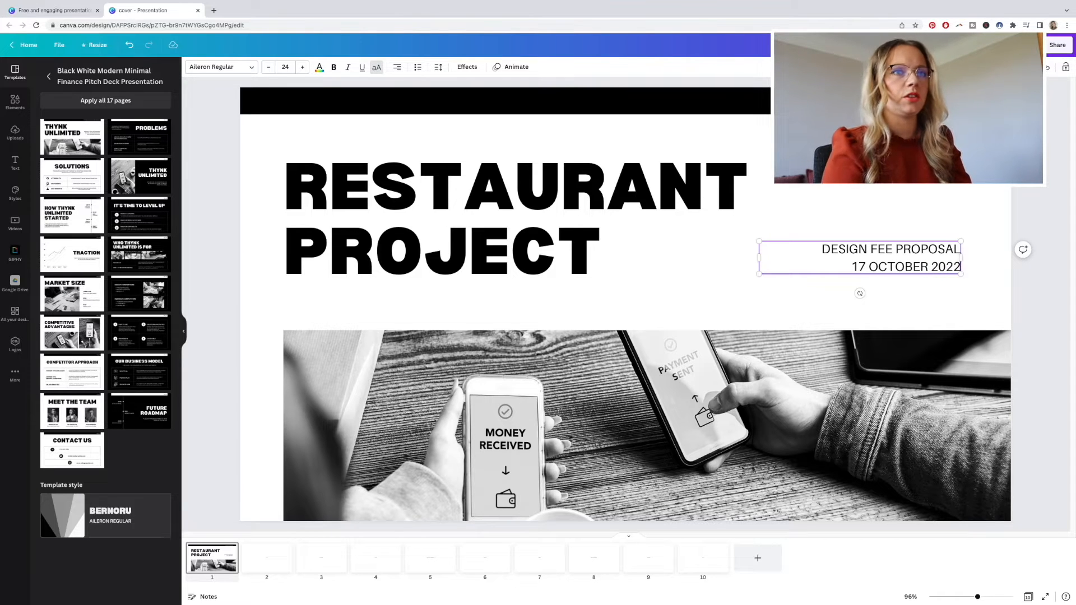
- Try out a third line reading "REVISION A" below the date and remove it again
key(Return)
text(REVISION)
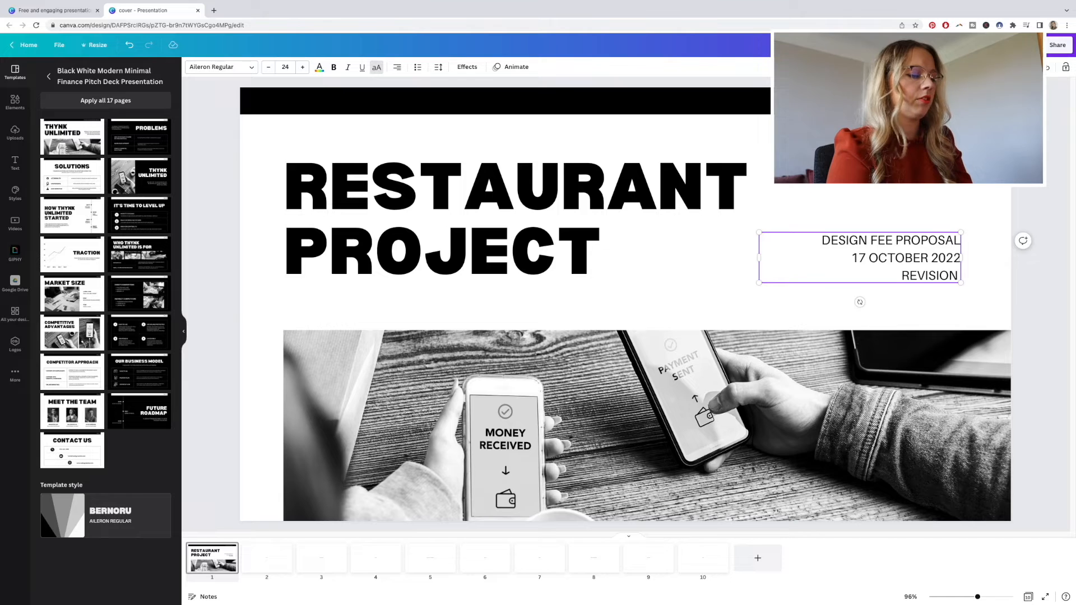
text( A)
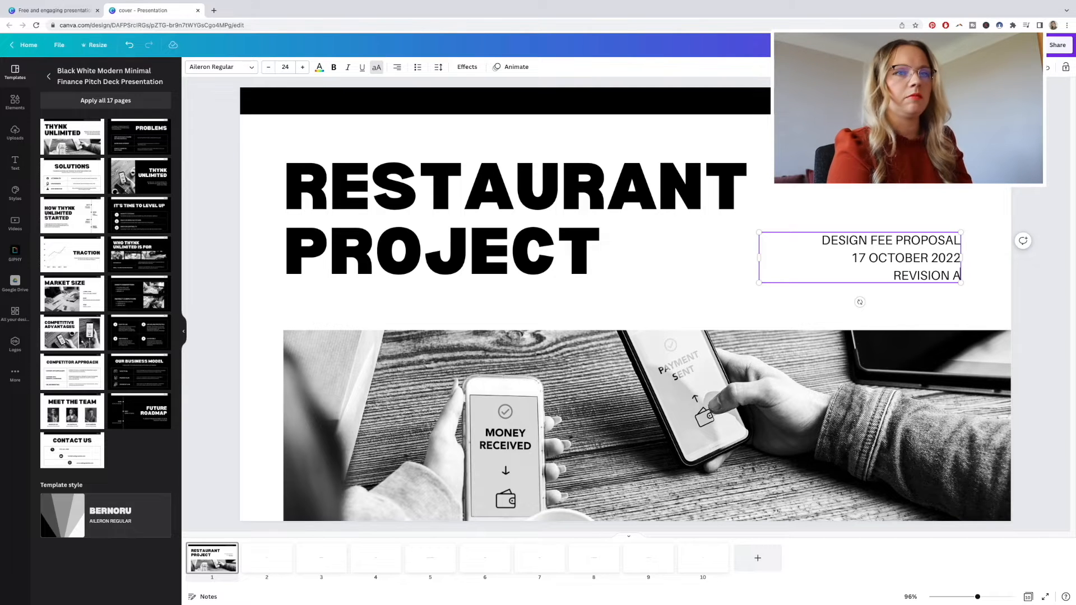
key(BackSpace)
key(BackSpace)
key(BackSpace)
key(BackSpace)
key(BackSpace)
key(BackSpace)
key(BackSpace)
key(BackSpace)
key(BackSpace)
key(BackSpace)
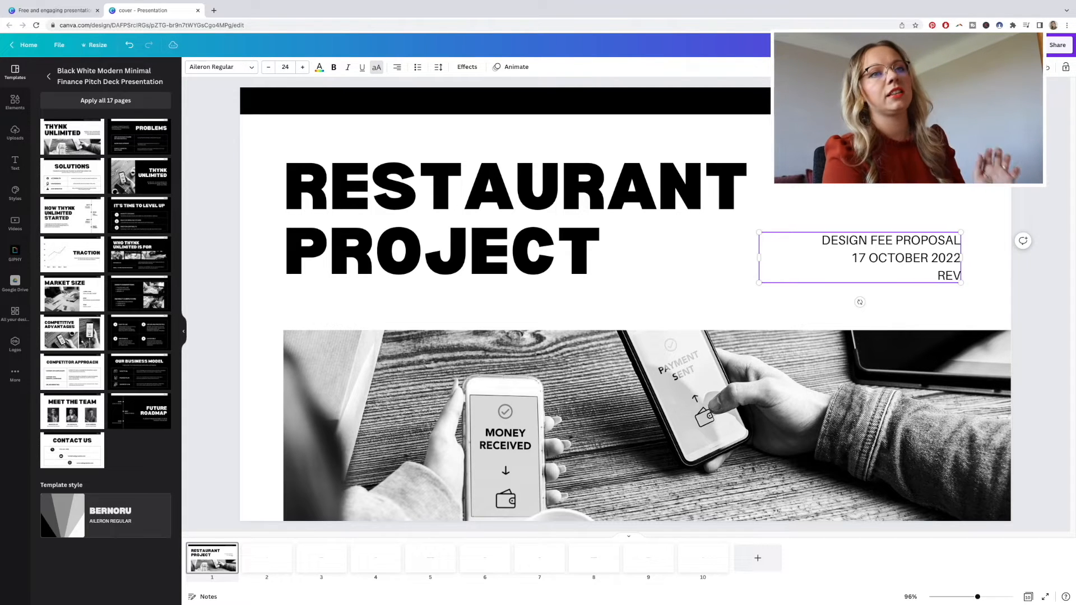
key(BackSpace)
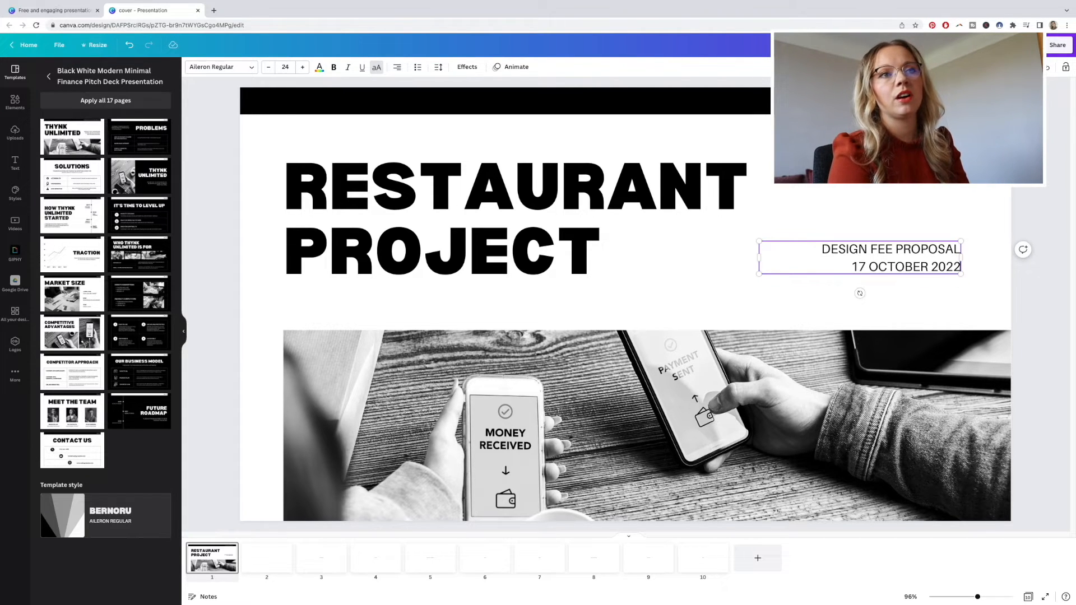
- Move the proposal and date text slightly right and down, and reduce its font size to 18
click(1001, 198)
drag(922, 244, 929, 248)
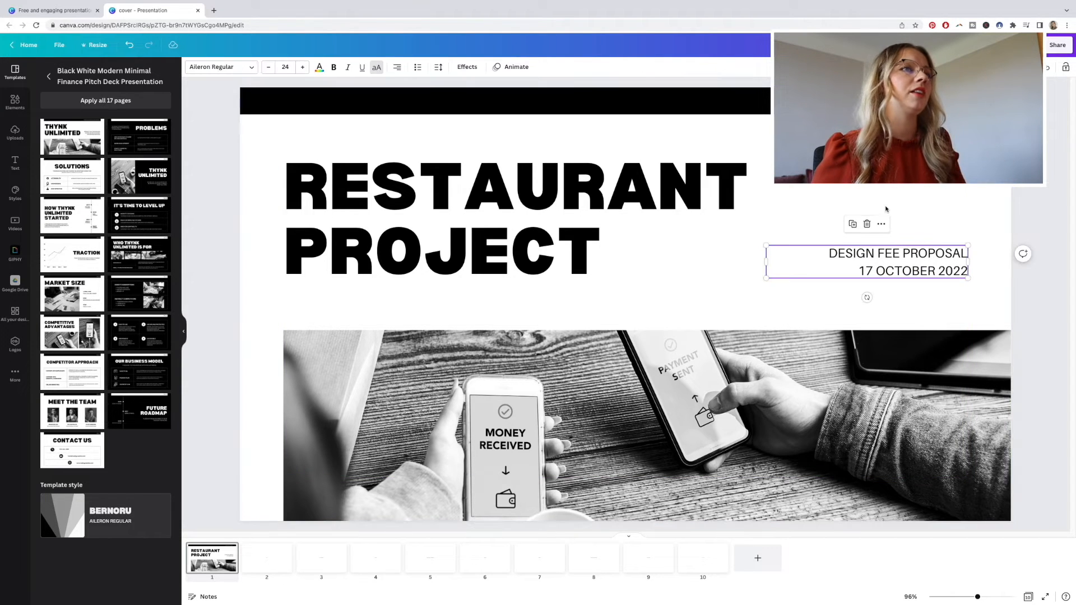
click(268, 67)
click(268, 66)
click(268, 67)
click(268, 67)
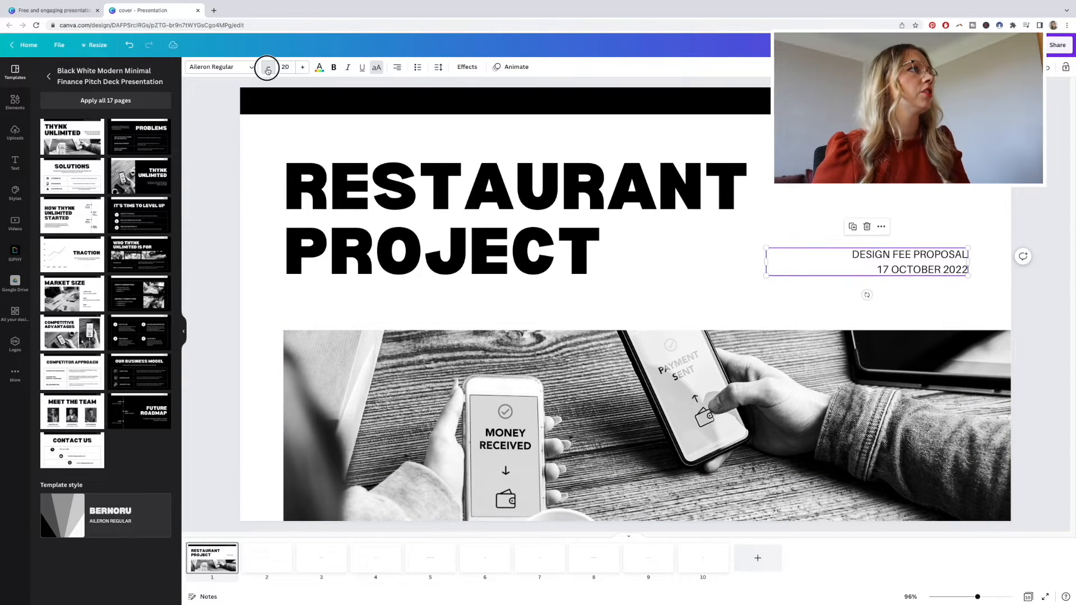
click(269, 67)
click(268, 67)
click(812, 163)
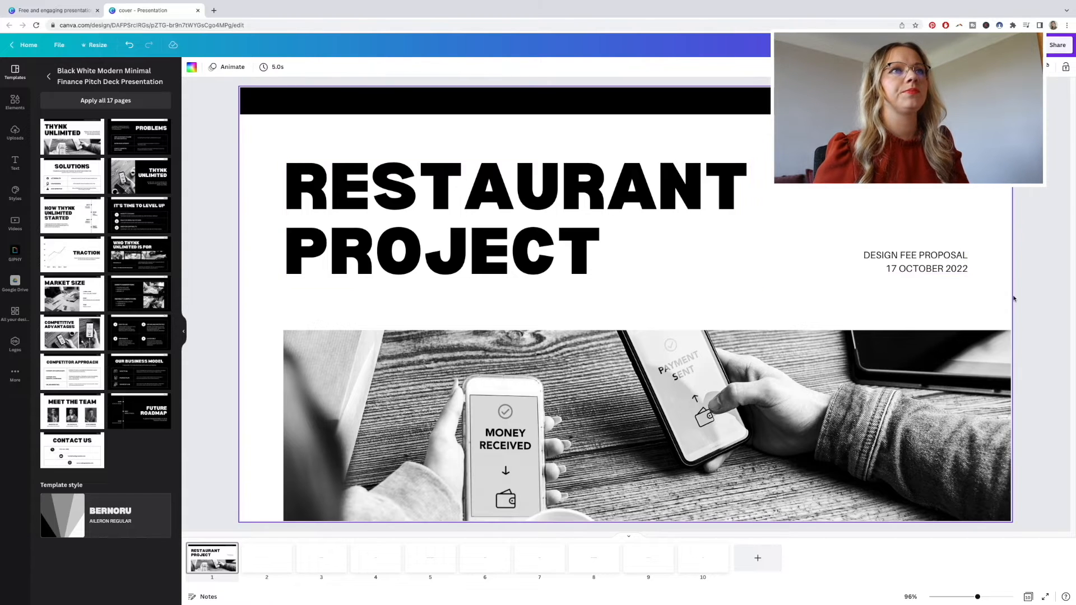
- Delete the plain "cover" placeholder page after the designed cover and return to page 1
click(583, 464)
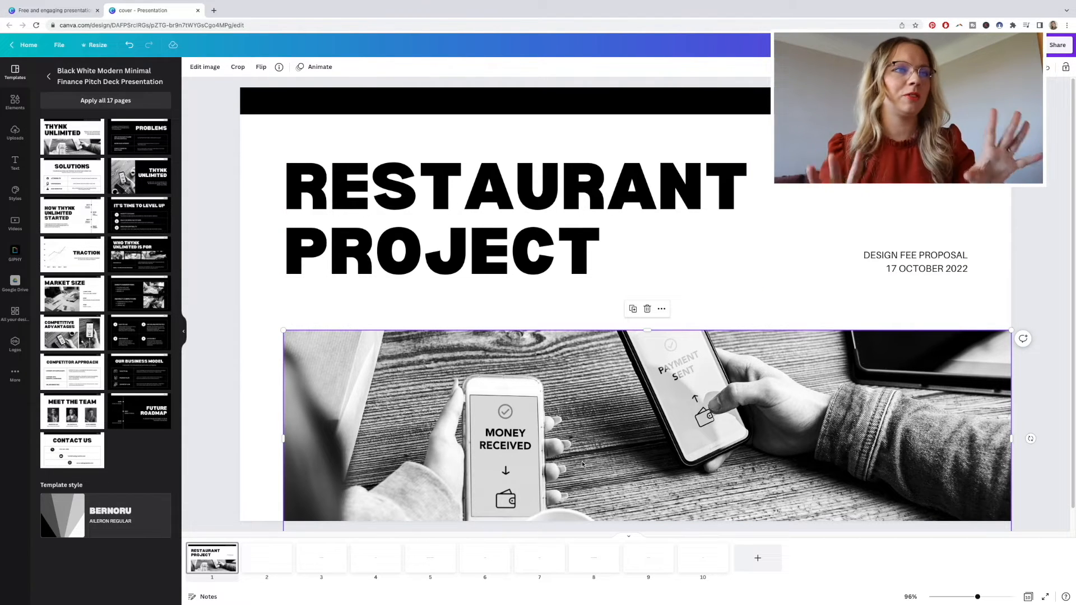
click(274, 563)
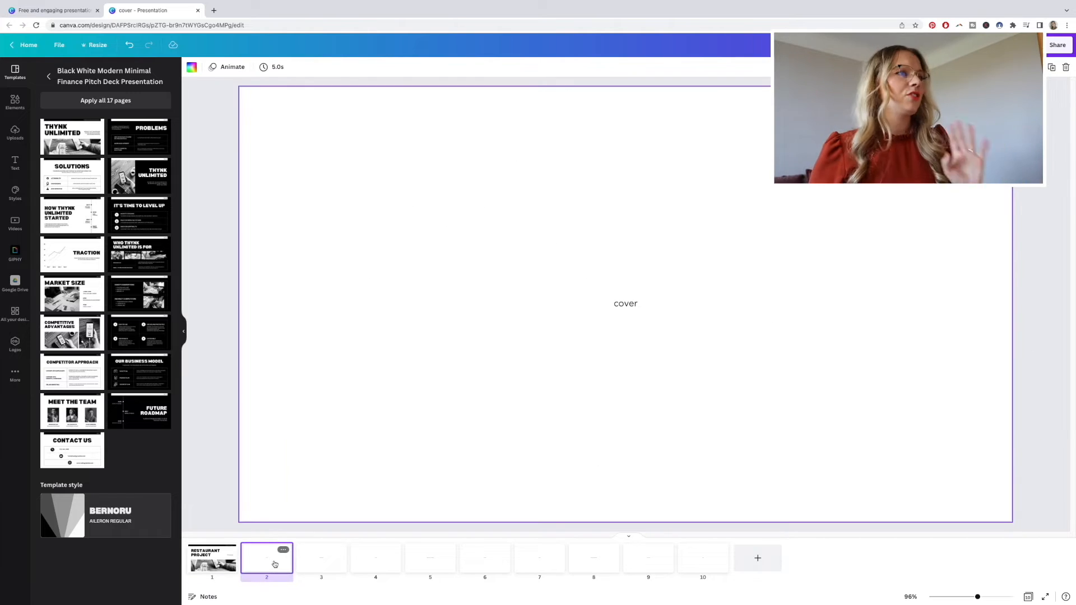
click(283, 551)
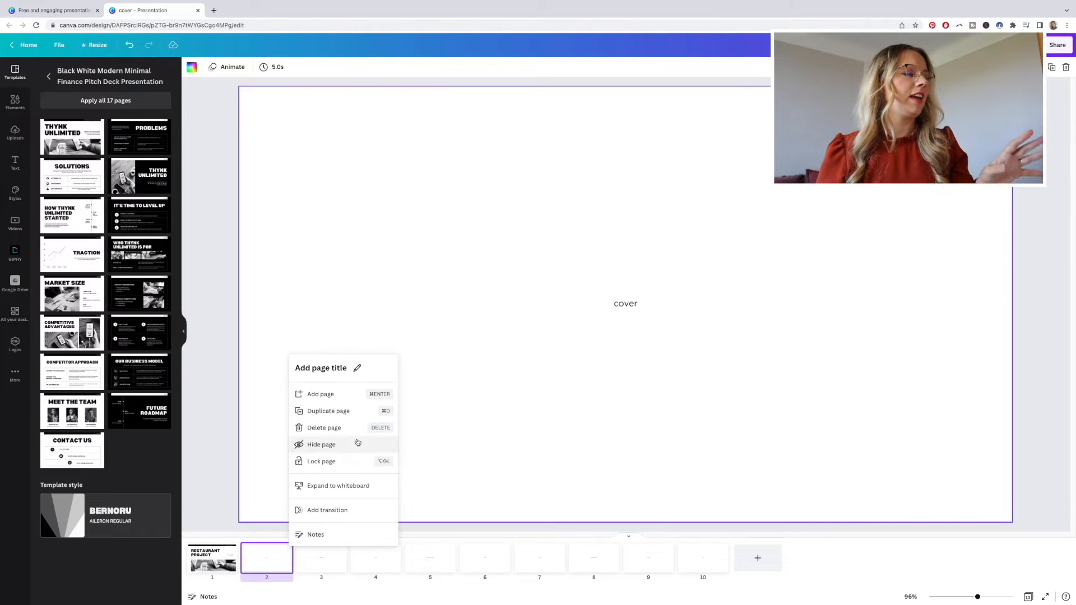
click(325, 428)
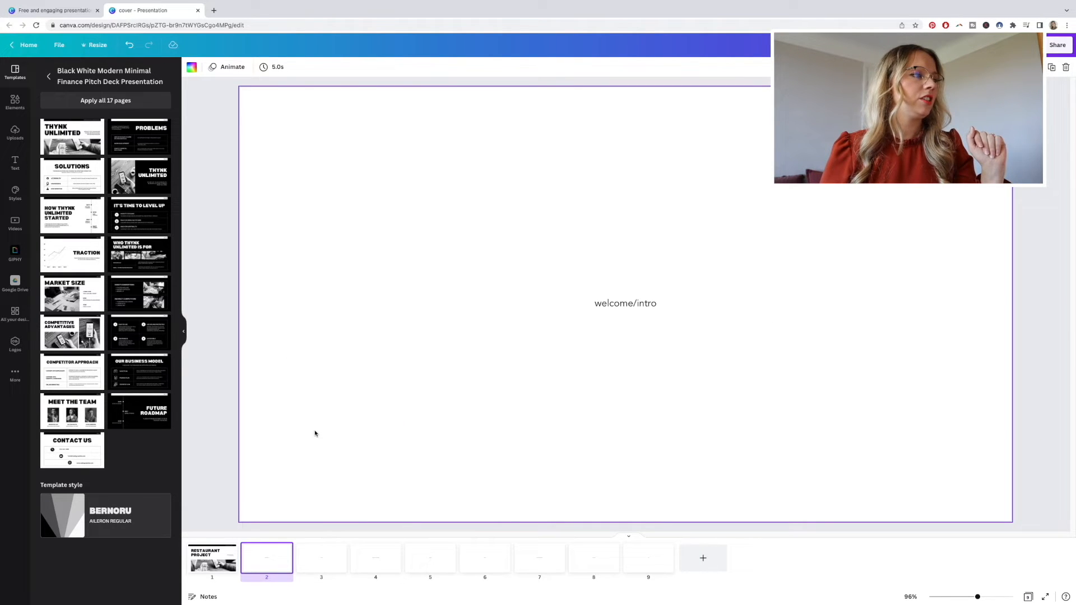
click(201, 557)
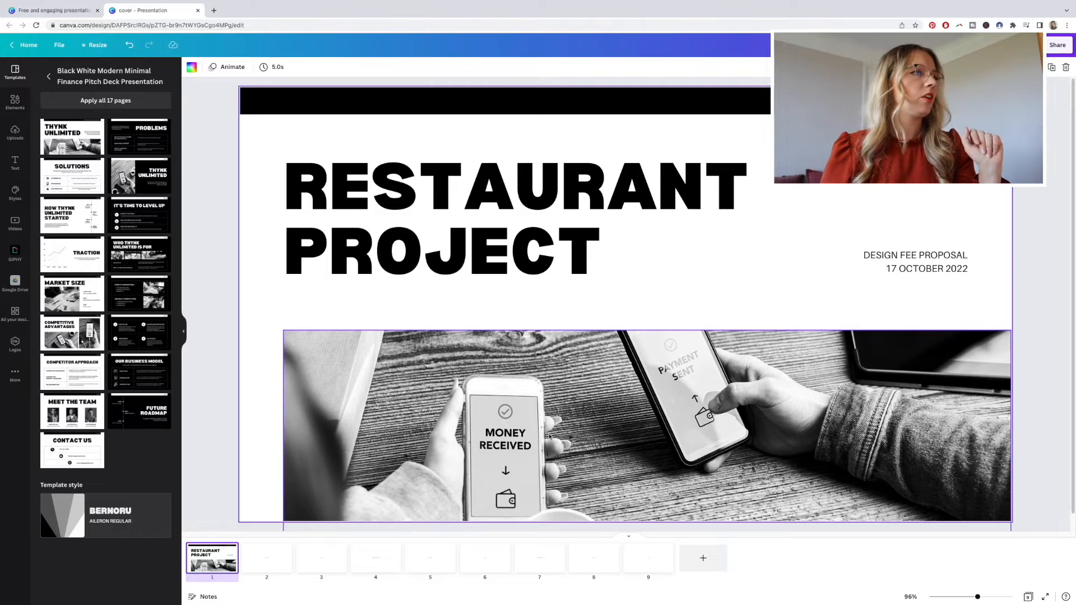
- Add the template page with the tall phone photo and "THYNK UNLIMITED" title, and place it directly after the cover as page 2
click(549, 436)
right_click(282, 553)
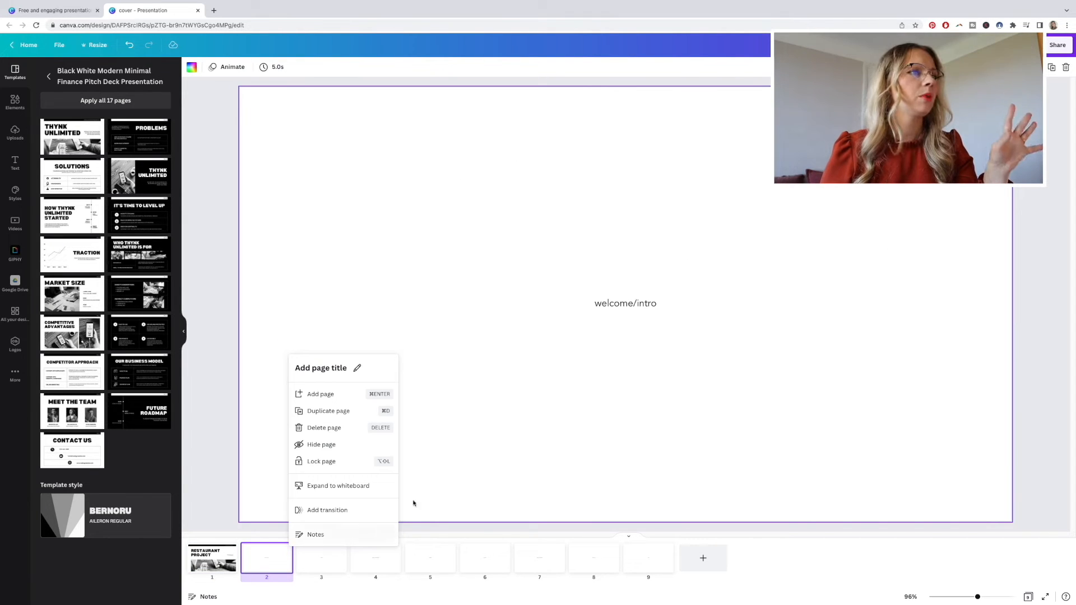
click(658, 339)
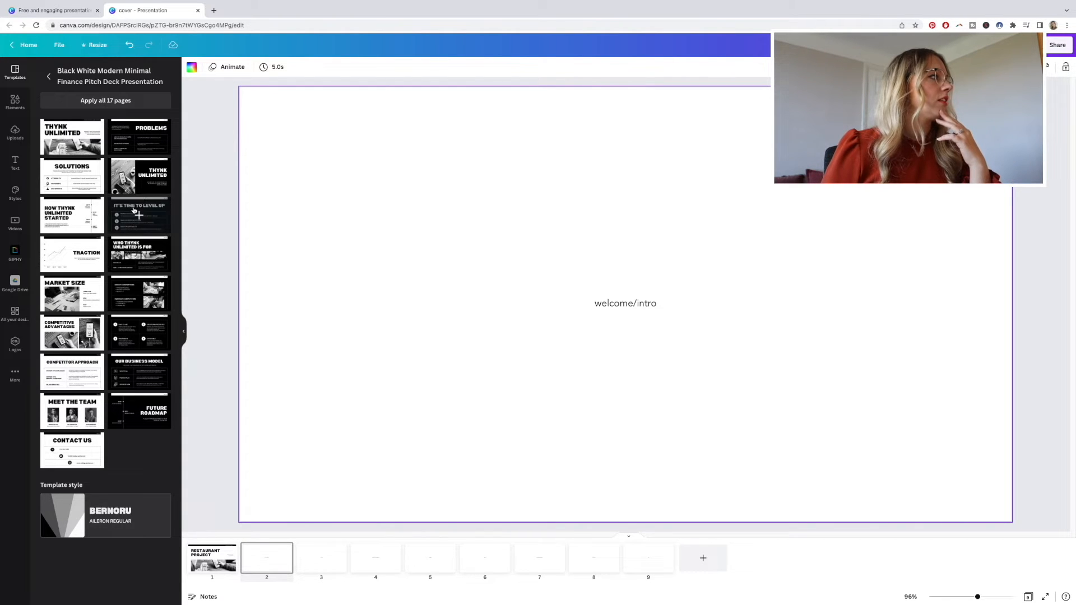
click(139, 176)
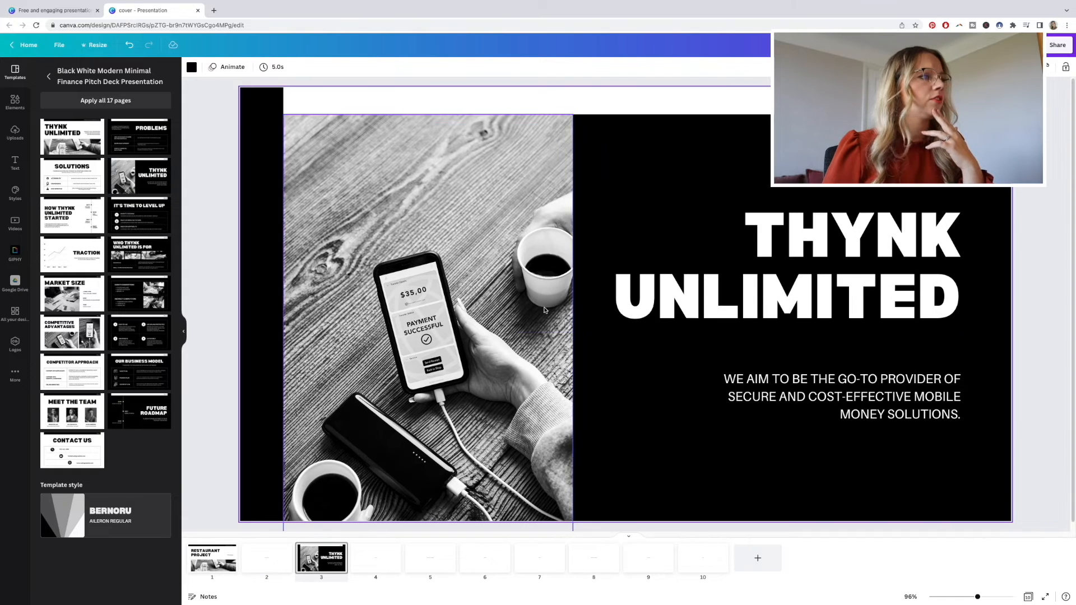
drag(319, 553, 267, 557)
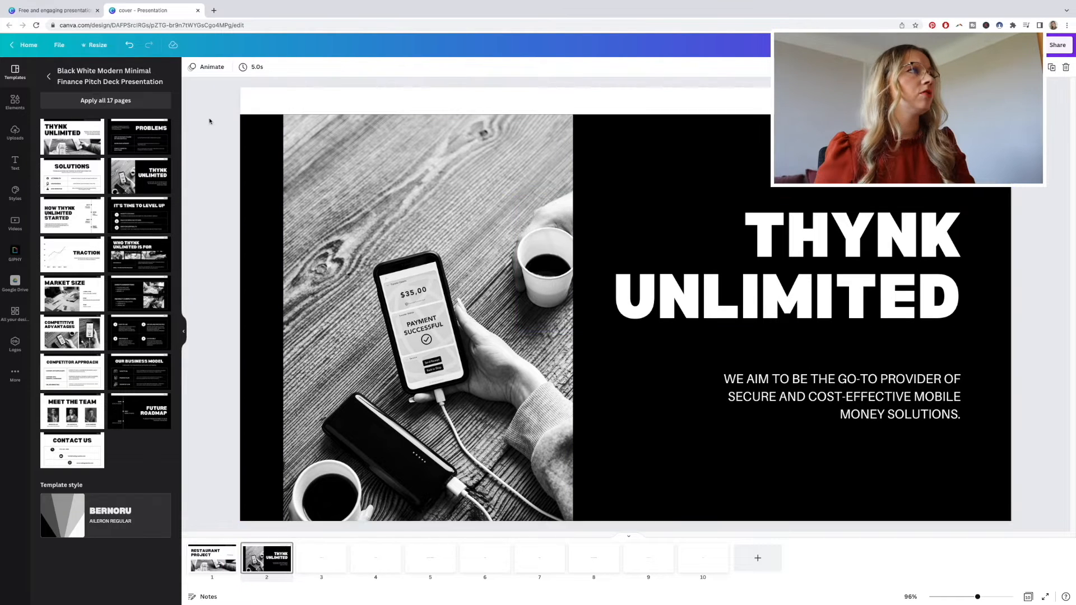
- Shift the "THYNK UNLIMITED" title on page 2 slightly up and right, and replace its text with "WELCOME"
click(908, 270)
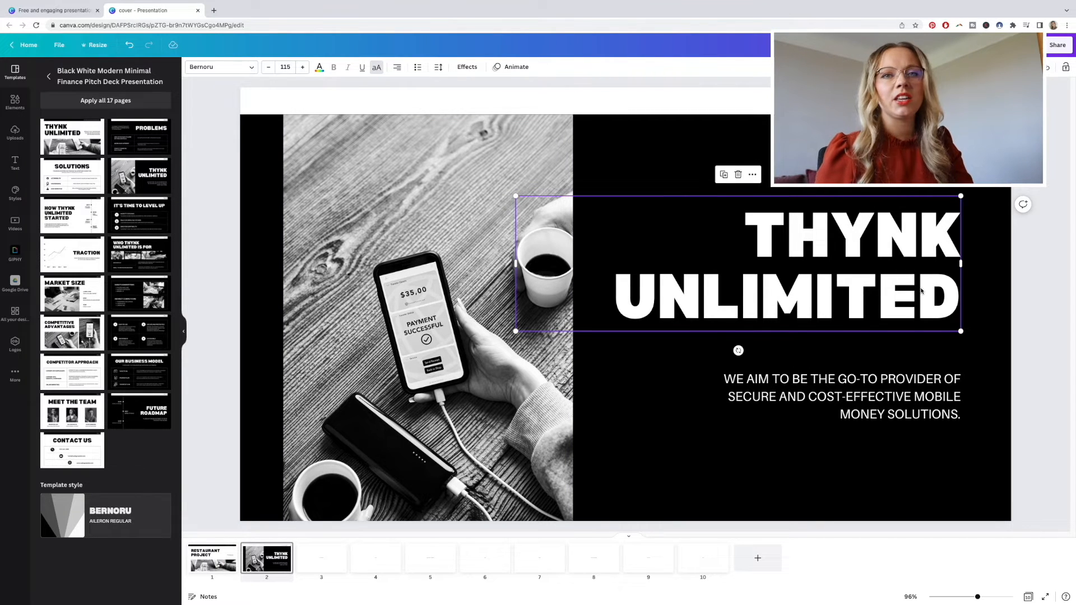
drag(739, 231, 746, 207)
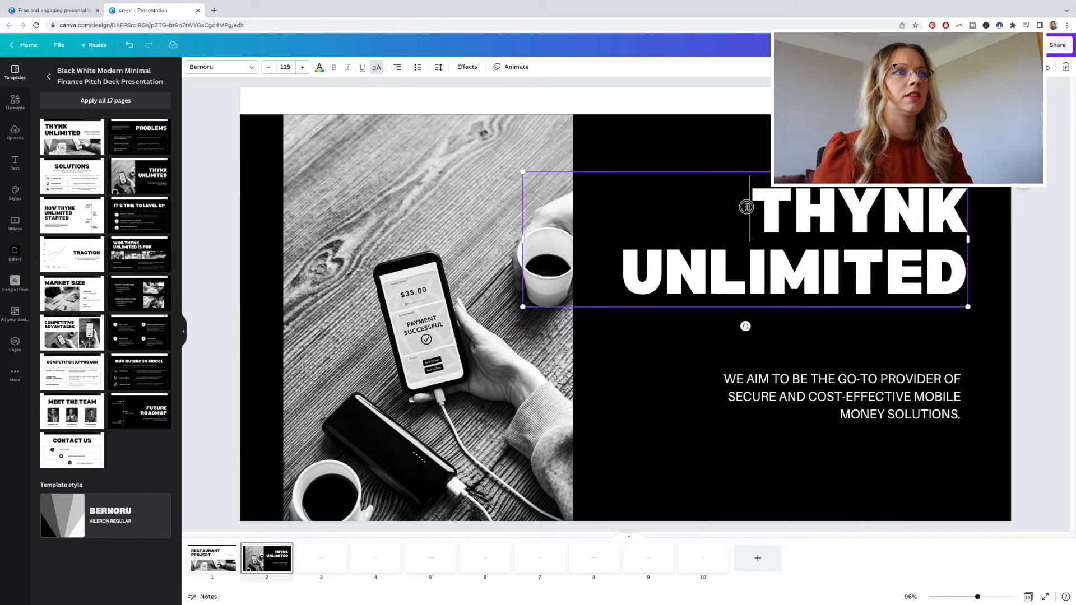
key(ctrl+a)
text(WELCO)
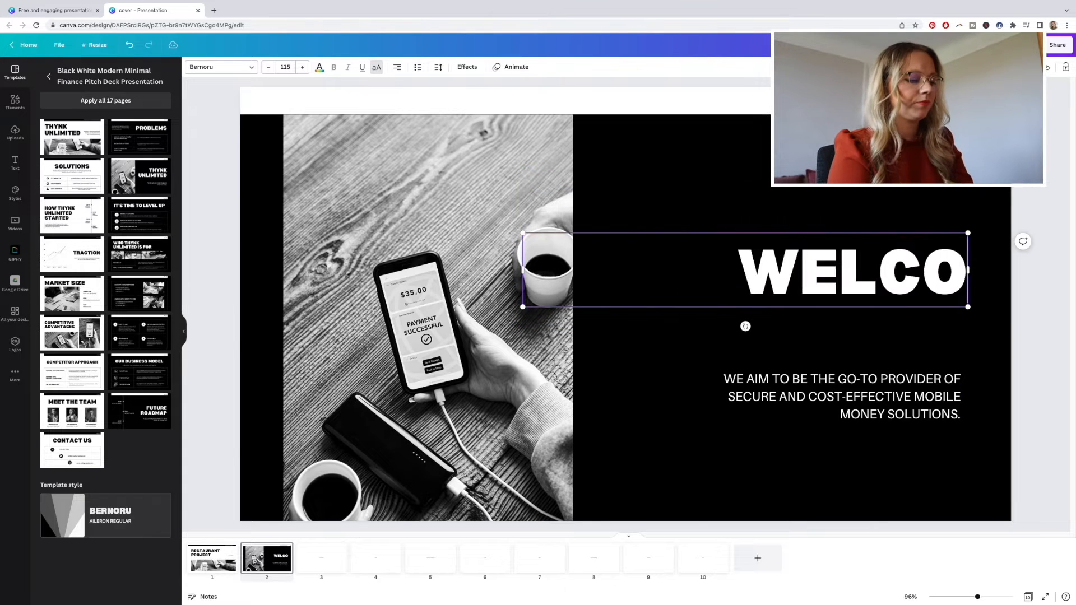
text(ME)
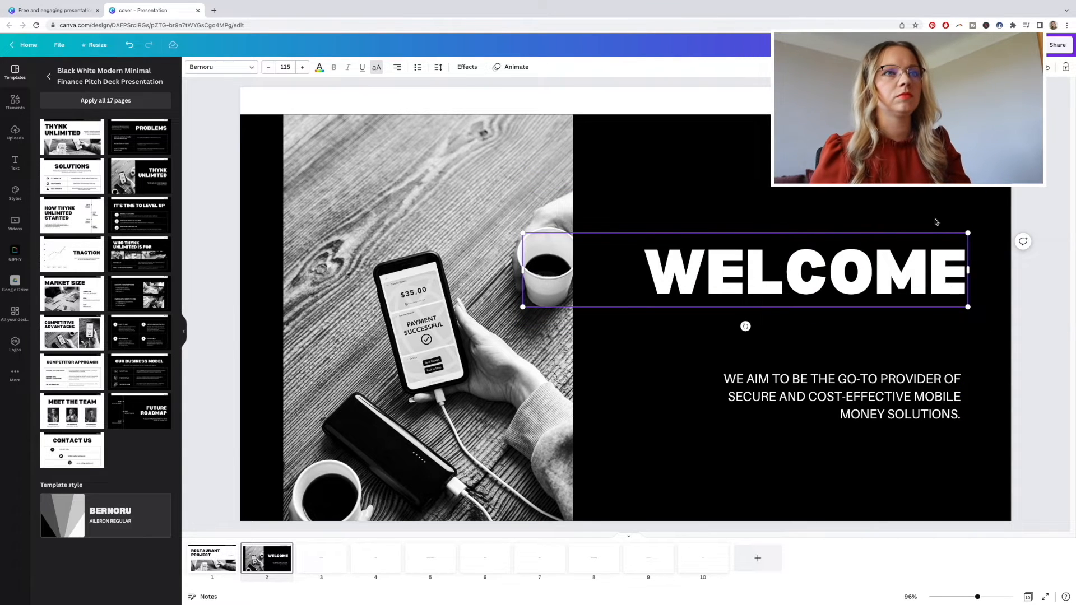
- Raise the "WELCOME" title and place the description text directly beneath it, widened to match the title
click(939, 218)
drag(947, 287, 947, 224)
drag(941, 393, 882, 240)
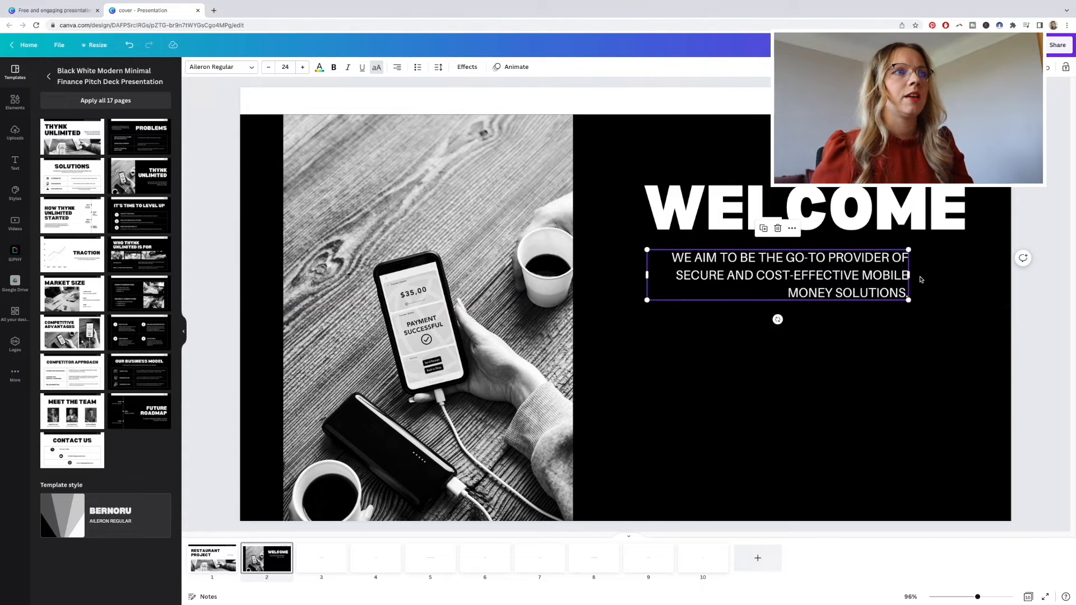
drag(908, 275, 971, 275)
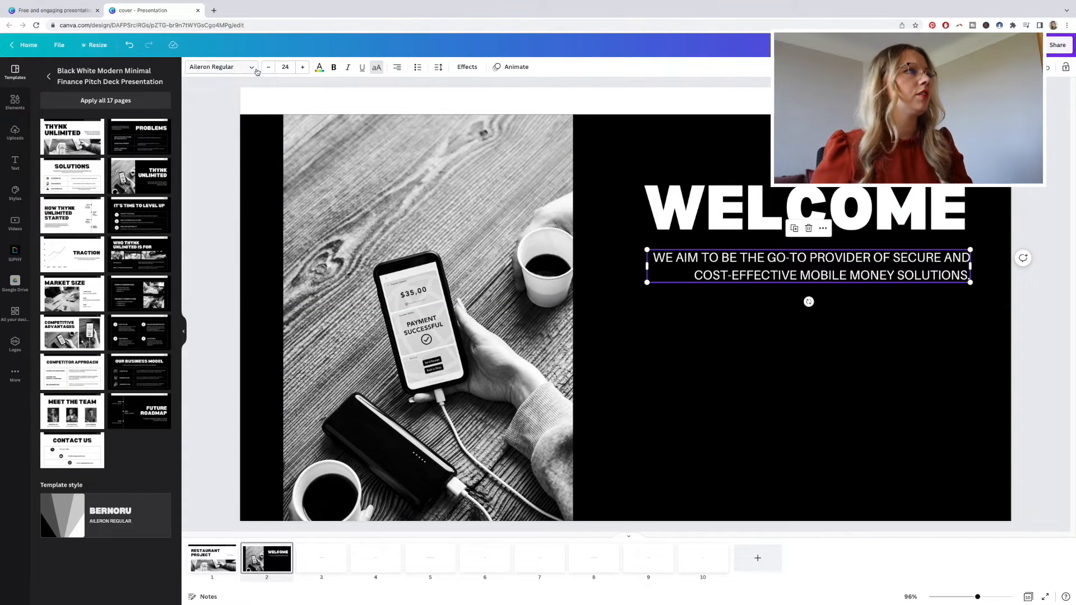
- Set the description text's font size to 15 and its alignment to justified
click(268, 66)
click(289, 67)
text(16)
key(Return)
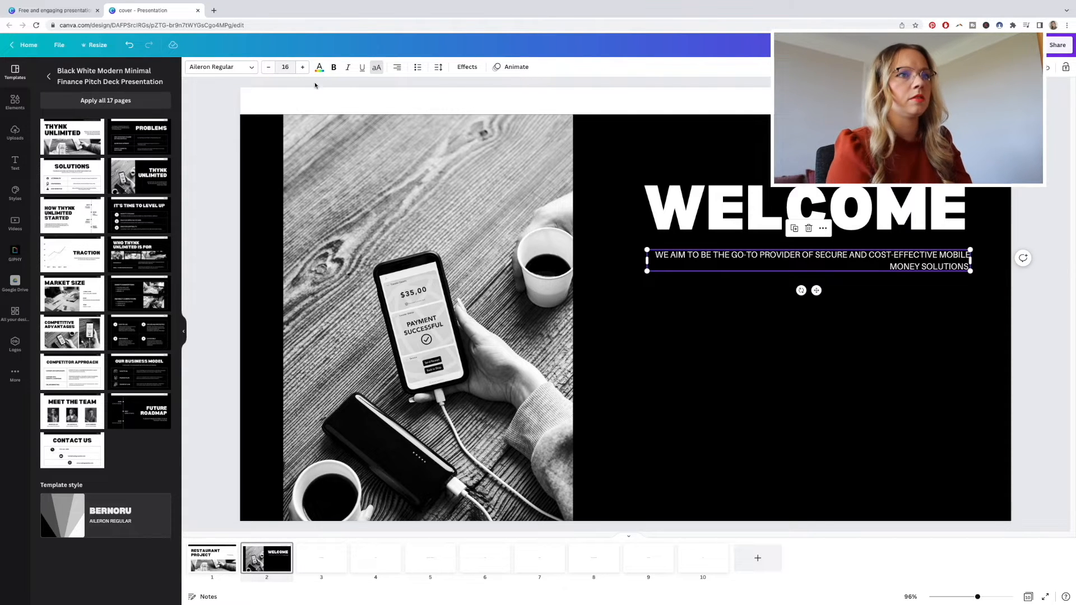
click(286, 66)
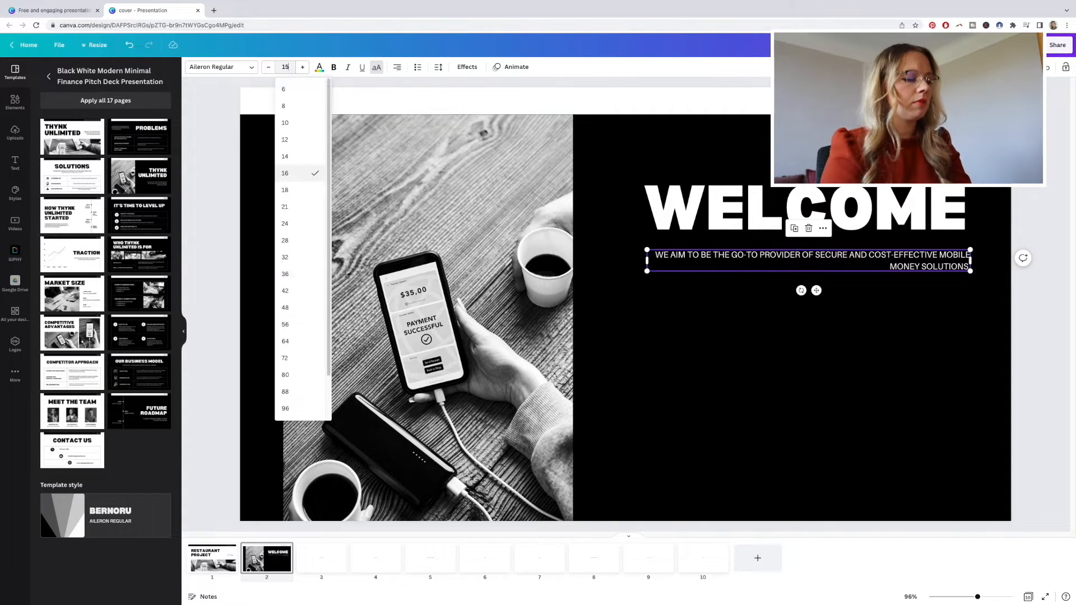
key(Return)
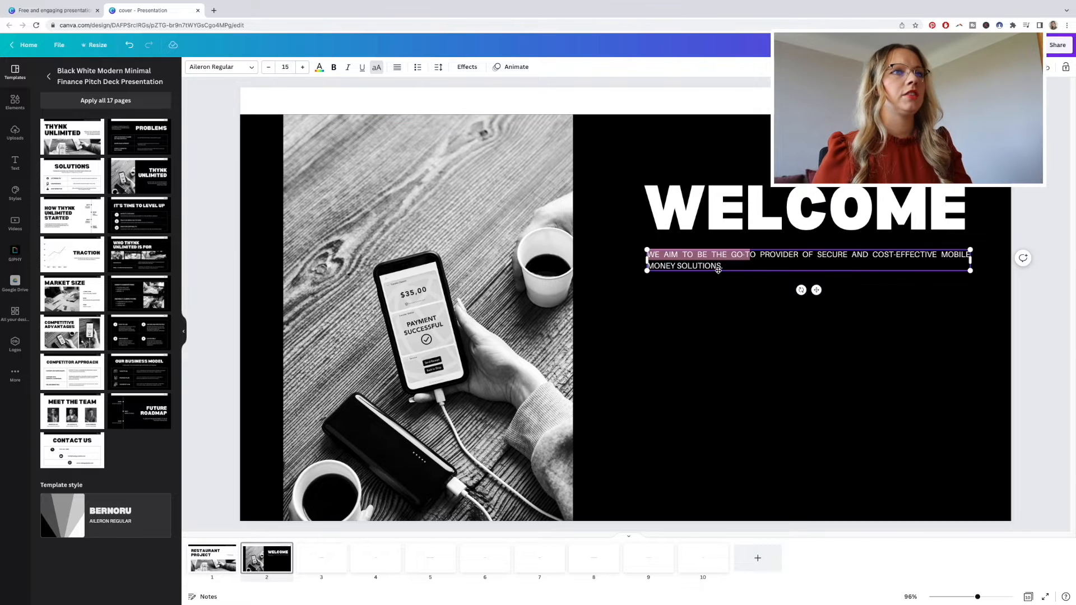
click(721, 269)
drag(727, 267, 644, 248)
click(734, 264)
drag(728, 267, 651, 254)
click(650, 254)
triple_click(650, 254)
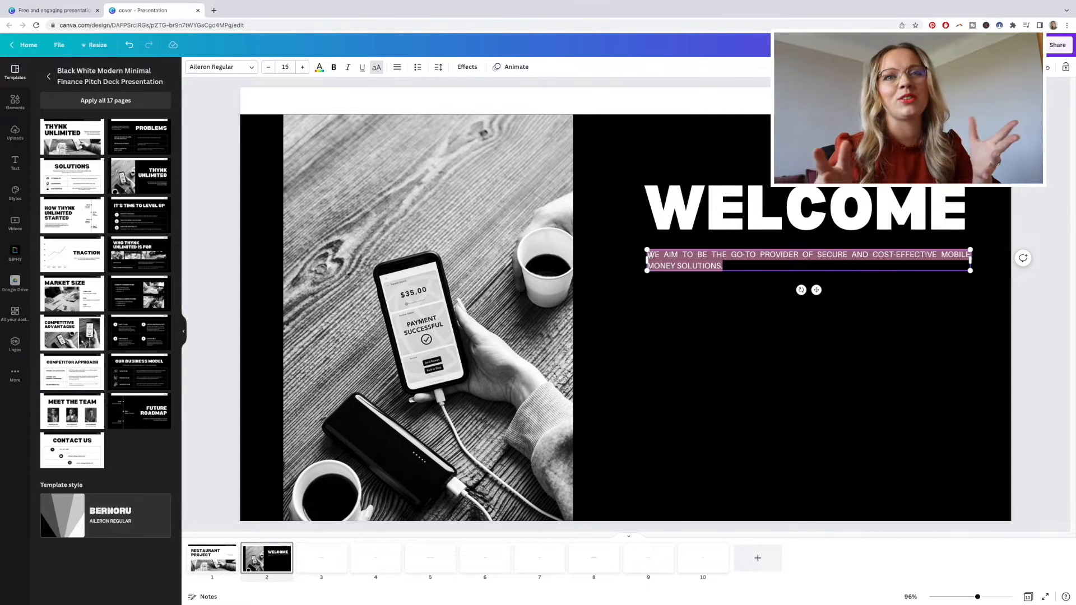
click(807, 322)
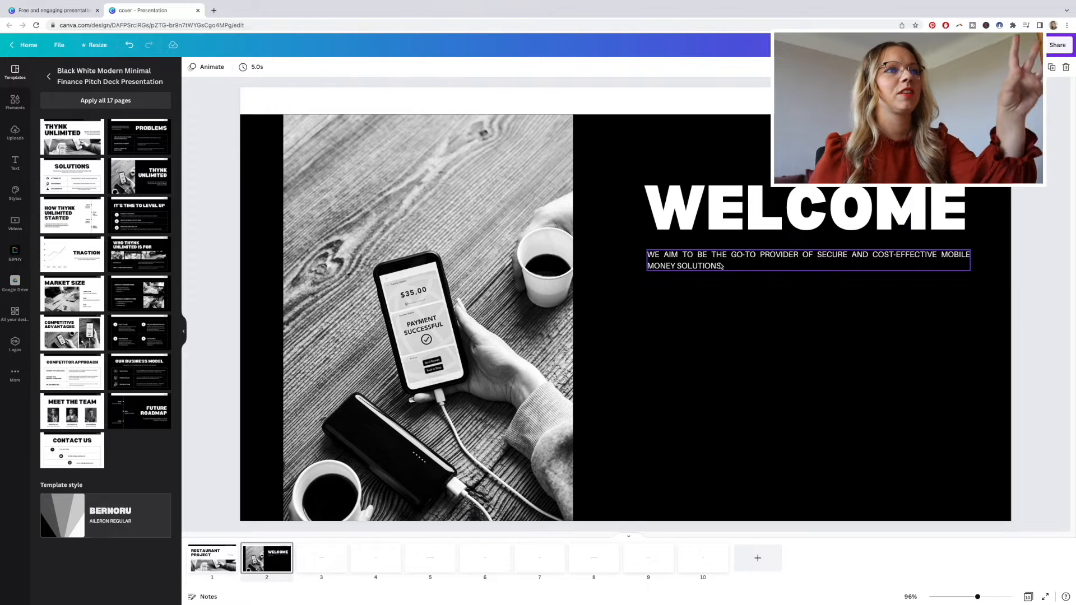
- Delete the plain "welcome/intro" and "contents" placeholder pages after the welcome page
click(319, 560)
click(339, 550)
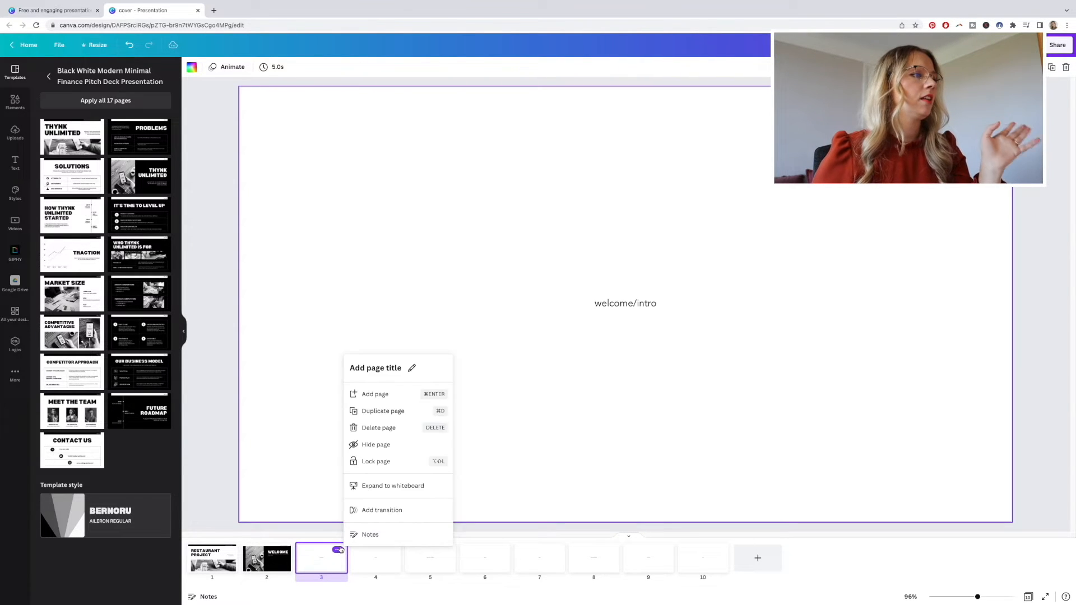
click(386, 430)
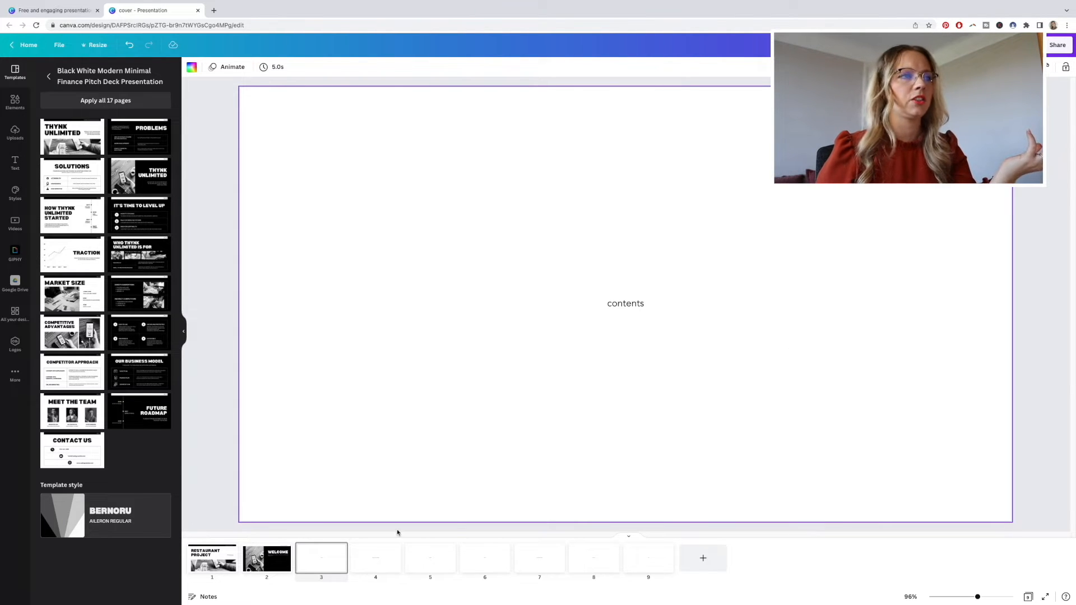
click(338, 550)
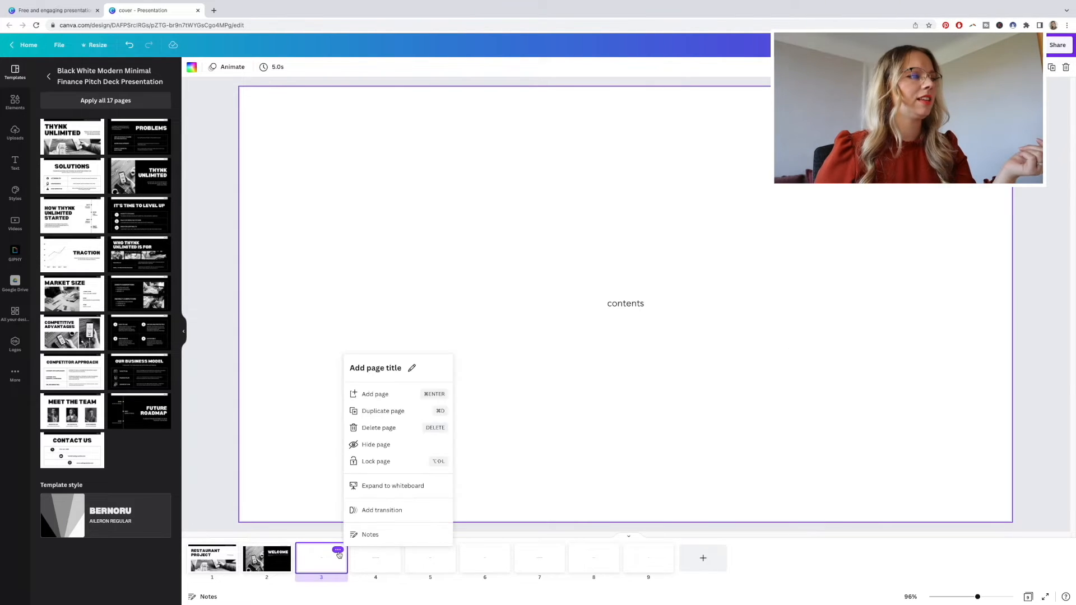
click(390, 429)
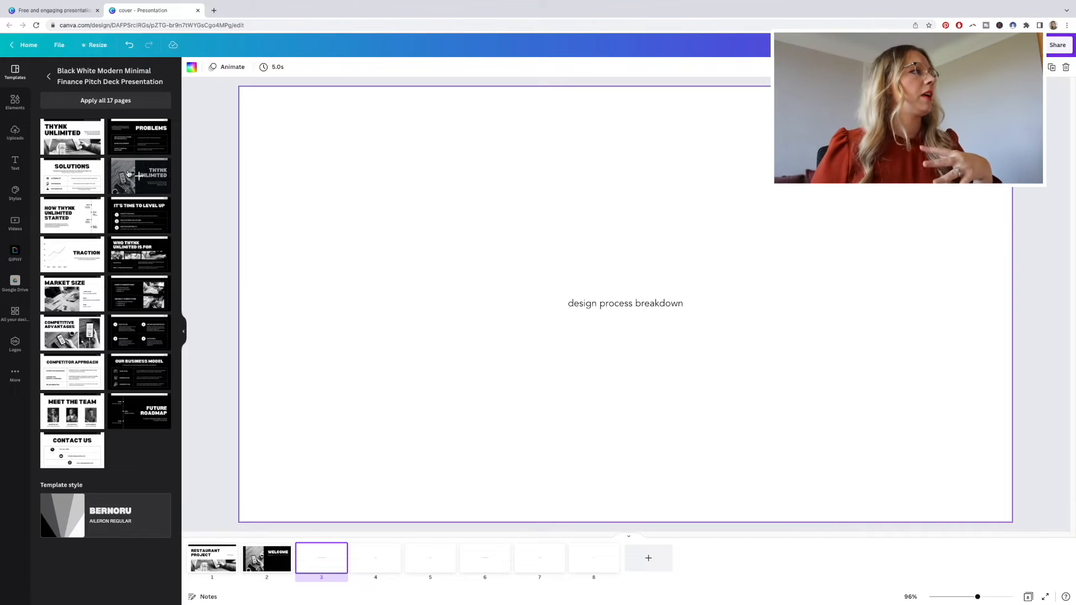
- Add the black template page with four numbered boxes after "design process breakdown" and change box 1's heading to "CONCEPT DEVELOPMENT"
click(135, 341)
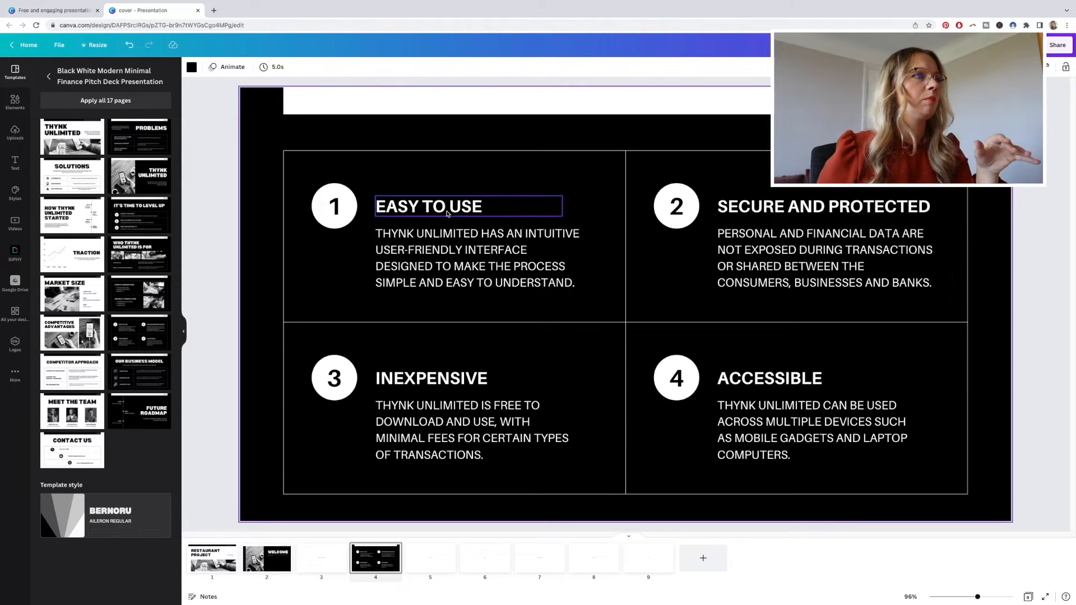
double_click(481, 201)
text(CON)
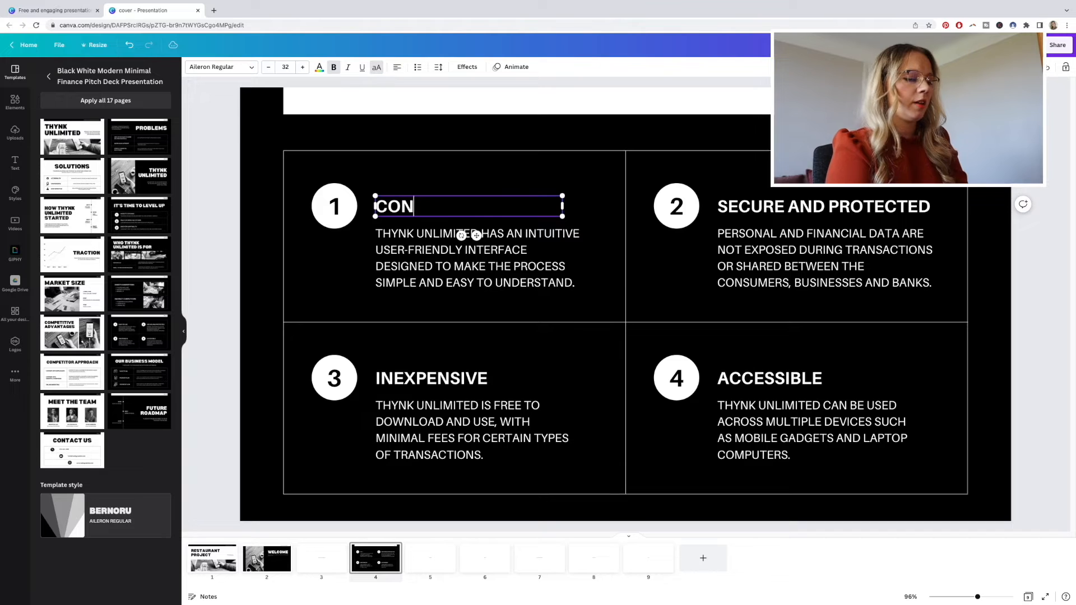
text(CEPT DEC)
key(BackSpace)
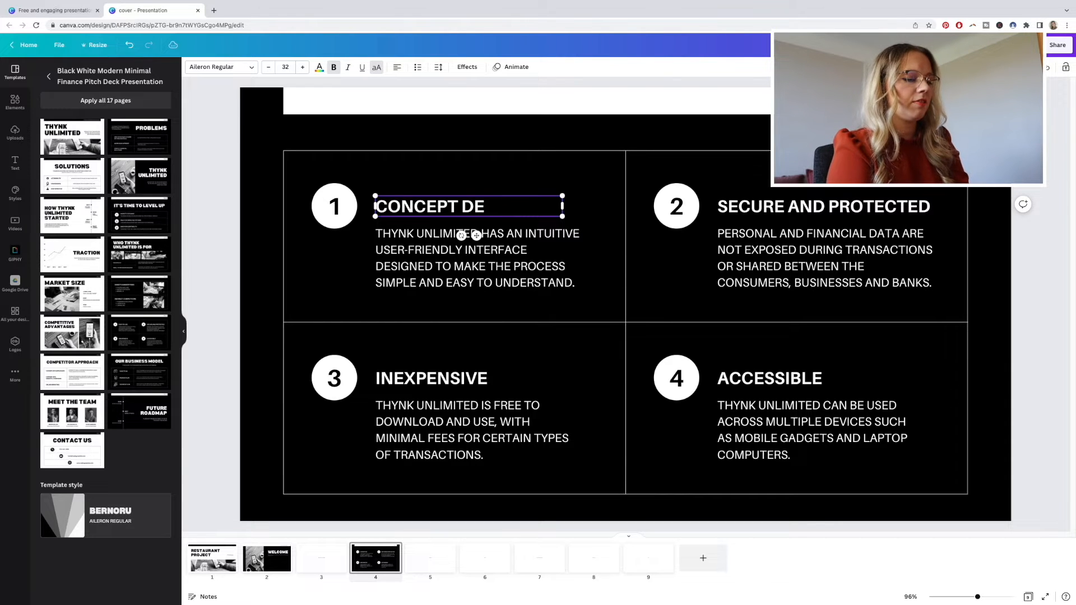
text(VELOPMENT)
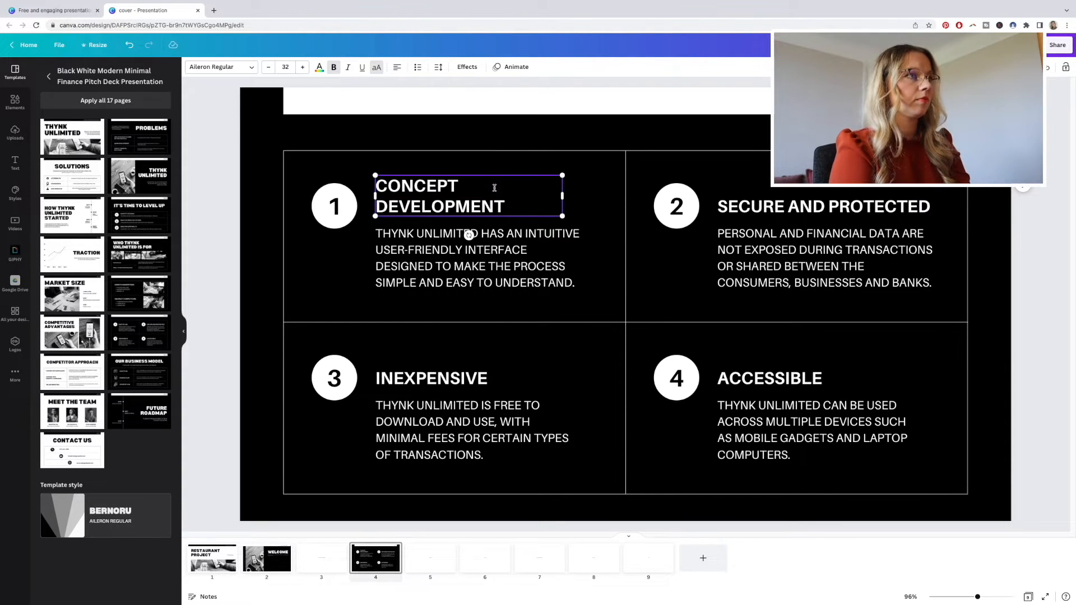
- Try out "REVIEW PROCESS" as the heading of box 2
click(841, 206)
click(840, 207)
click(940, 207)
key(ctrl+a)
text(RE)
key(BackSpace)
text(EVIEW)
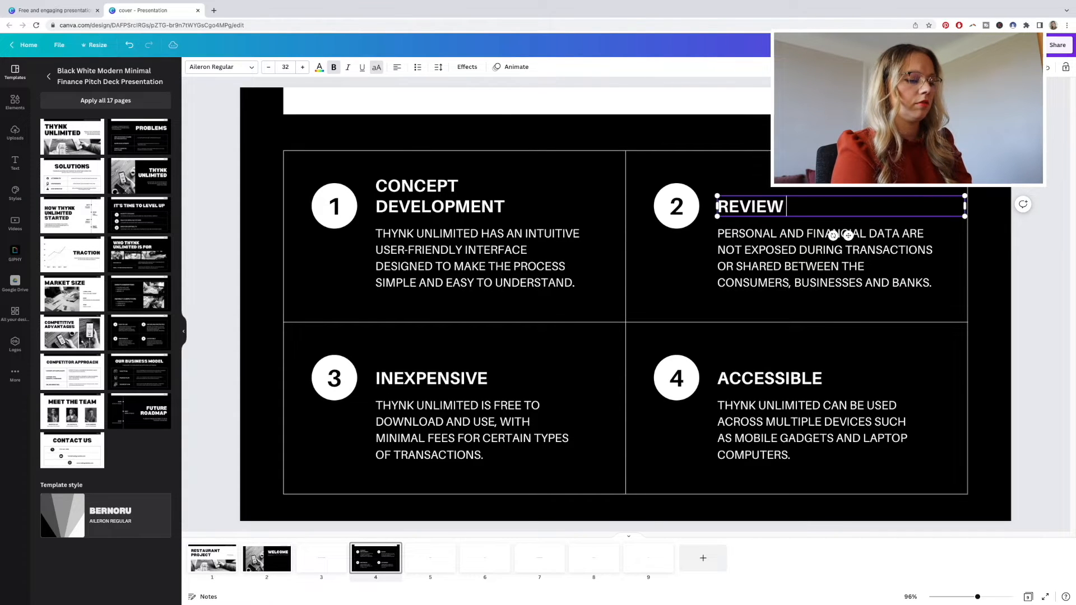
text( PROCESS)
- Replace the heading of box 2 with "DESIGN DETAIL"
double_click(876, 207)
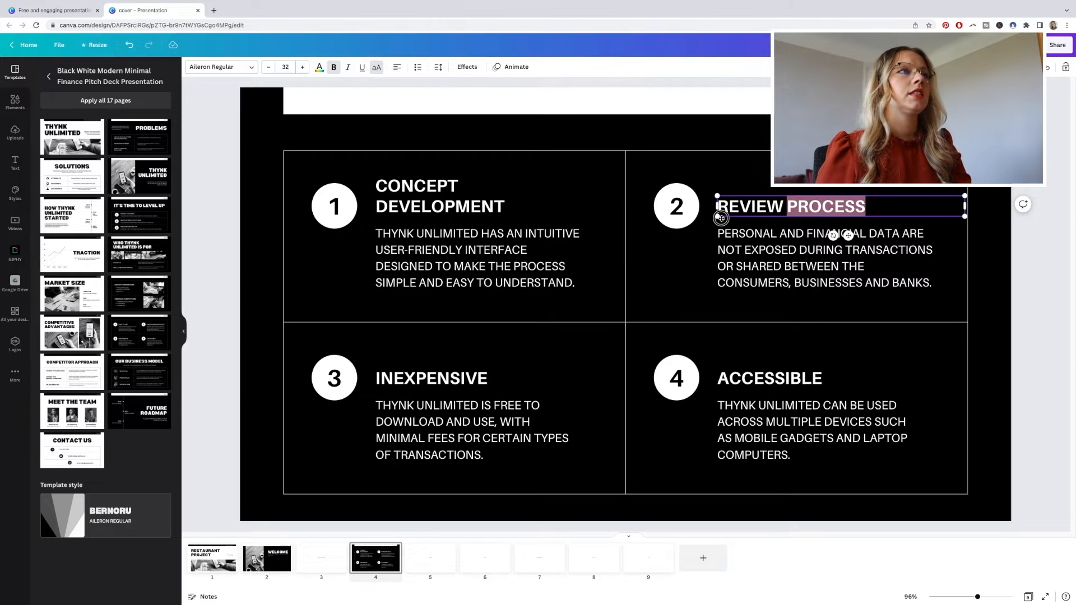
key(ctrl+a)
text(DES)
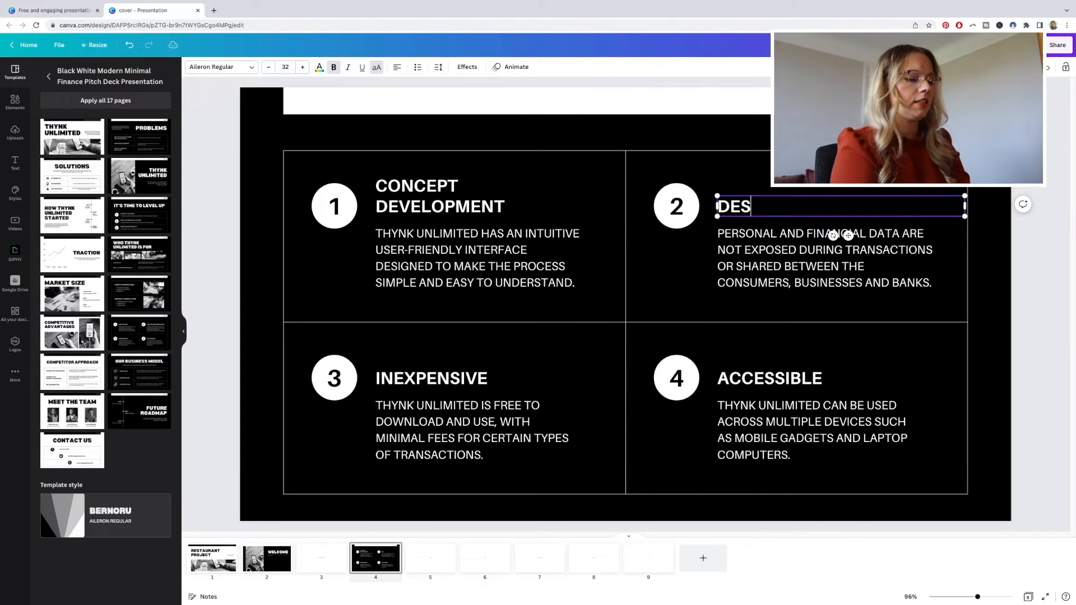
text(IGN DETAI)
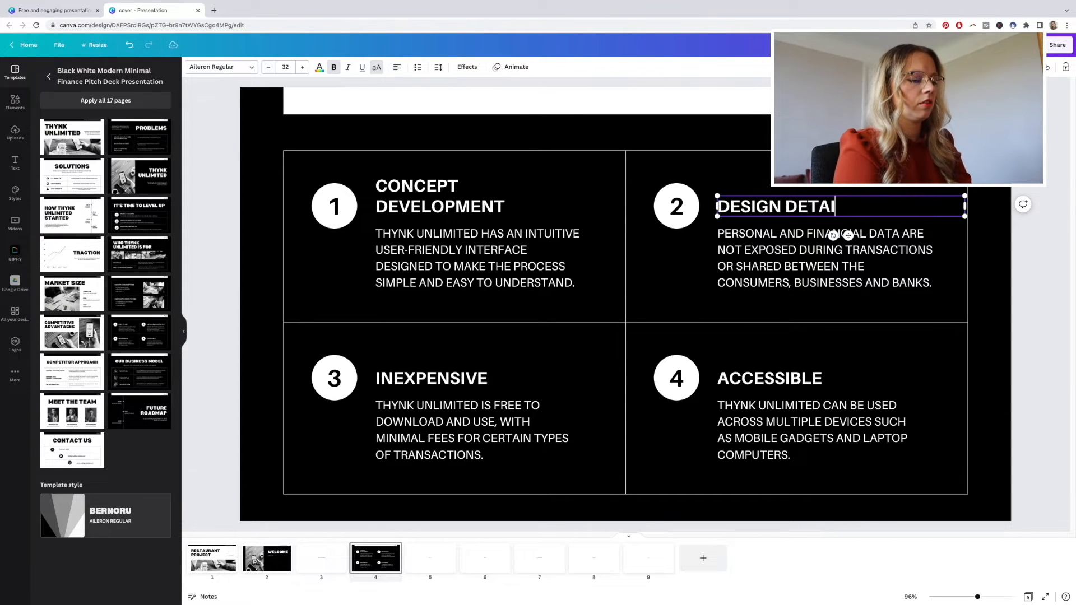
text(L)
- Change the heading of box 3 to "COST PLAN" and the heading of box 4 to "PROCUREMENT & ON SITE"
double_click(432, 378)
text(COST PLA)
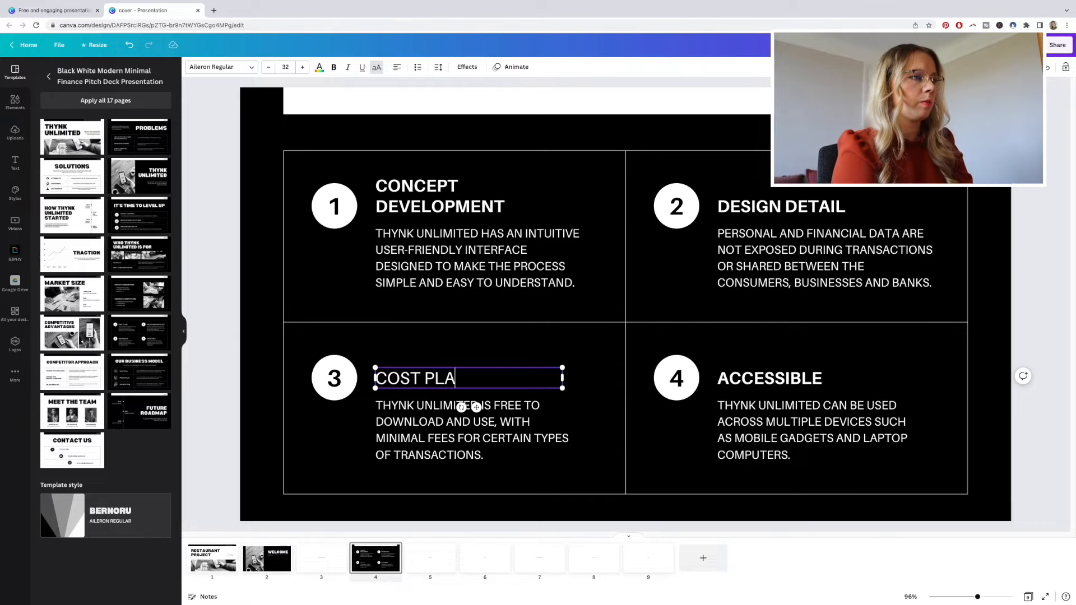
text(N)
double_click(863, 383)
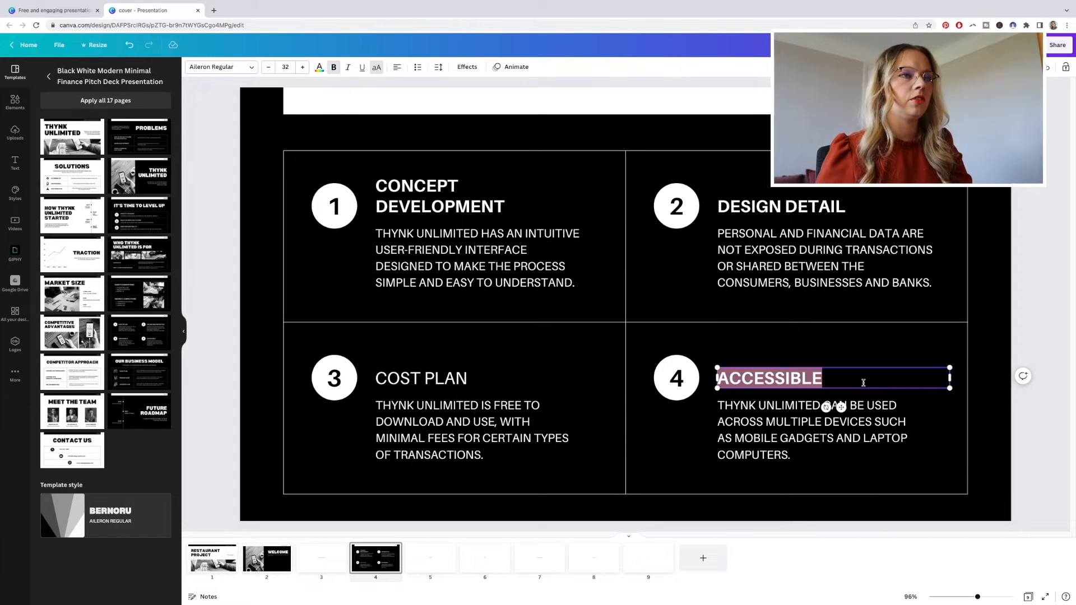
text(PROCUREMENT)
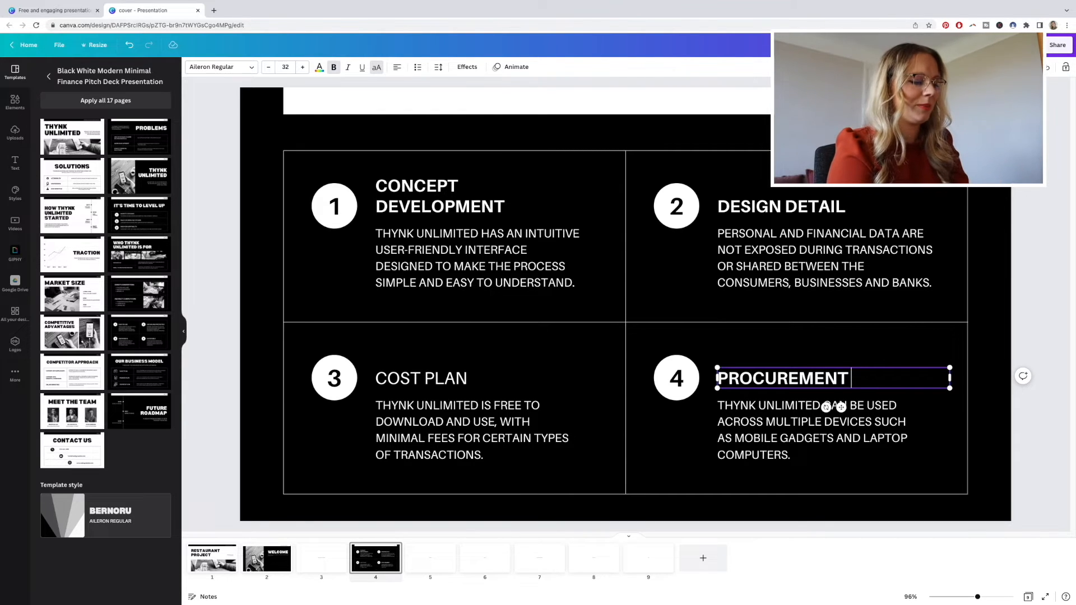
text(& ON SITE)
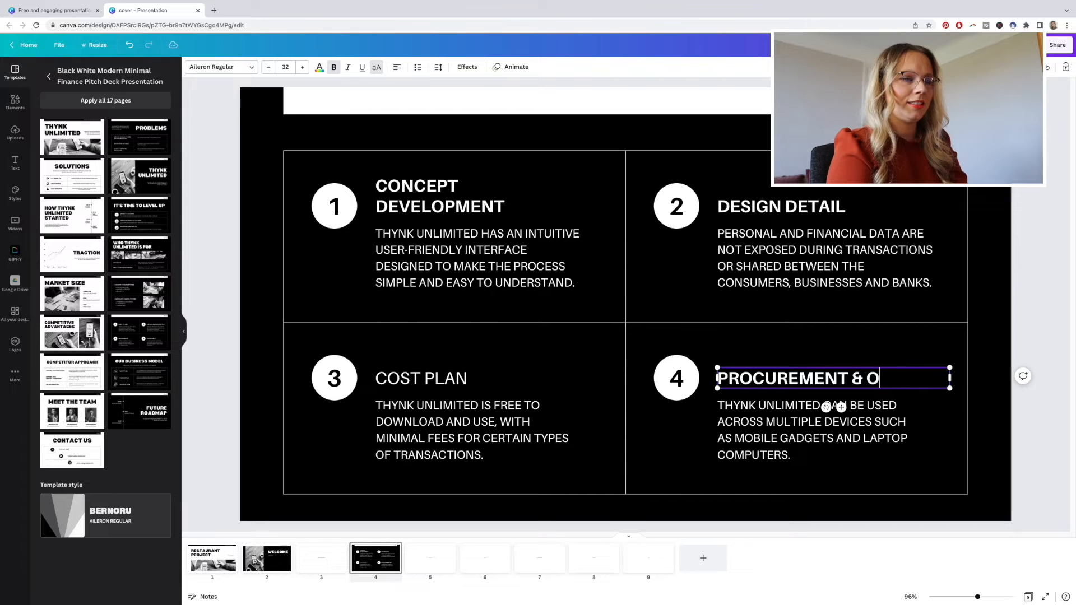
- Delete the plain "design process breakdown" placeholder page and return to the four-box process page
click(818, 455)
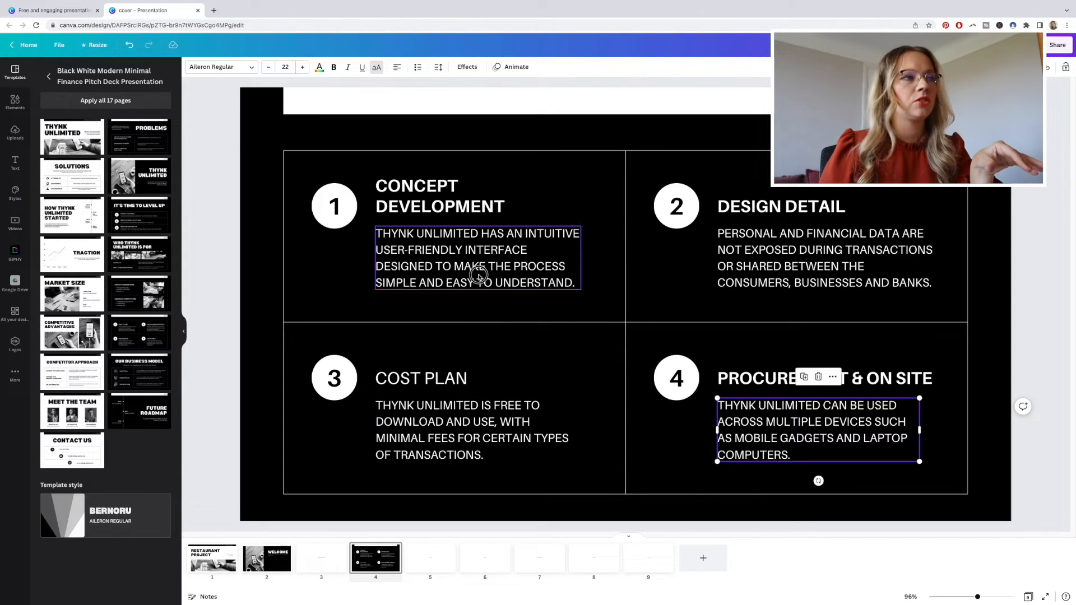
double_click(474, 276)
click(446, 552)
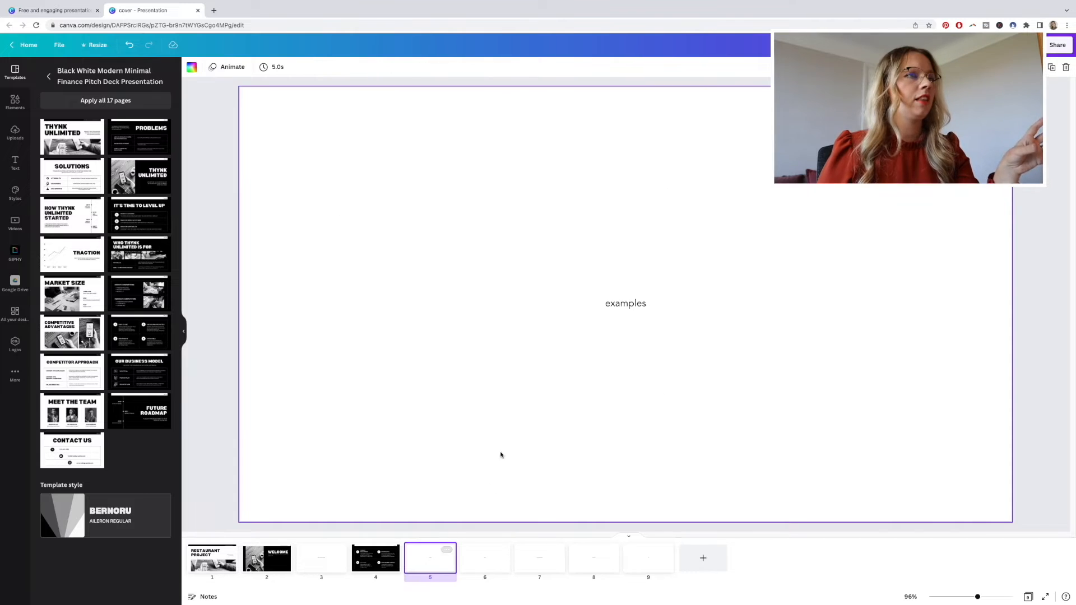
click(375, 563)
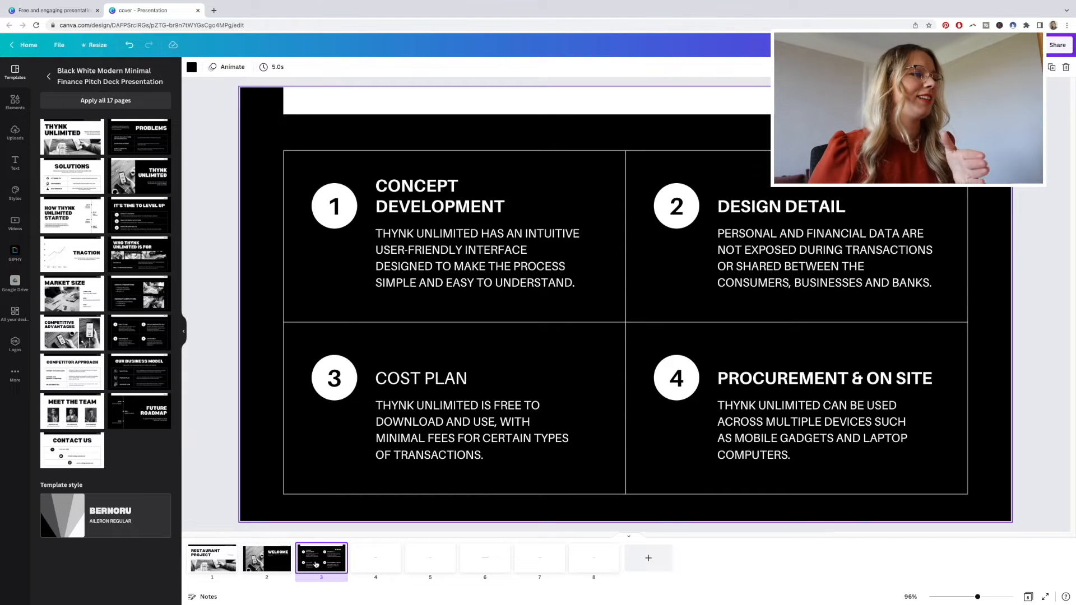
click(328, 208)
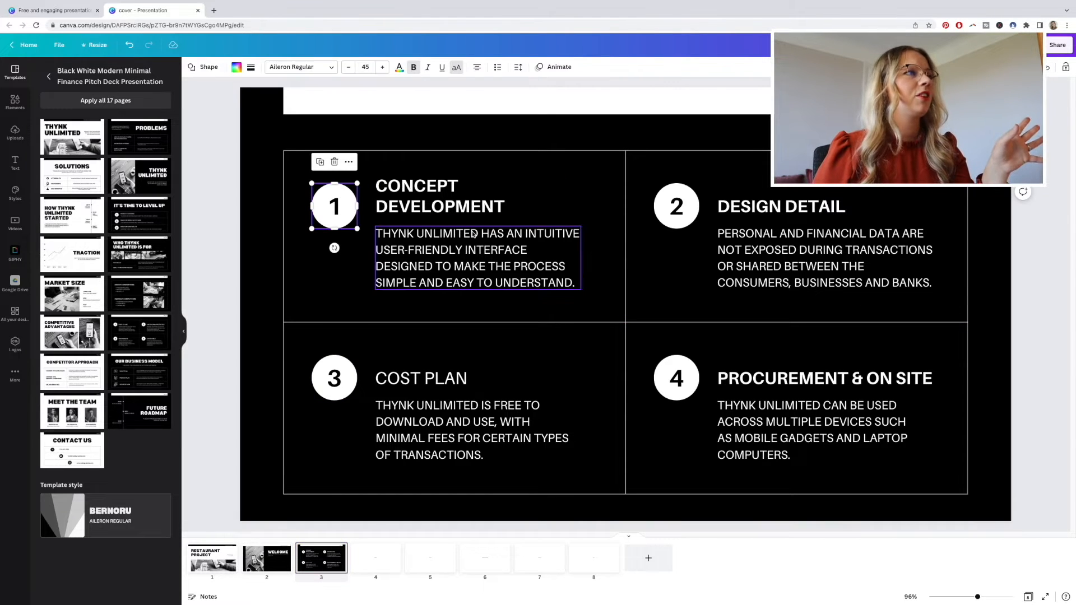
- Add the "Competitor Approach" template page after the four-box process page and open it
click(459, 258)
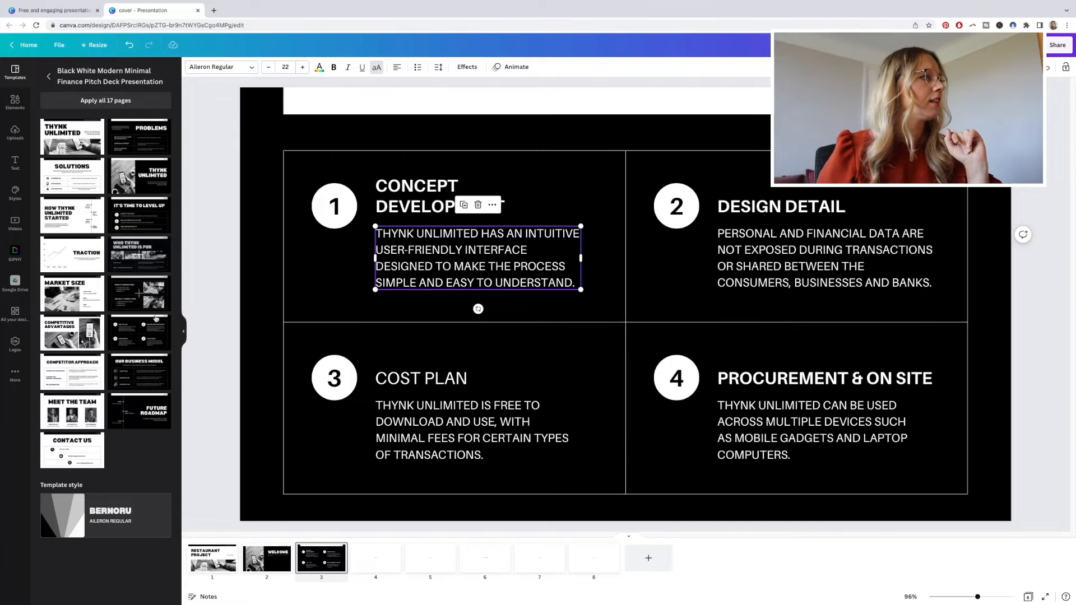
click(84, 377)
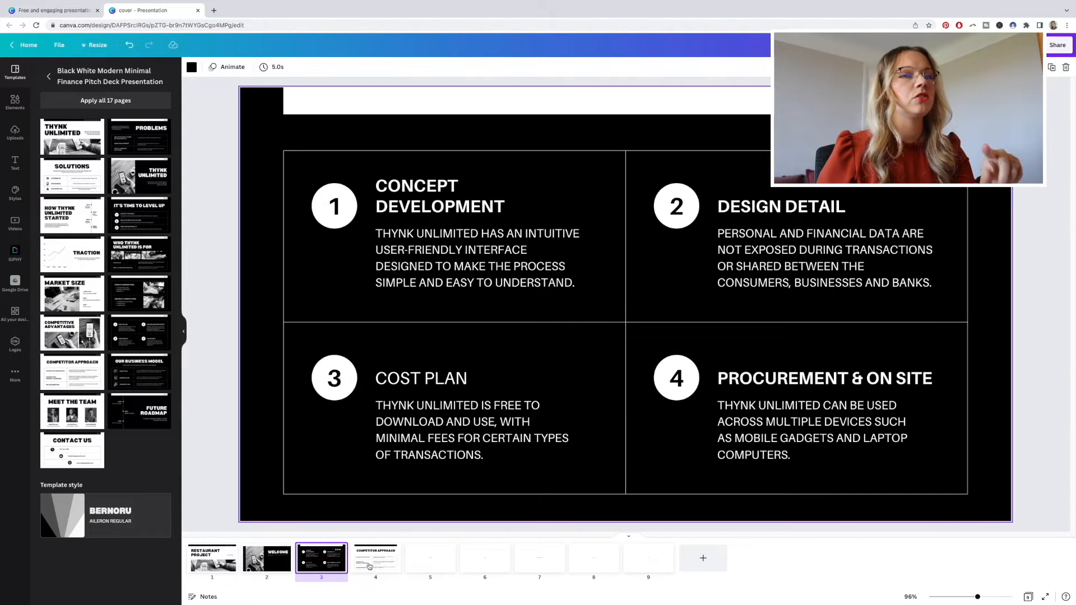
click(387, 566)
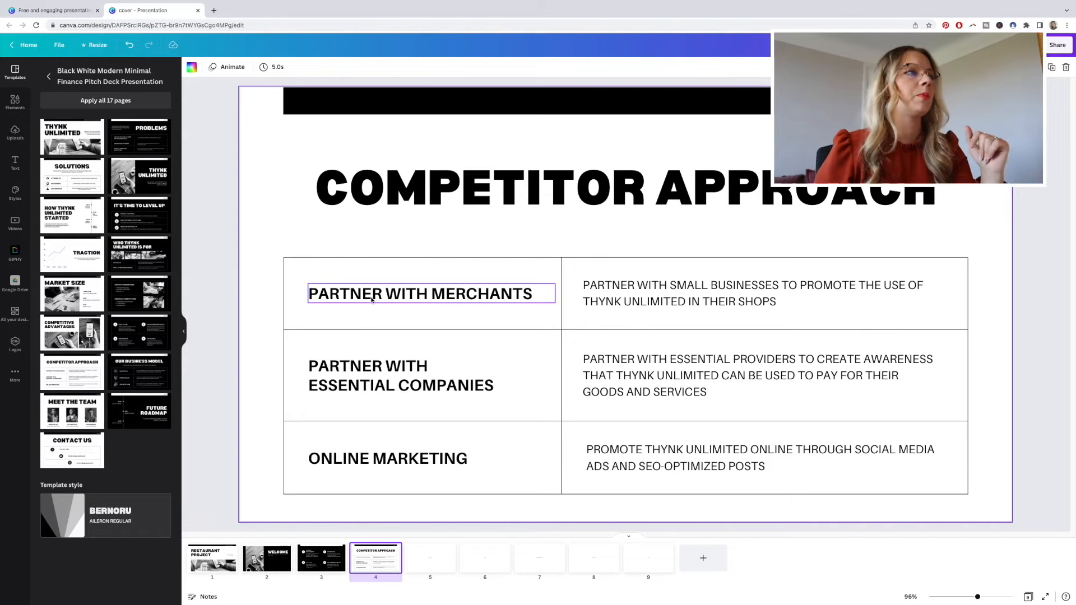
- Change the font of the "COMPETITOR APPROACH" title to Avenir LT Std 95 Black
click(413, 208)
click(428, 178)
click(465, 184)
click(429, 237)
click(446, 199)
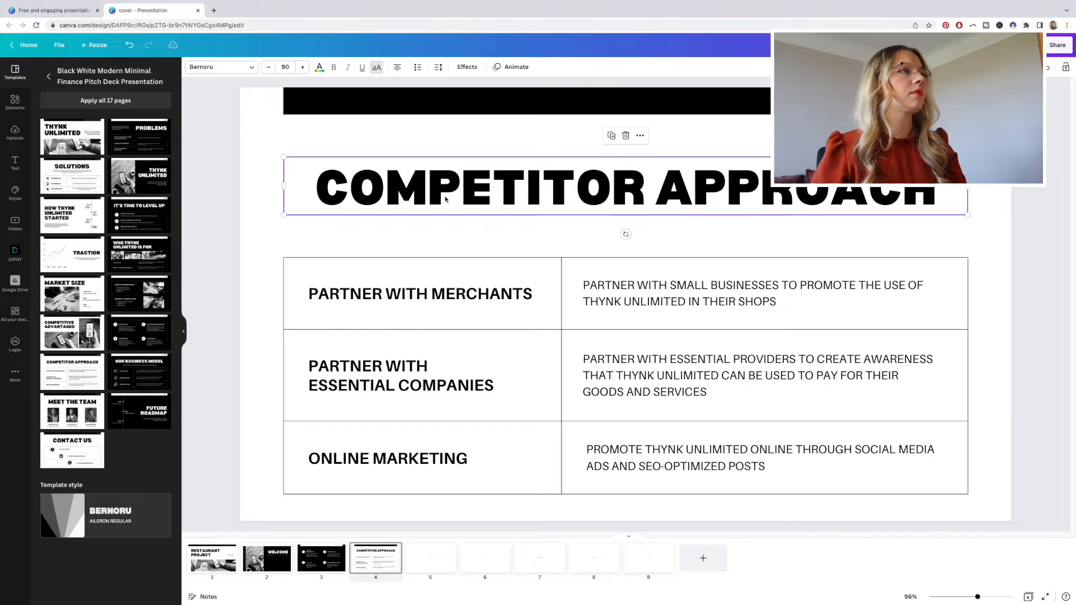
click(224, 67)
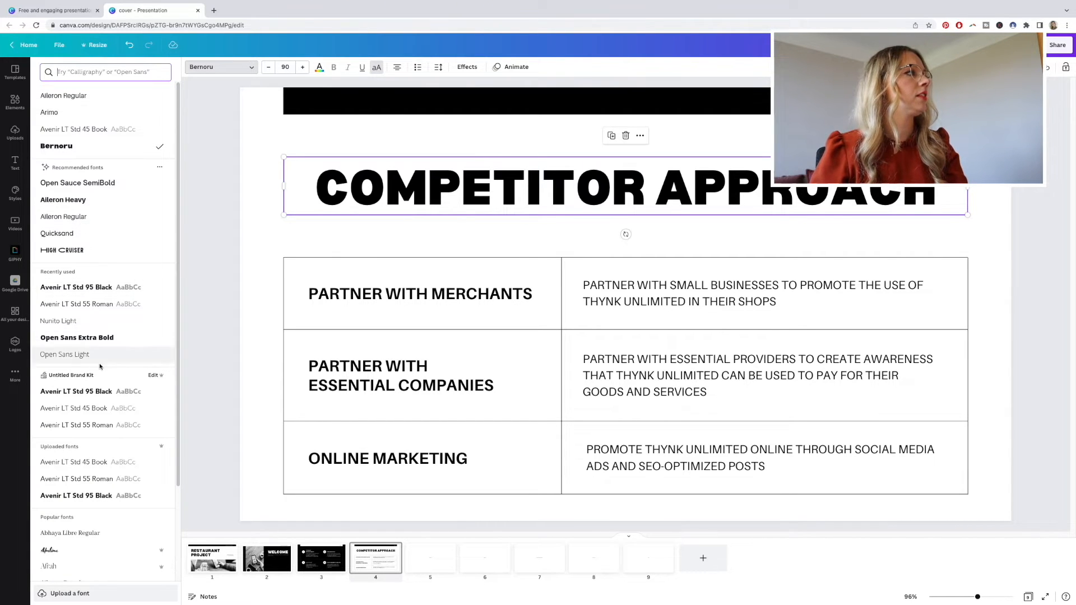
click(90, 391)
double_click(929, 196)
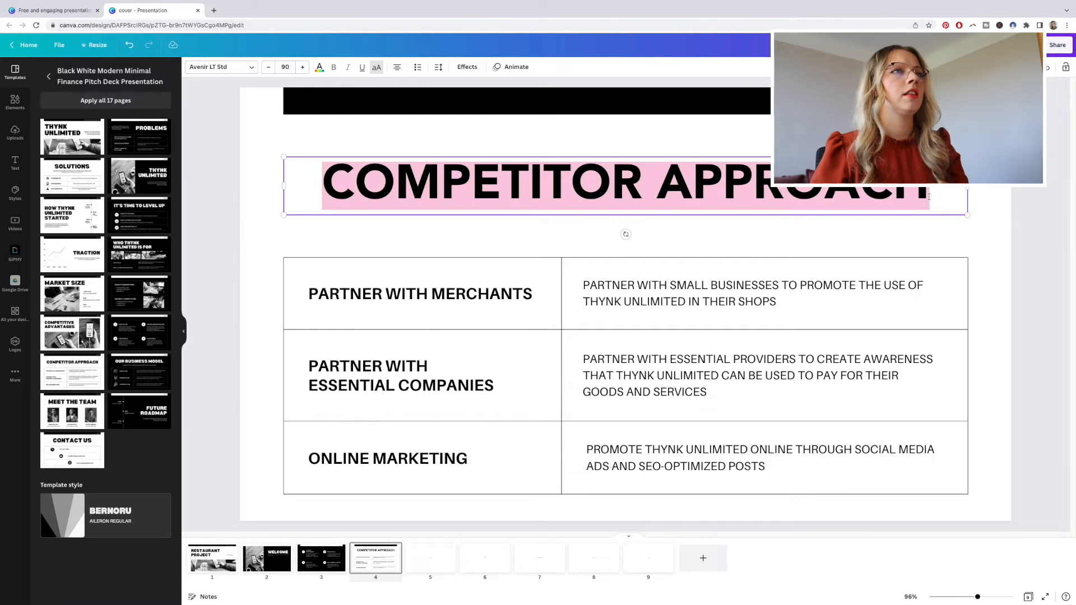
click(897, 101)
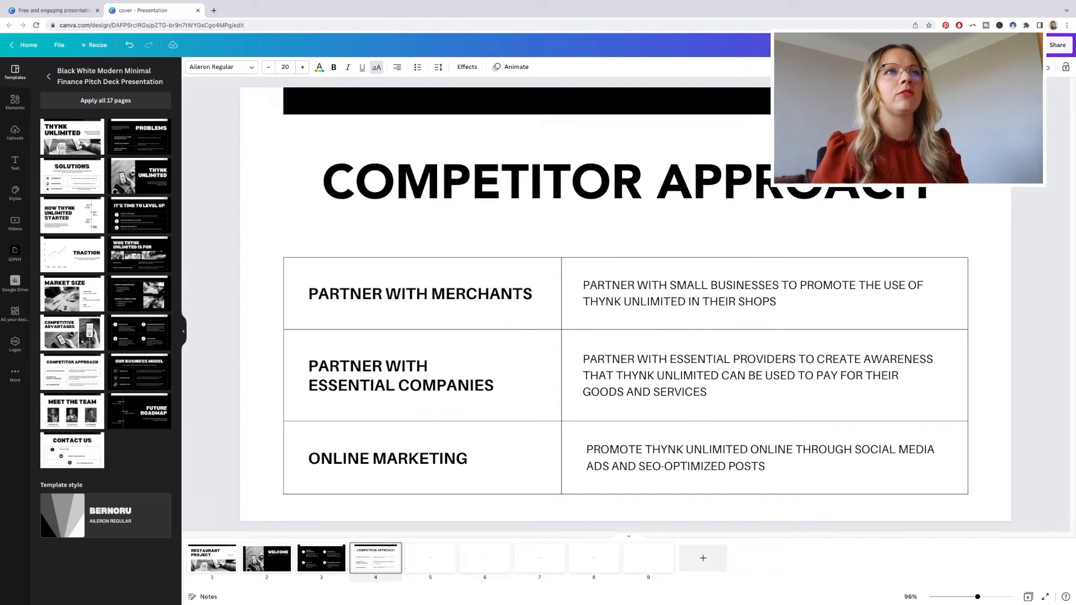
- Replace the page title with "CONCEPT DEVELOPMENT"
click(727, 197)
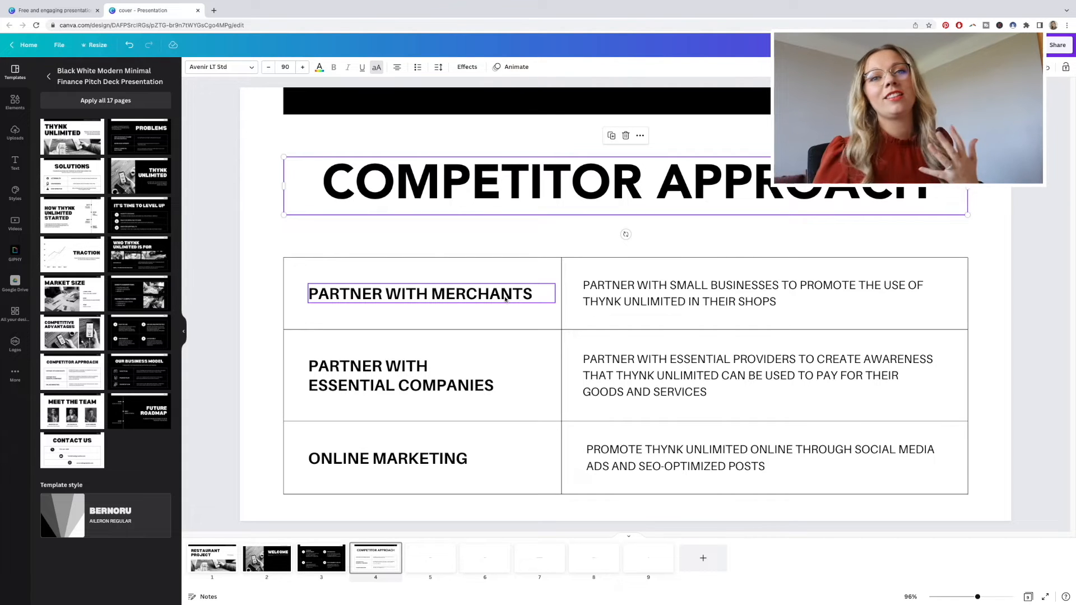
drag(324, 182, 938, 191)
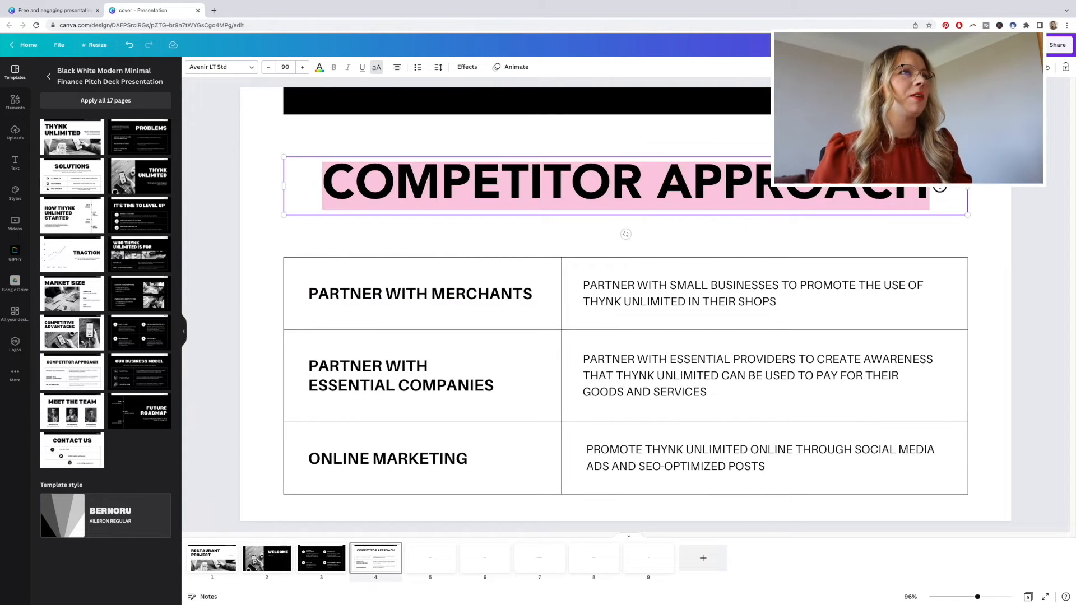
text(CONC)
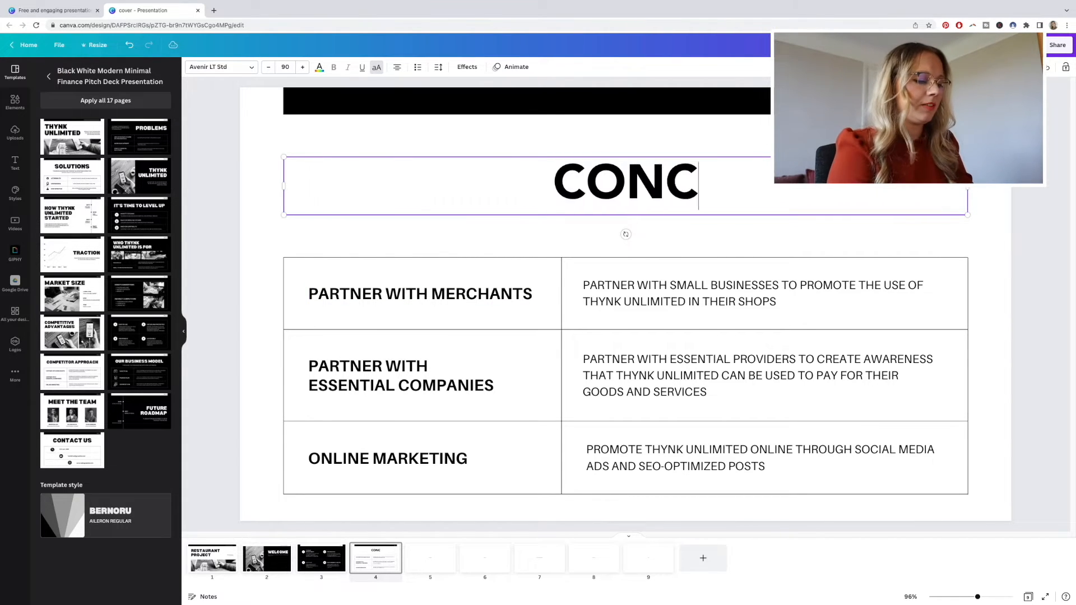
text(EPT DEVELOPMENT)
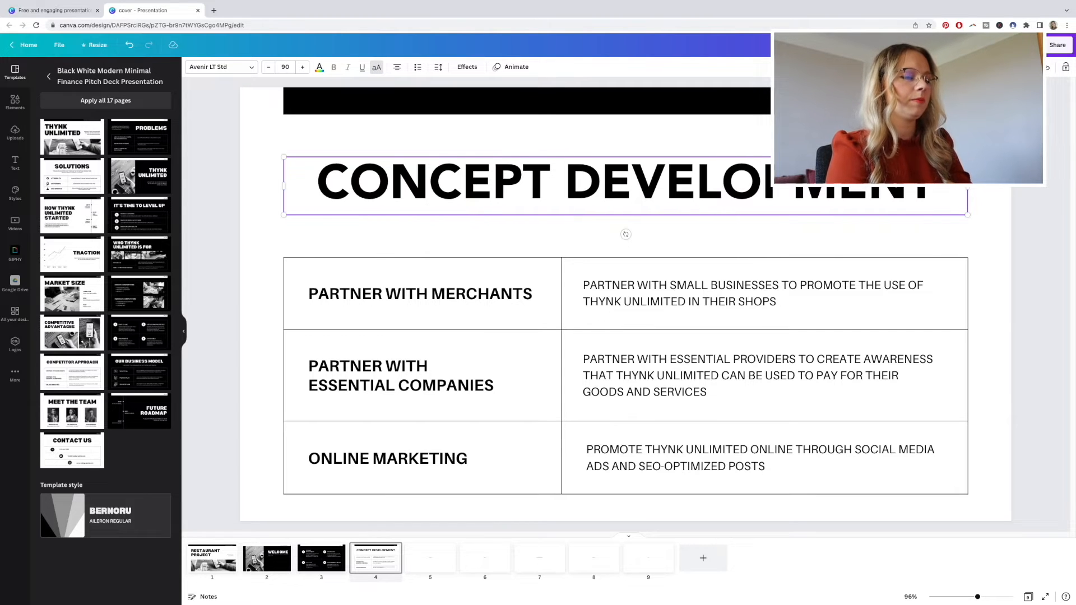
click(868, 236)
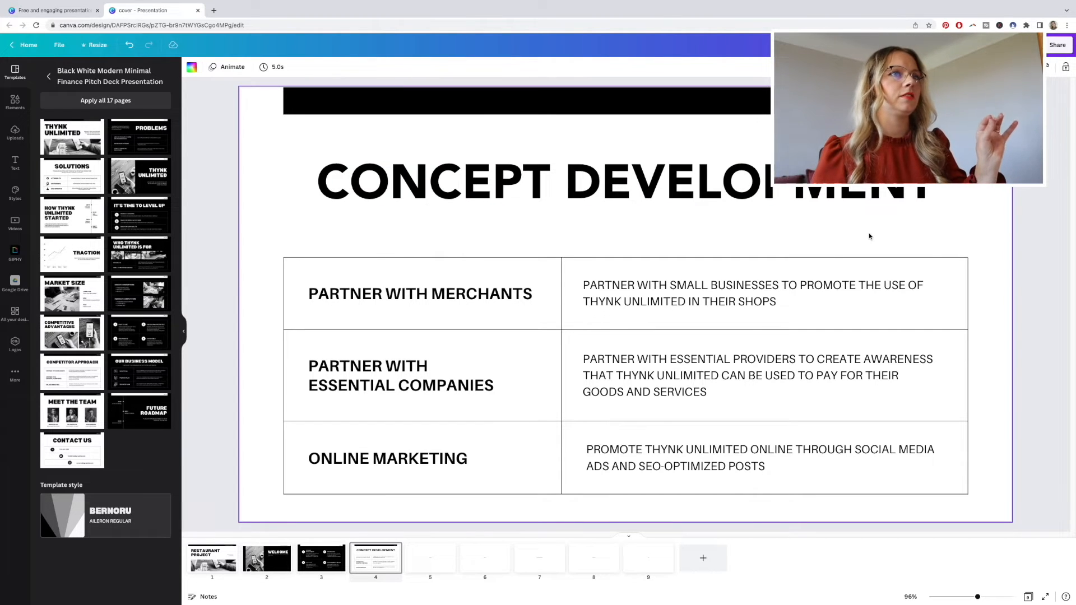
- Replace the first row's "PARTNER WITH MERCHANTS" heading with "LOOK & FEEL BOARDS"
double_click(539, 297)
drag(538, 297, 303, 295)
text(LOO)
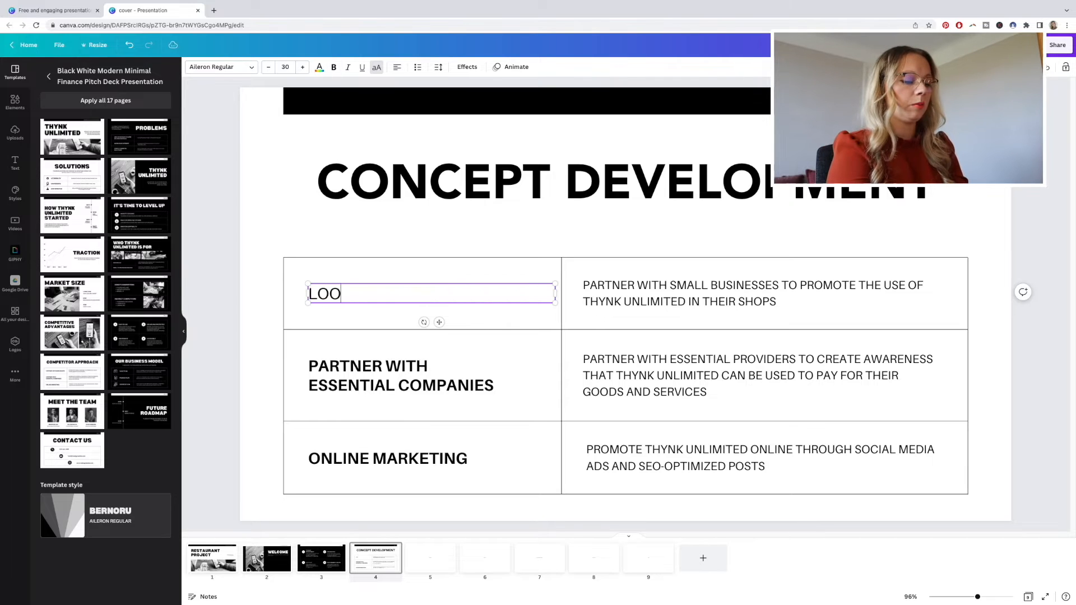
text(K & )
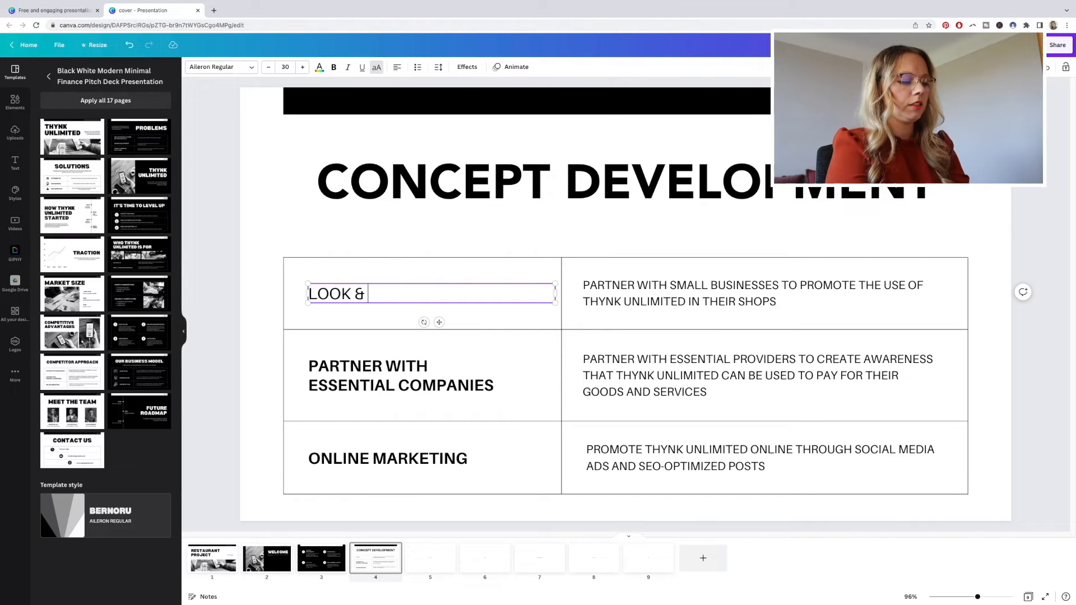
text(FEEL BOARDS)
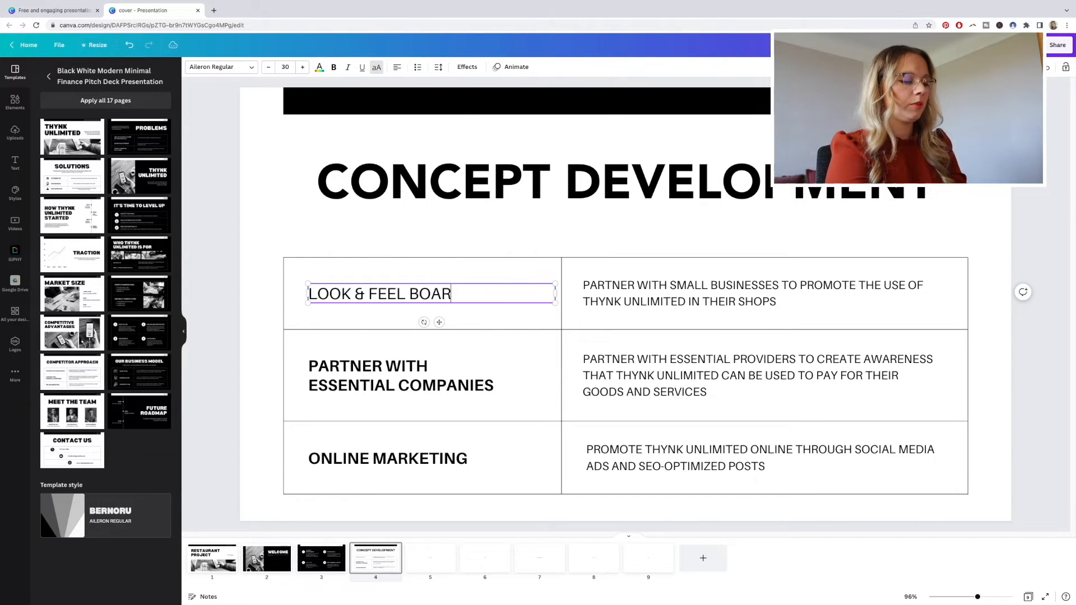
click(716, 291)
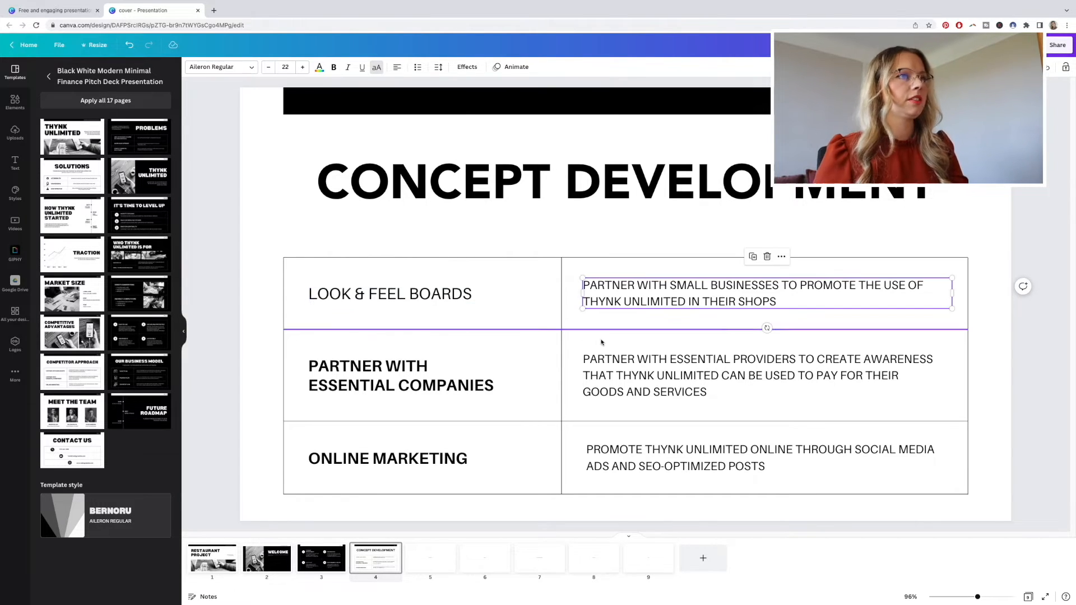
- Replace the second row's heading with "FLOOR PLAN PROPOSALS"
double_click(439, 385)
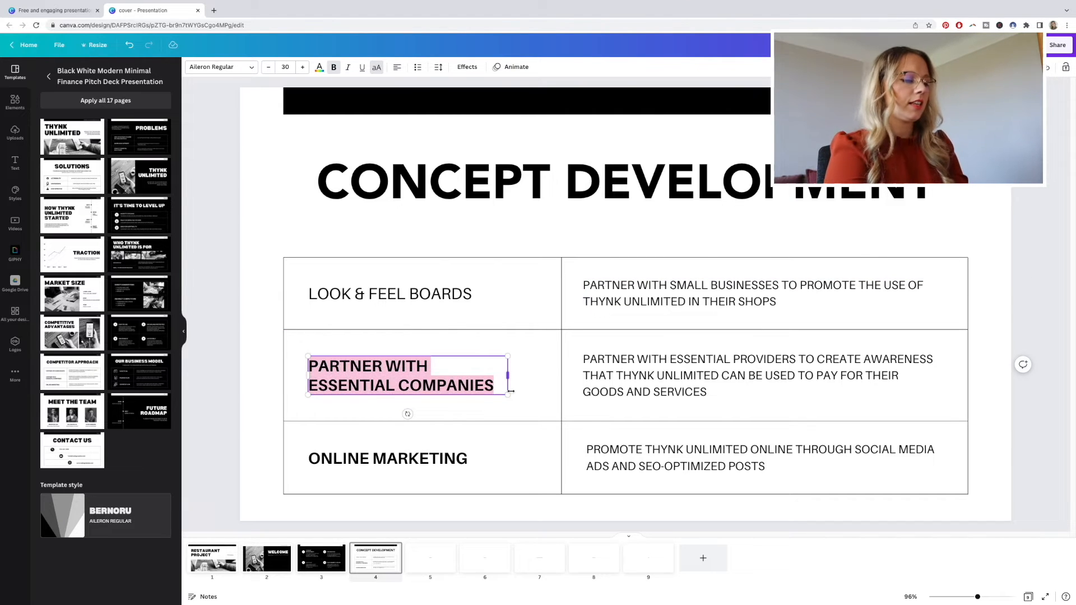
text(FLOOR PLAN PROP)
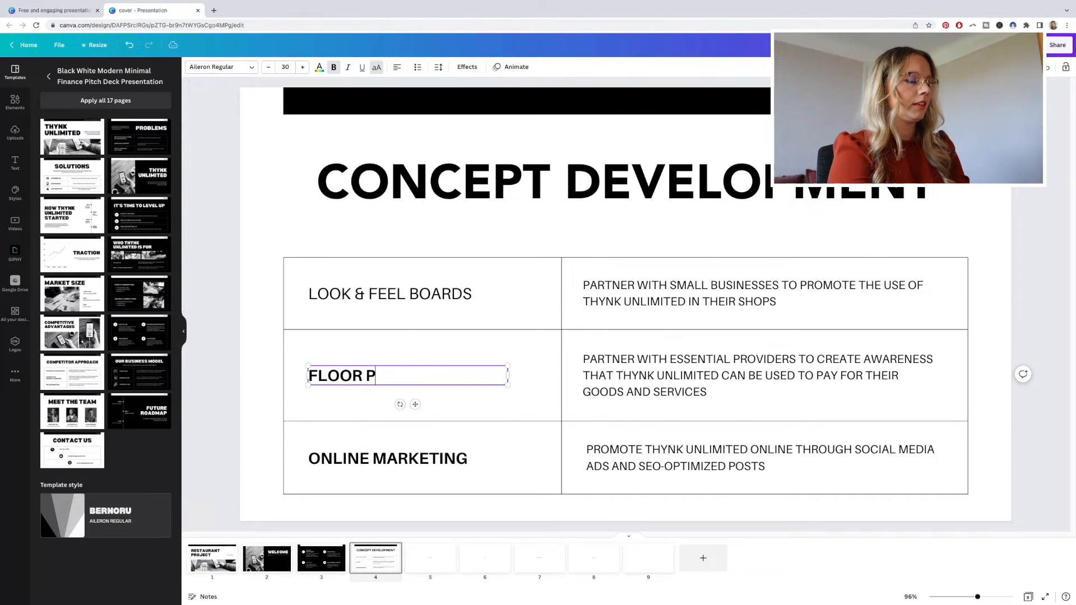
text(ALS)
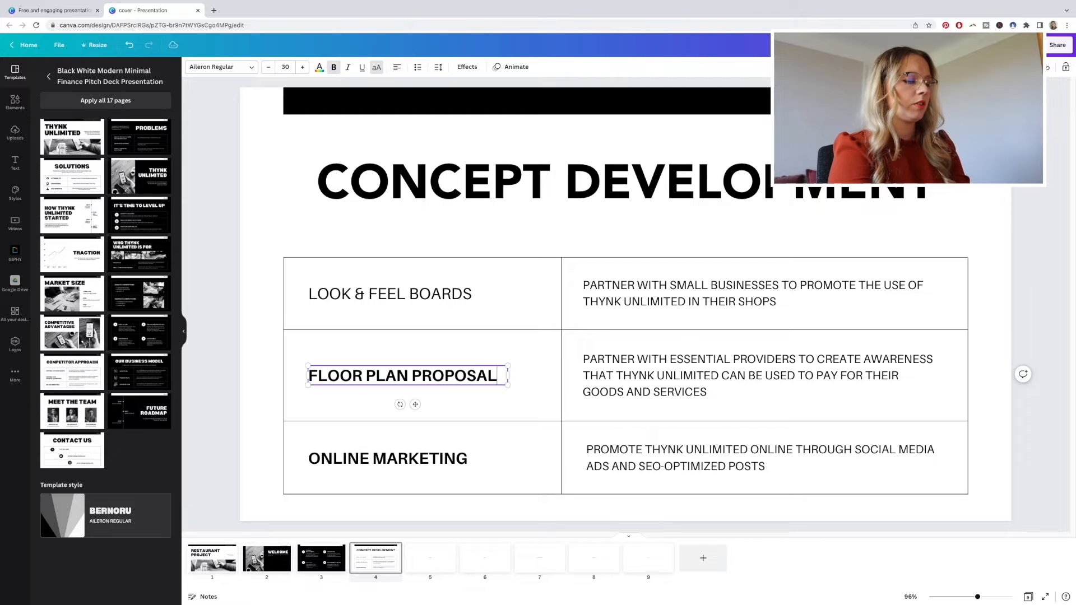
click(689, 390)
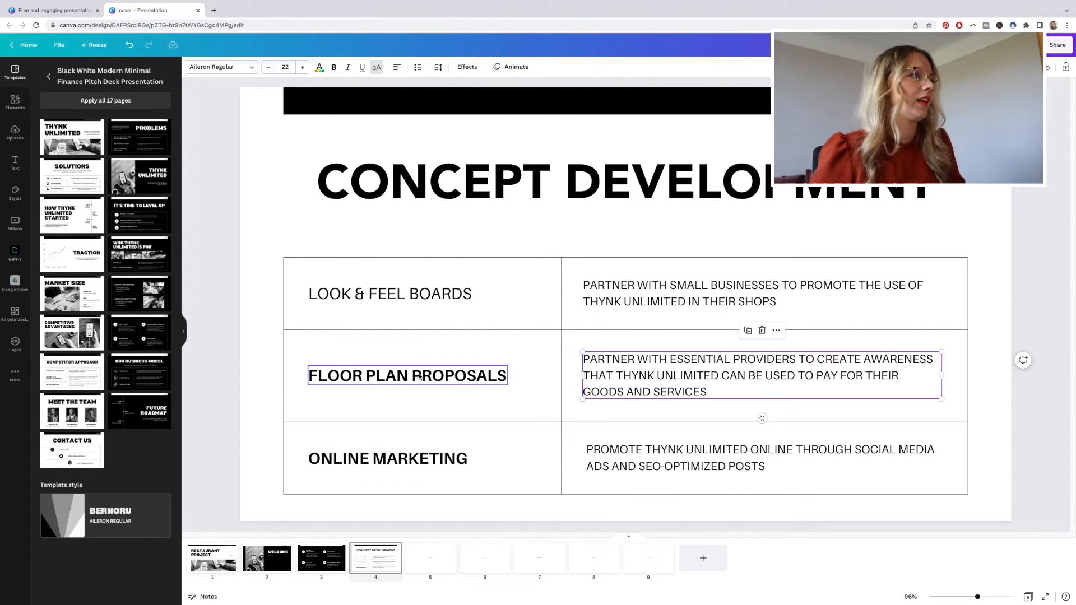
click(451, 379)
- Replace the third row's "ONLINE MARKETING" heading with "3D VISUALISATION SKETCH STYLE"
click(470, 465)
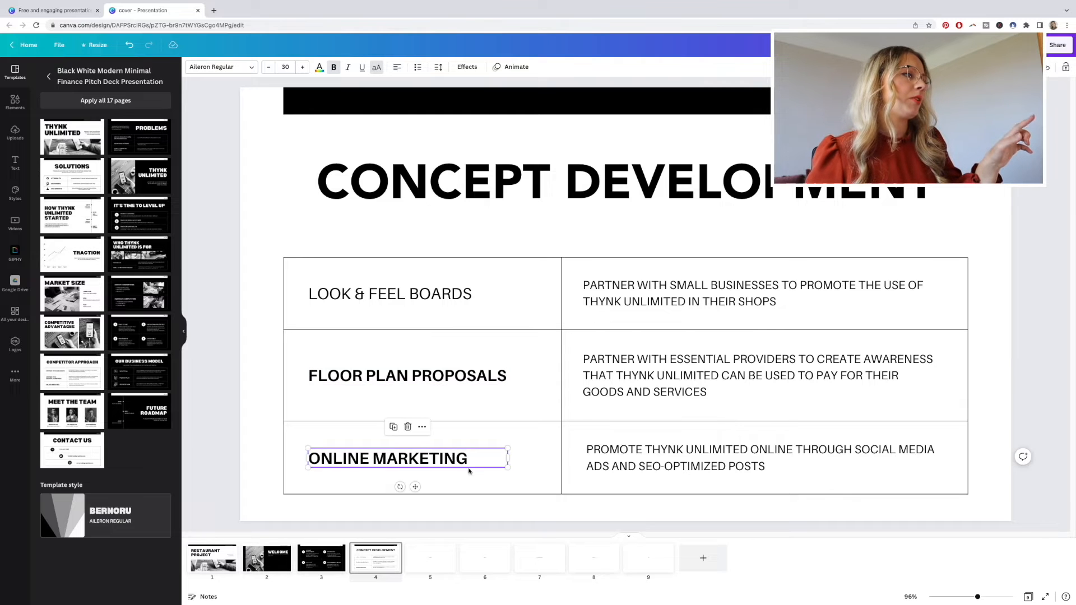
click(471, 467)
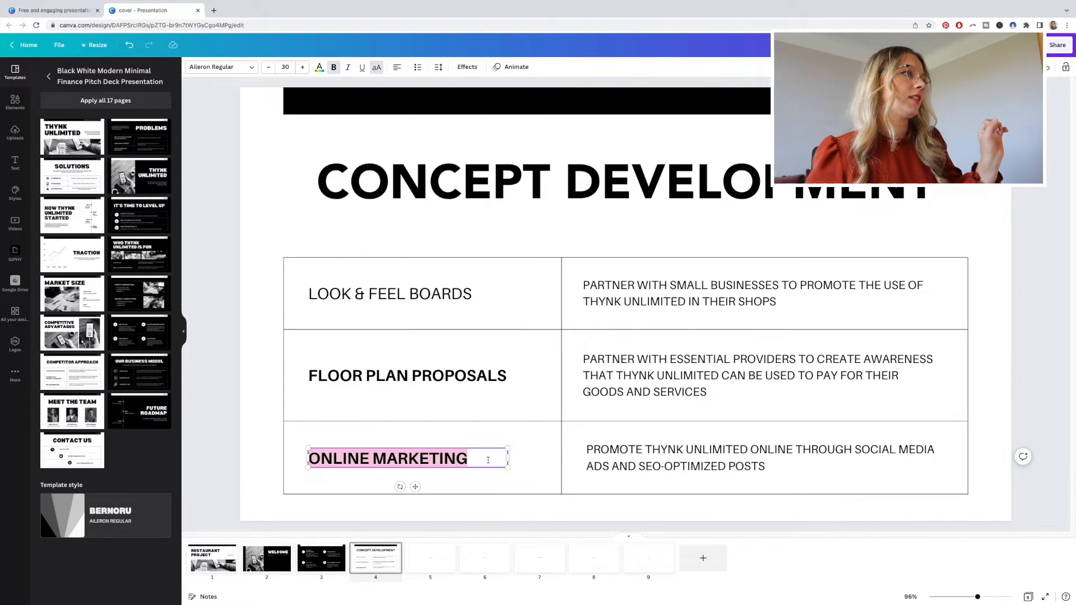
key(BackSpace)
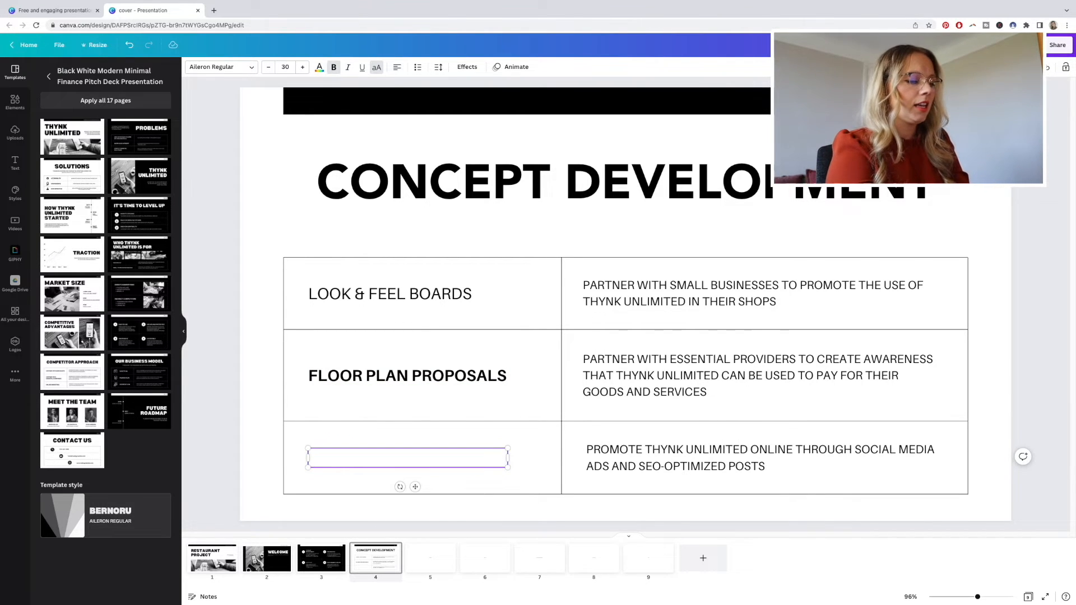
text(3D)
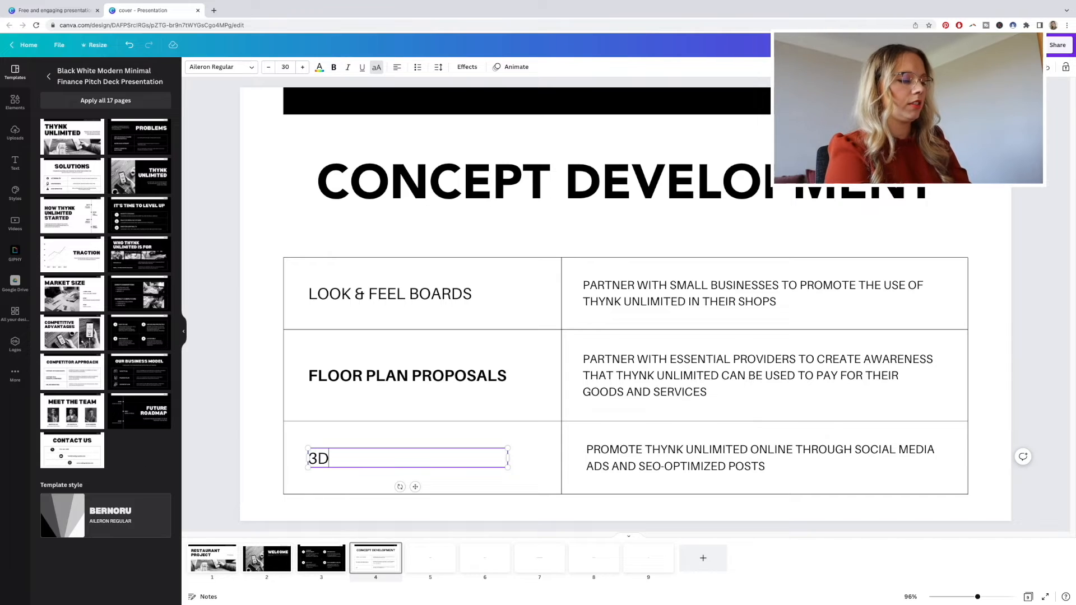
text( VISUALISA)
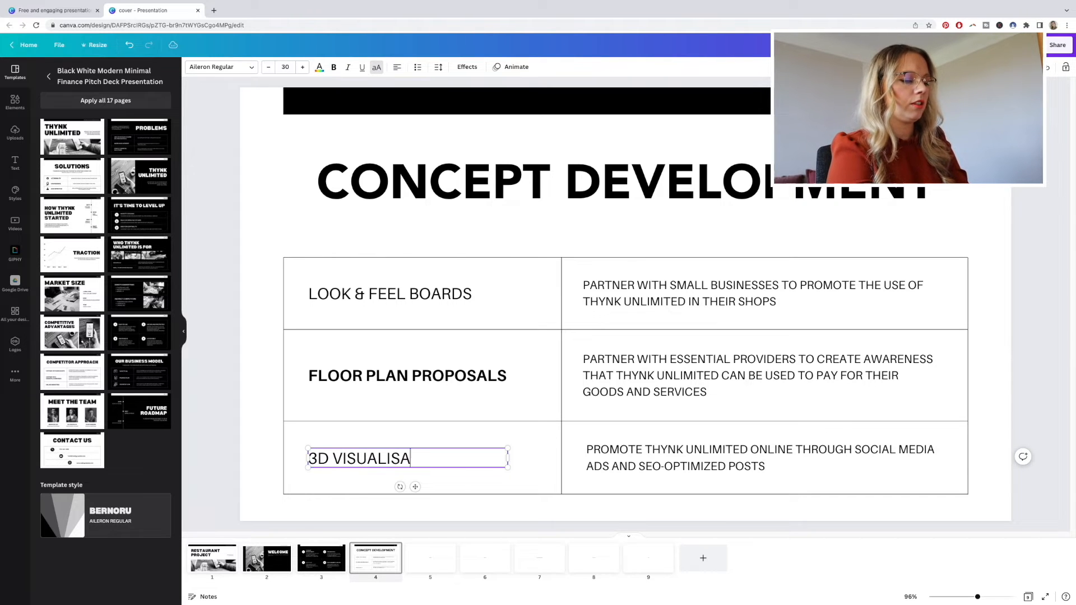
text(TION)
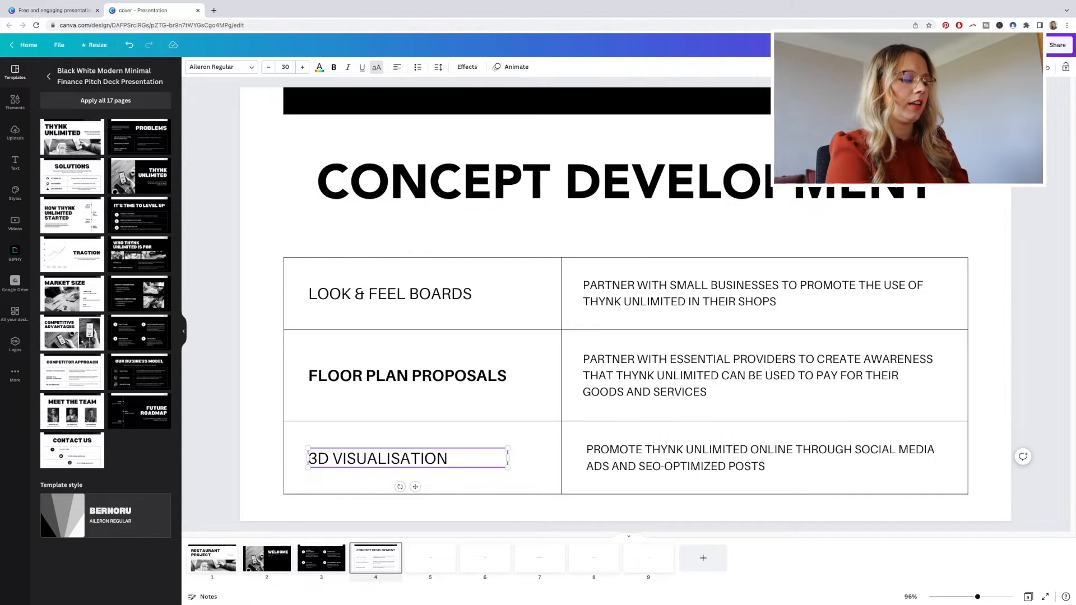
text( SKE)
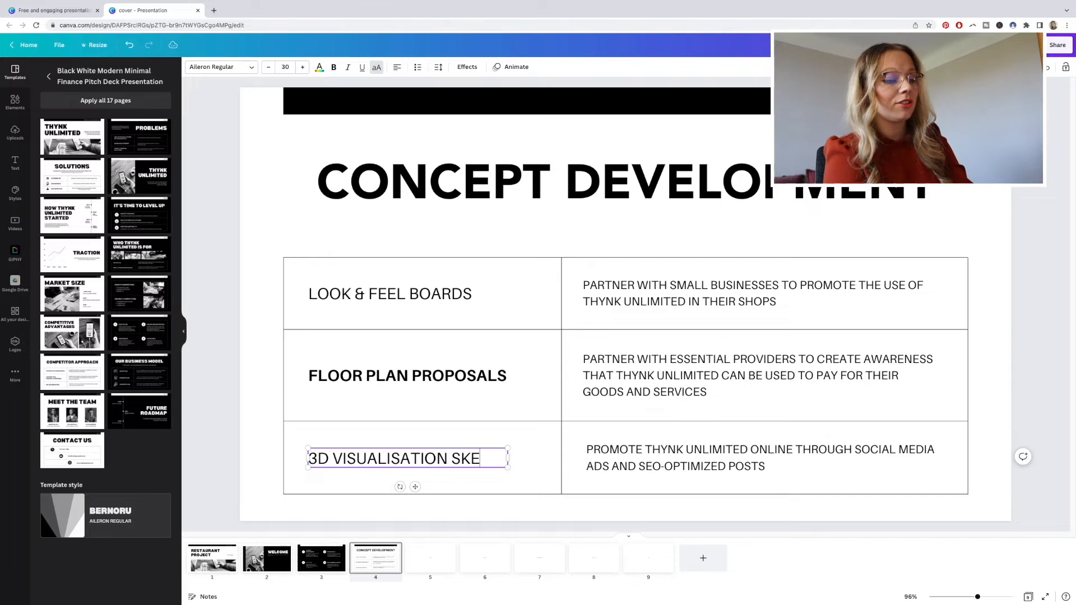
text(TCH STYLW)
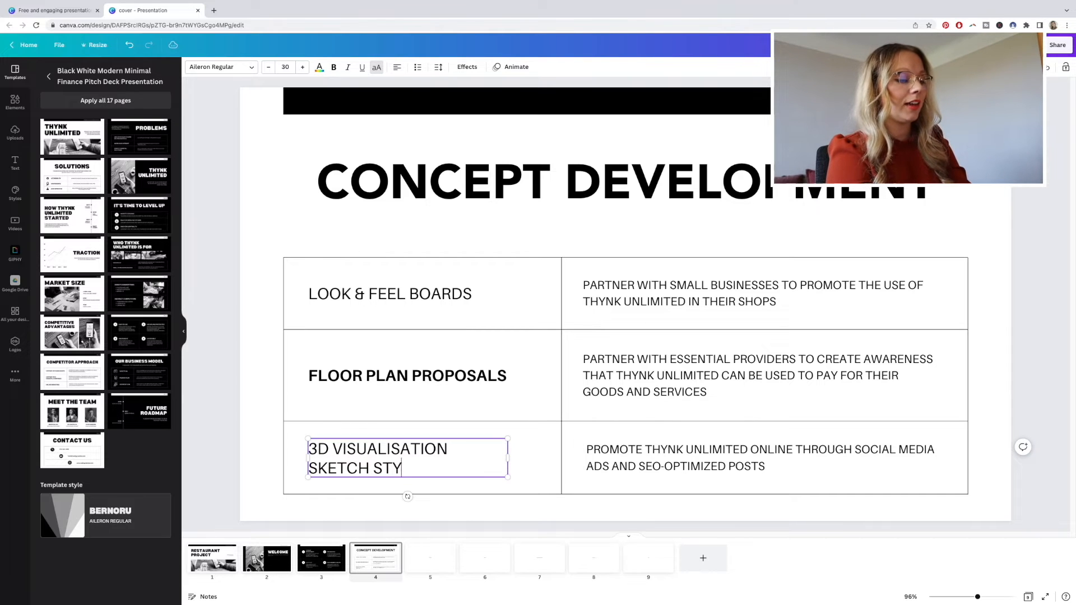
key(BackSpace)
text(E)
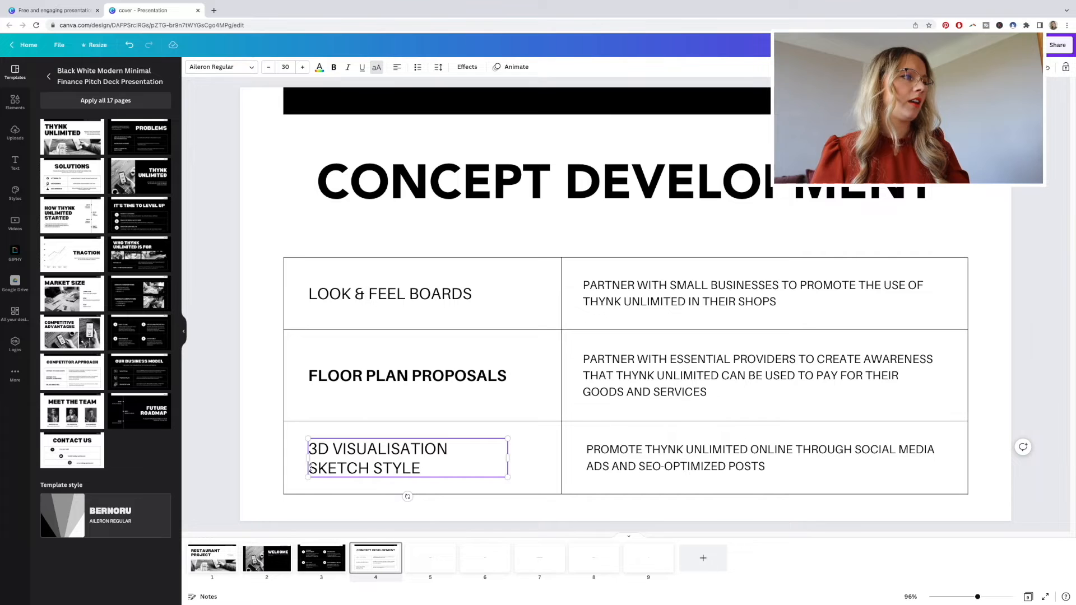
- Enclose "SKETCH STYLE" in parentheses in the third row's heading
click(309, 468)
text(()
text())
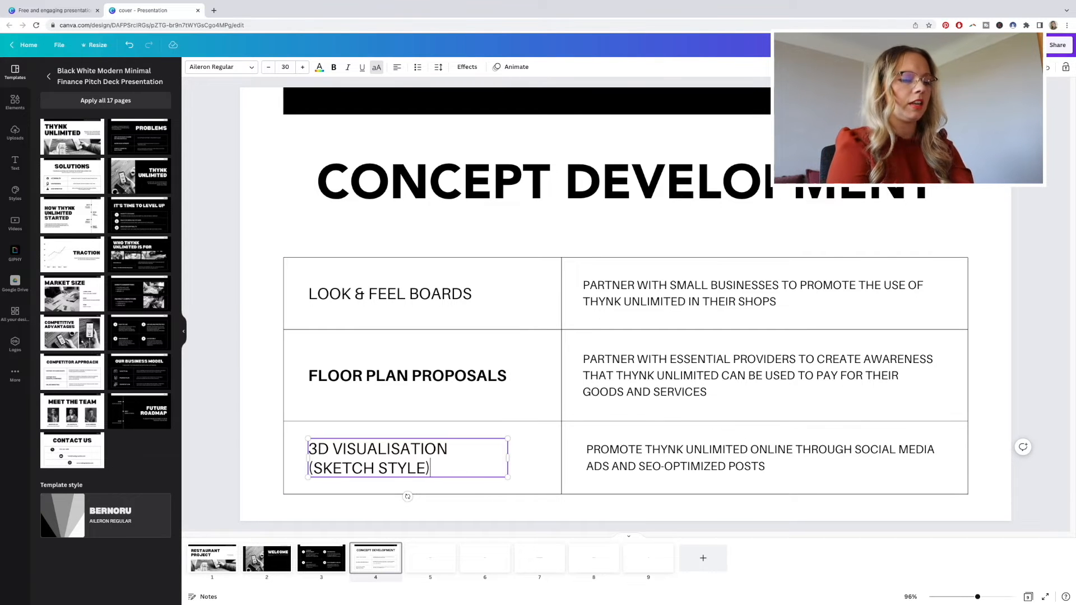
click(537, 458)
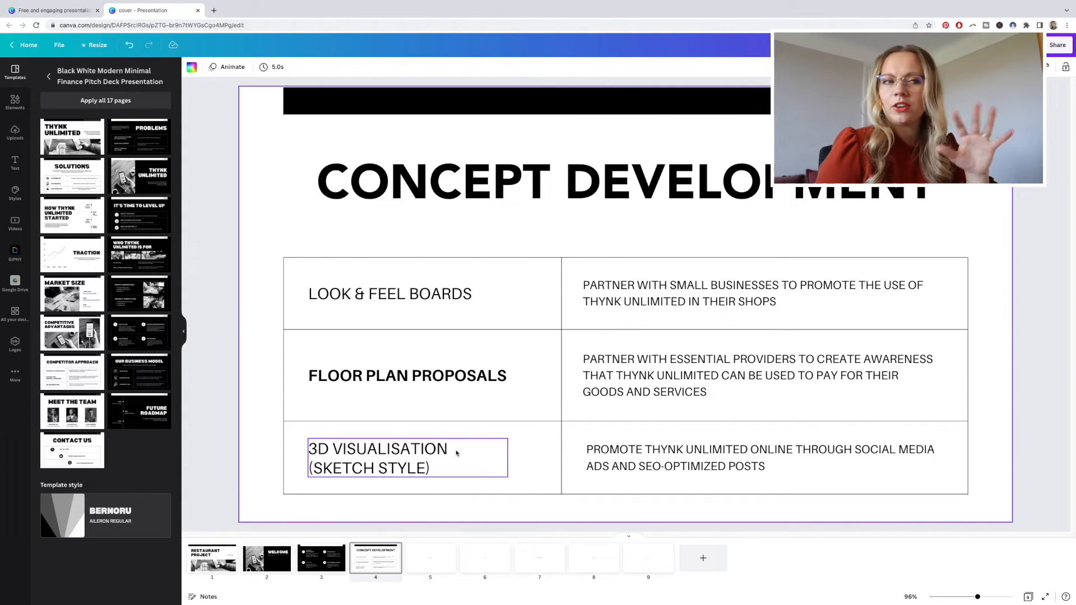
- Add the number "1." in front of the "CONCEPT DEVELOPMENT" page title
click(389, 468)
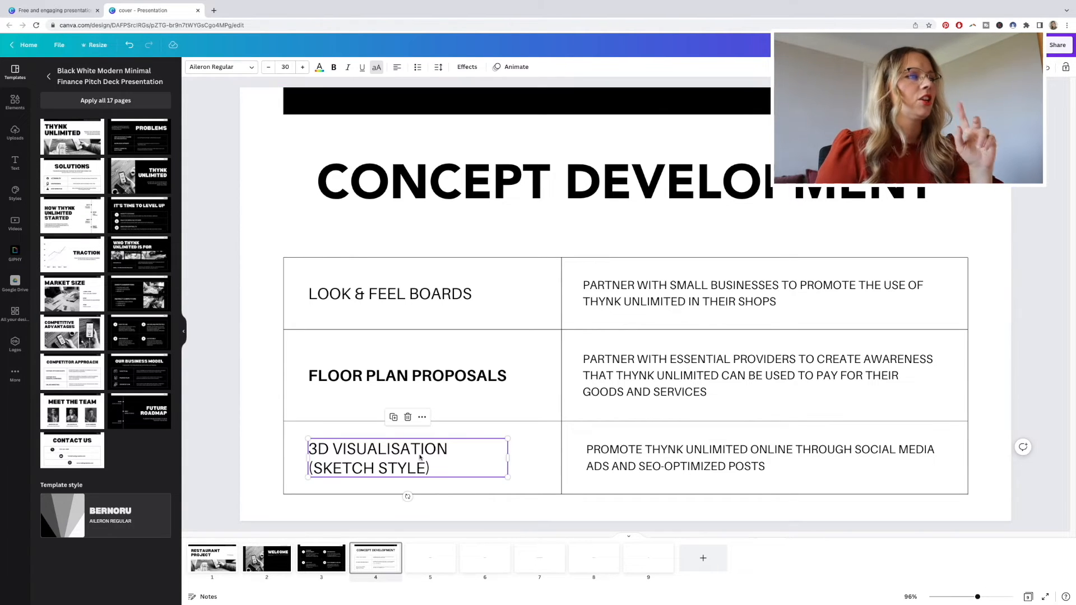
click(630, 457)
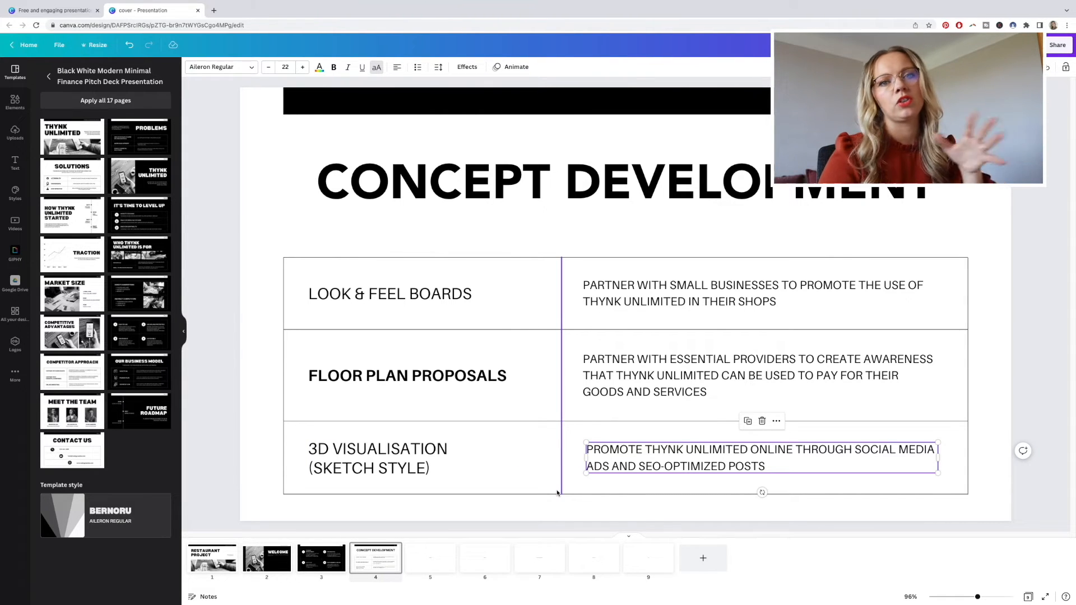
double_click(317, 183)
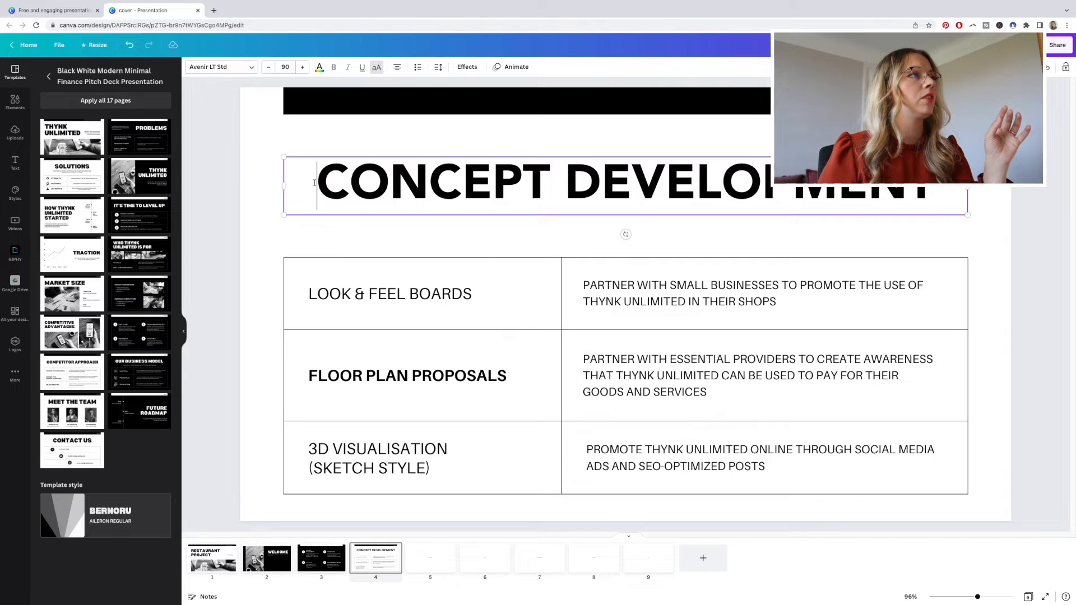
text(1.)
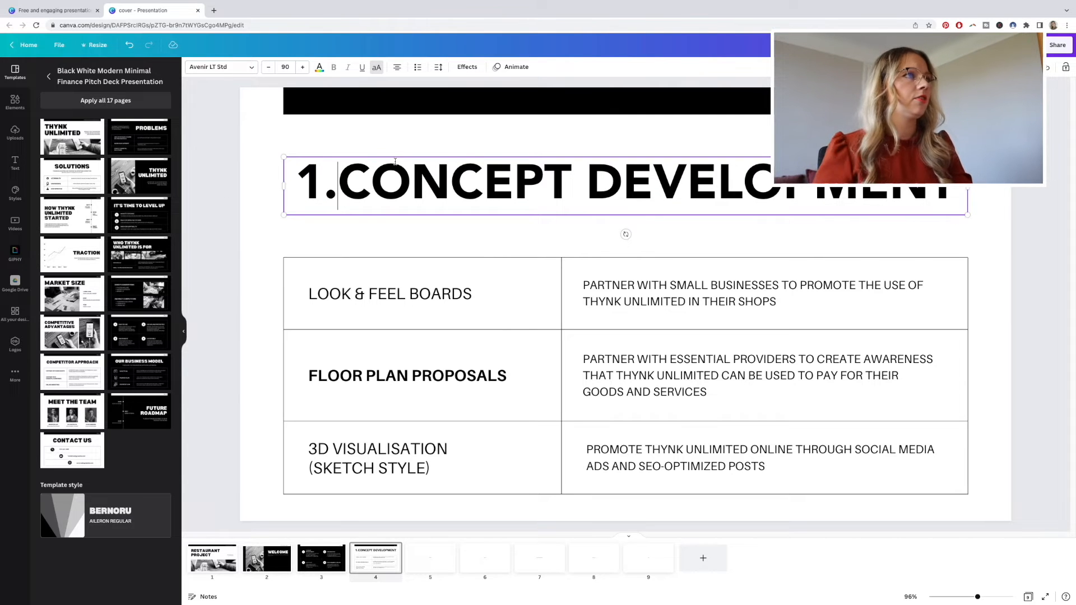
- Delete the placeholder page right after the concept development page and add the "Future Roadmap" template page following the timeline placeholder
click(408, 137)
click(313, 558)
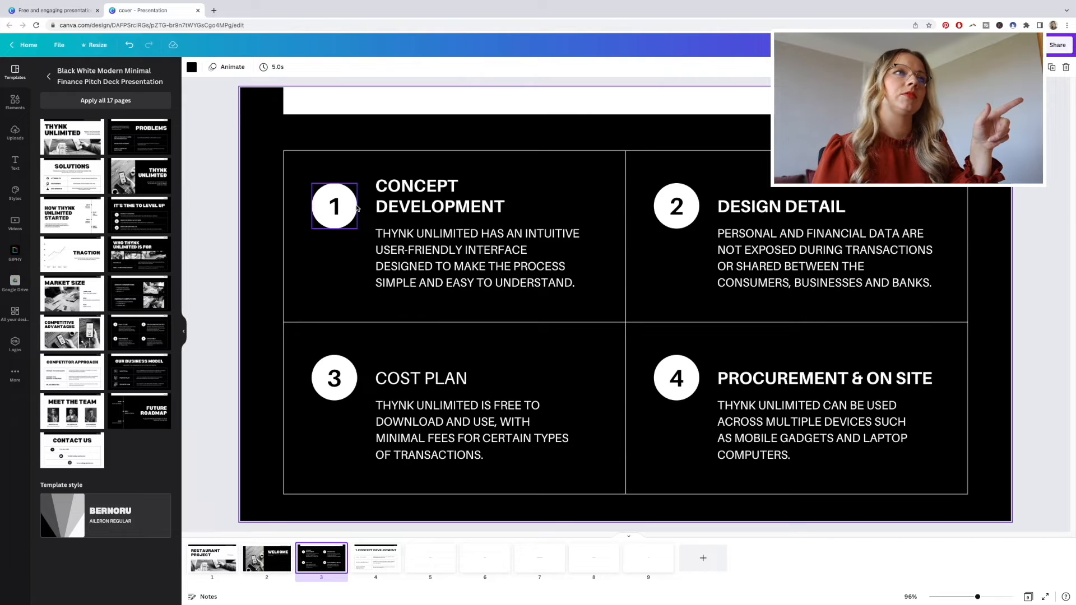
click(384, 558)
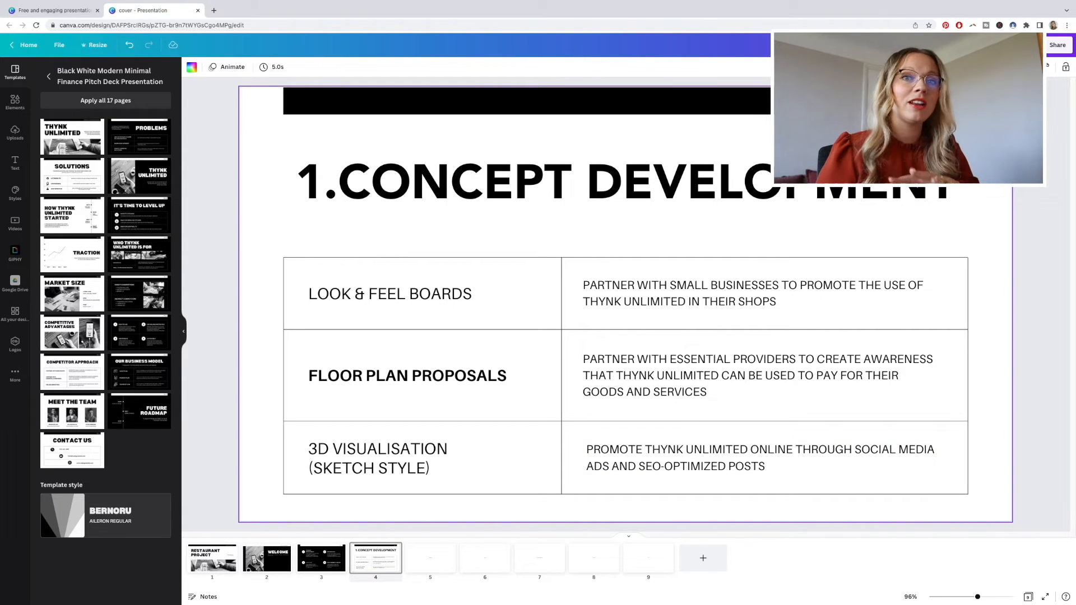
click(428, 568)
key(Delete)
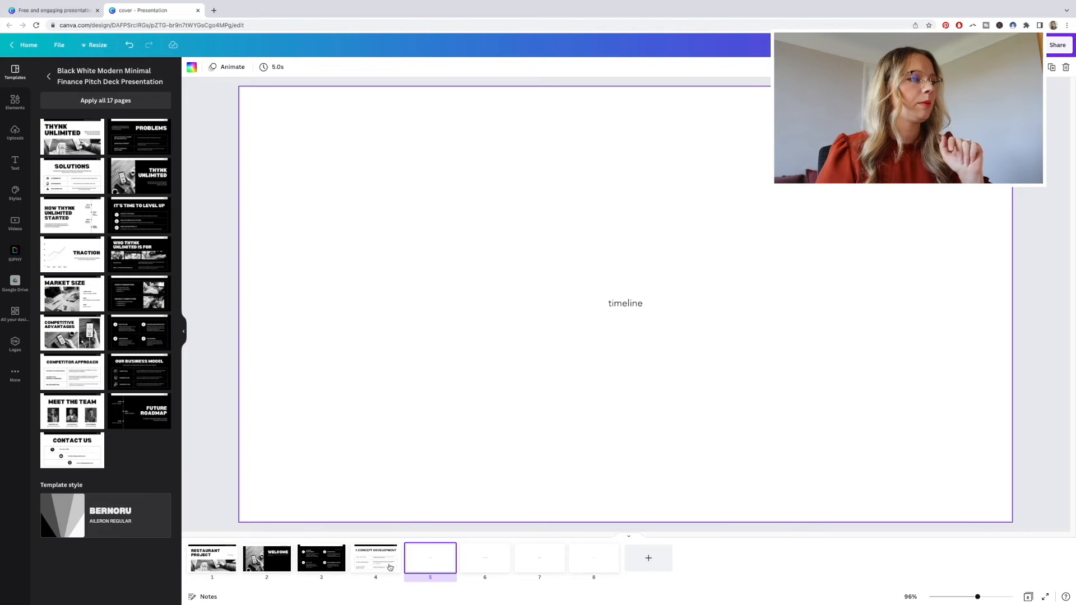
click(157, 426)
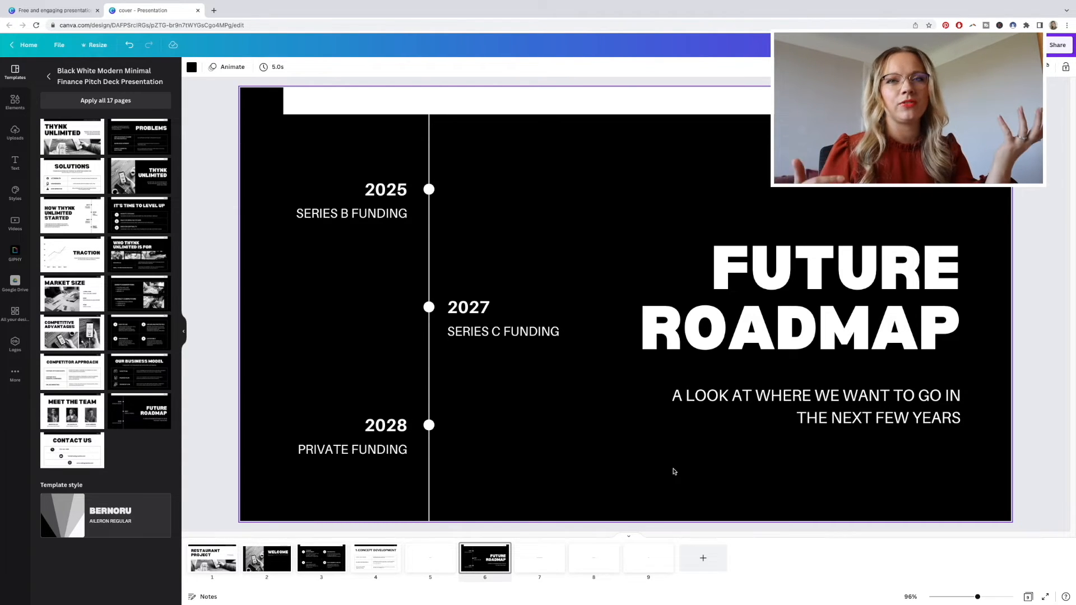
- Retitle the roadmap page "PROJECT TIMELINE", moving the title up the page and its description directly beneath it
click(392, 568)
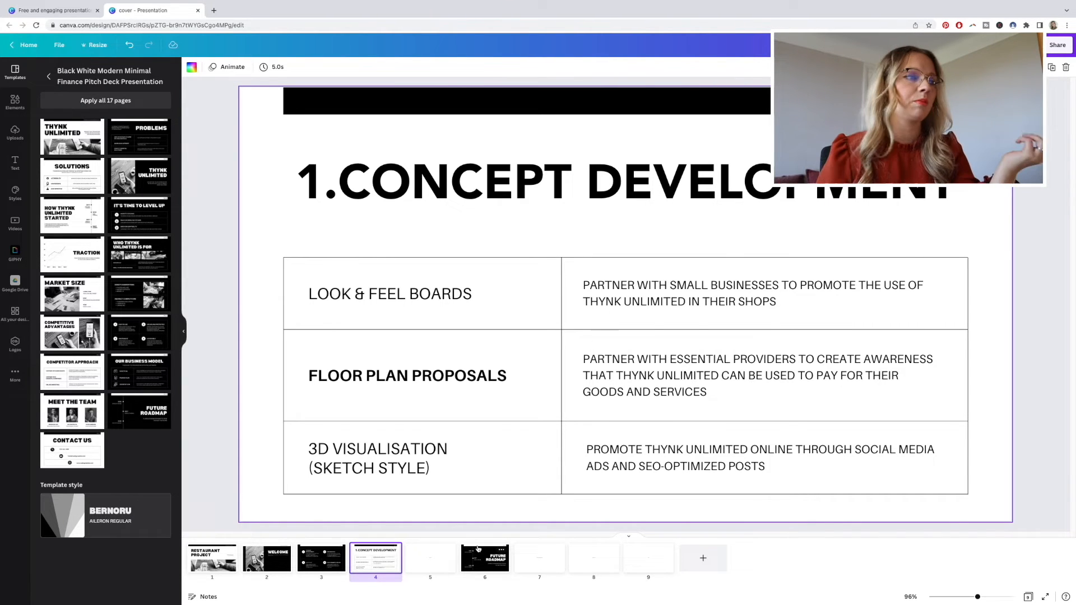
click(474, 565)
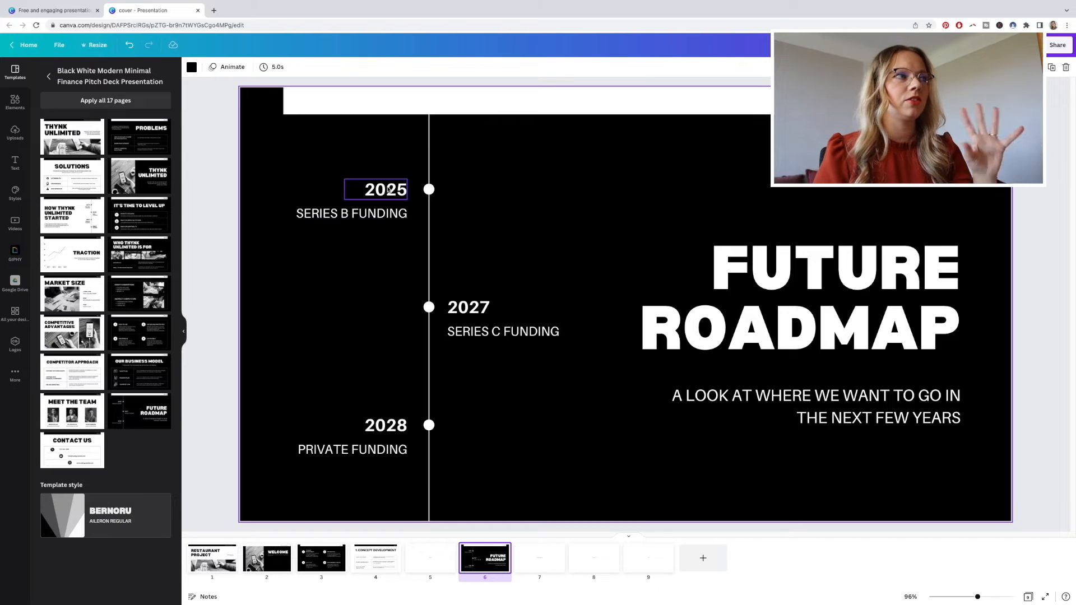
drag(826, 272, 833, 174)
click(832, 175)
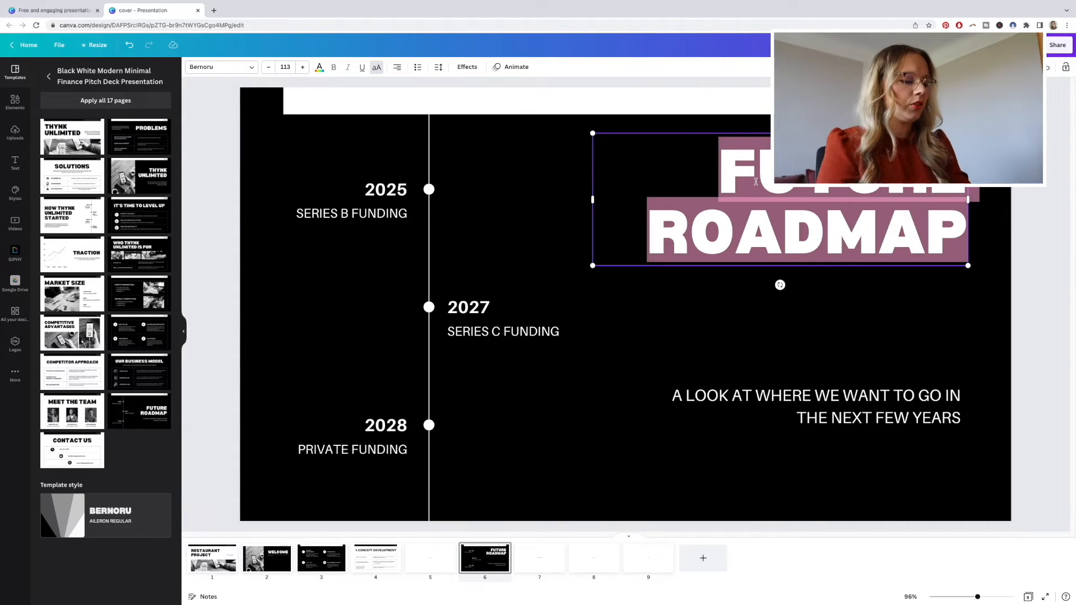
text(TIME)
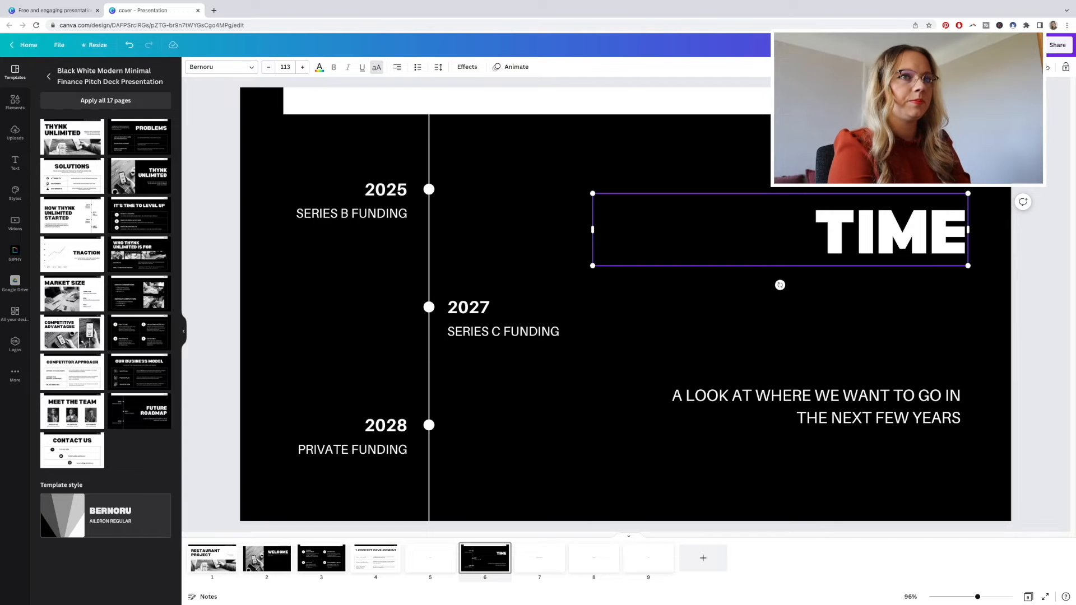
key(BackSpace)
key(BackSpace)
key(BackSpace)
key(BackSpace)
text(PROJ)
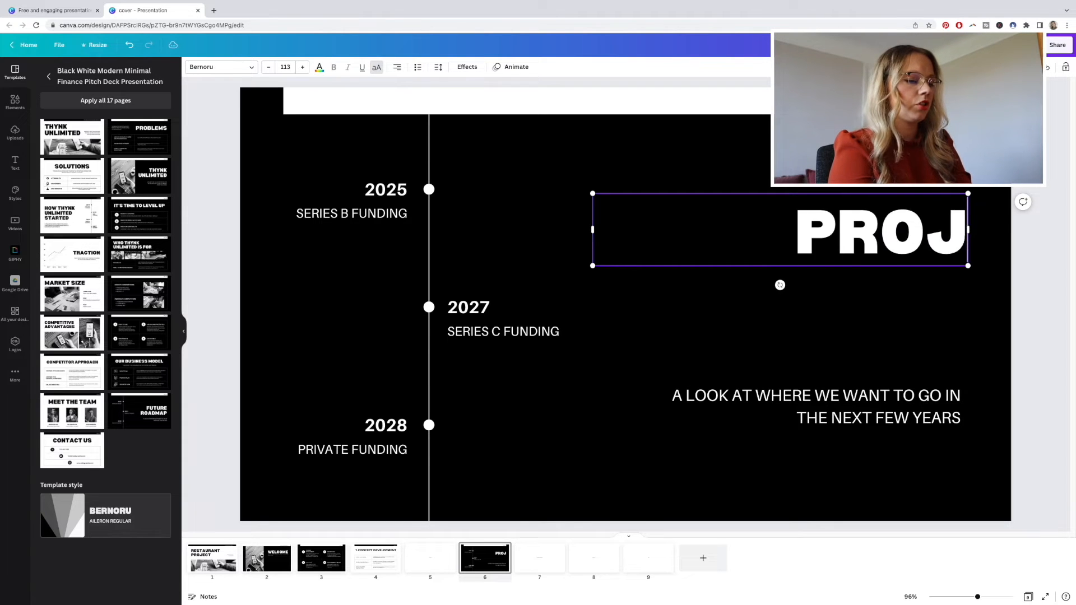
text(ECT TIMELINE)
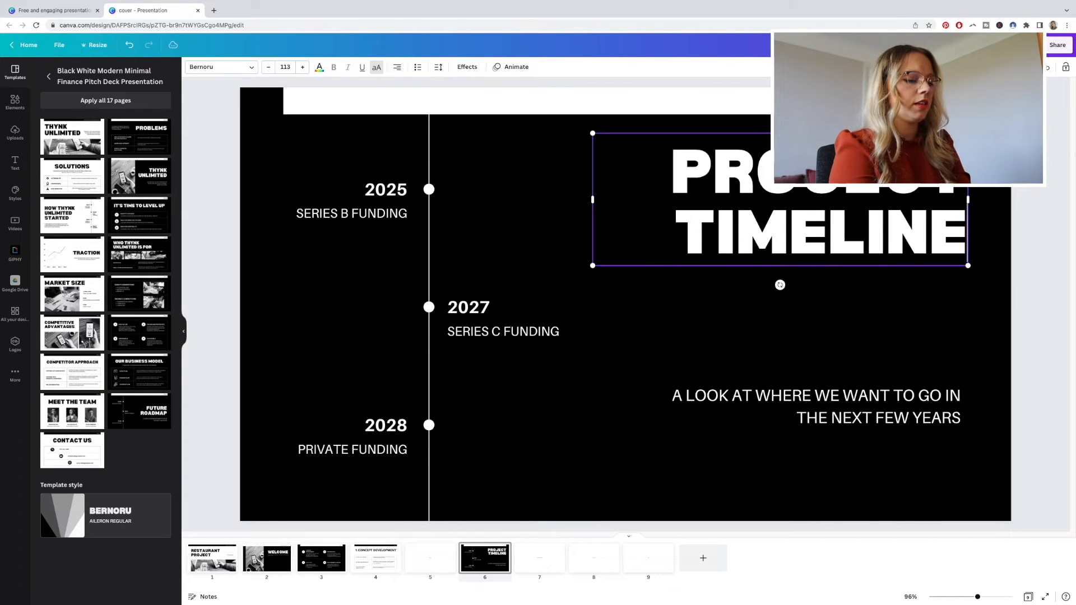
click(872, 309)
drag(908, 400, 917, 290)
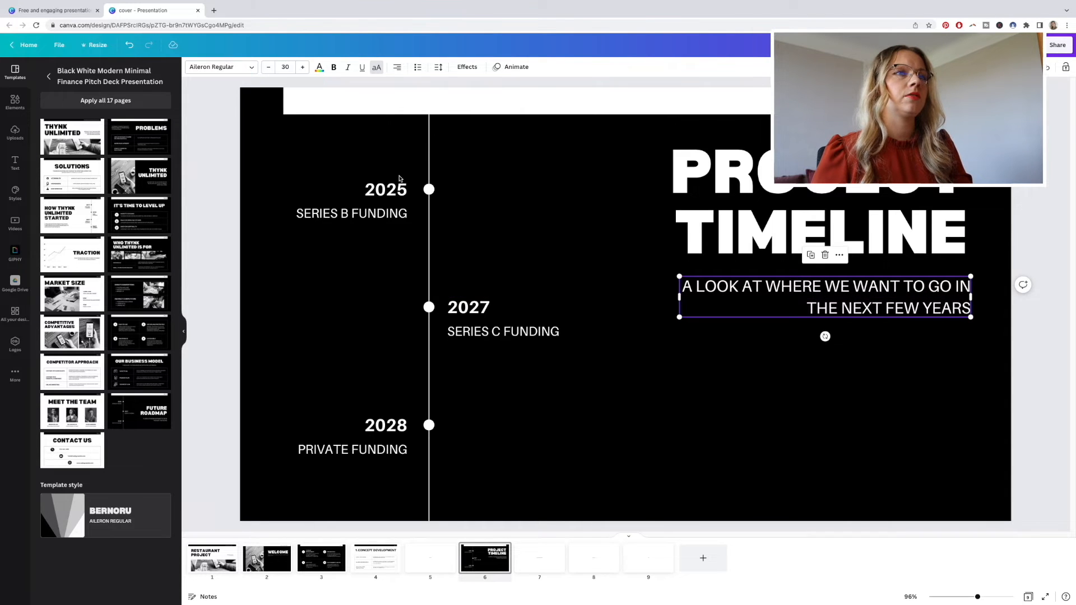
- Replace the first milestone's date "2025" with "November" and widen its text box to fit one line
click(383, 190)
double_click(383, 189)
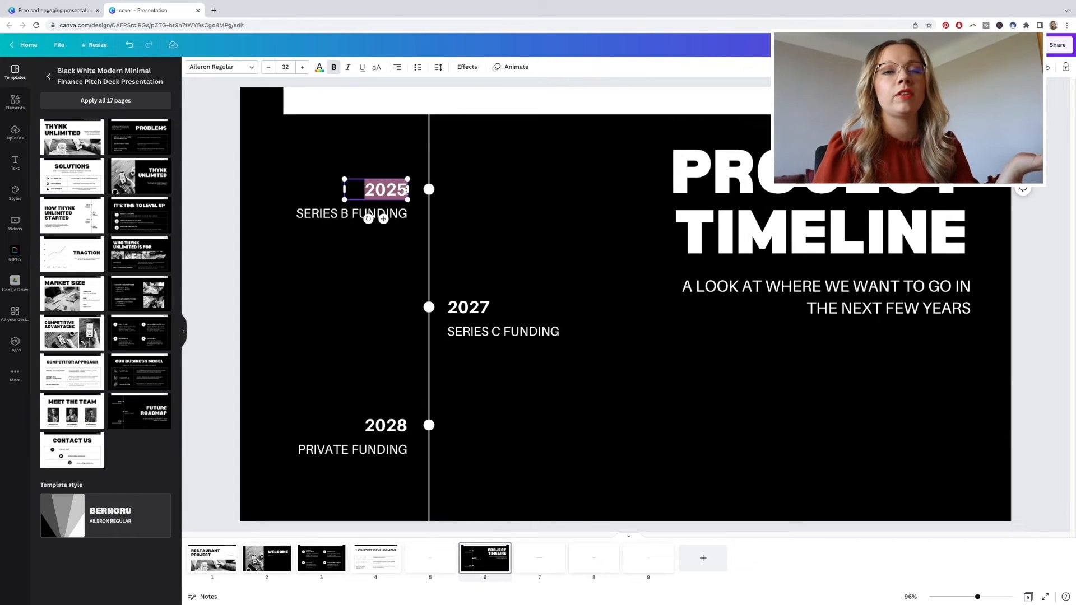
text(november)
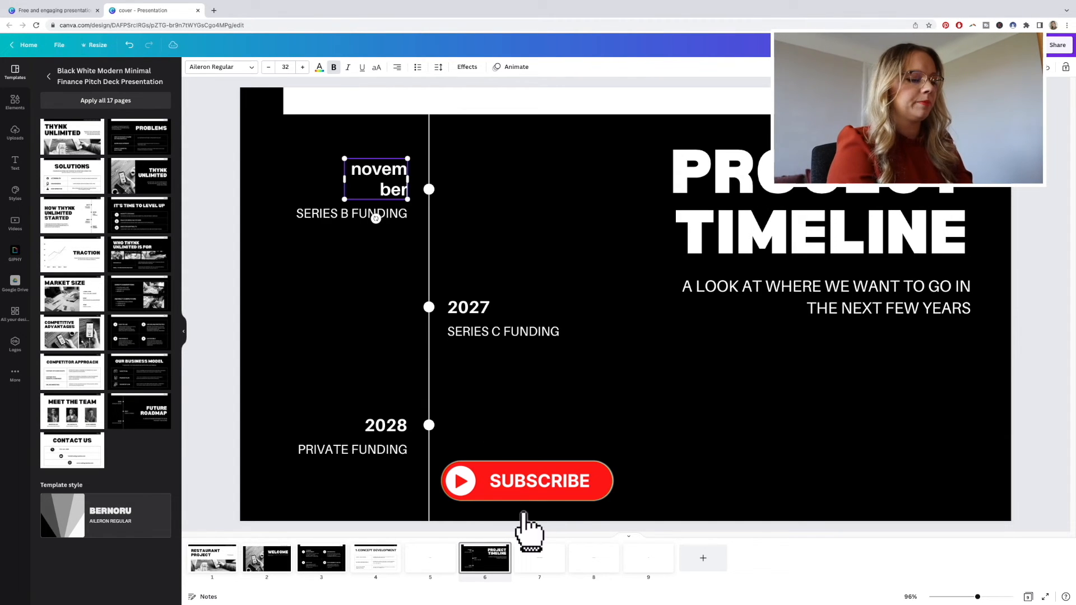
drag(344, 178, 326, 193)
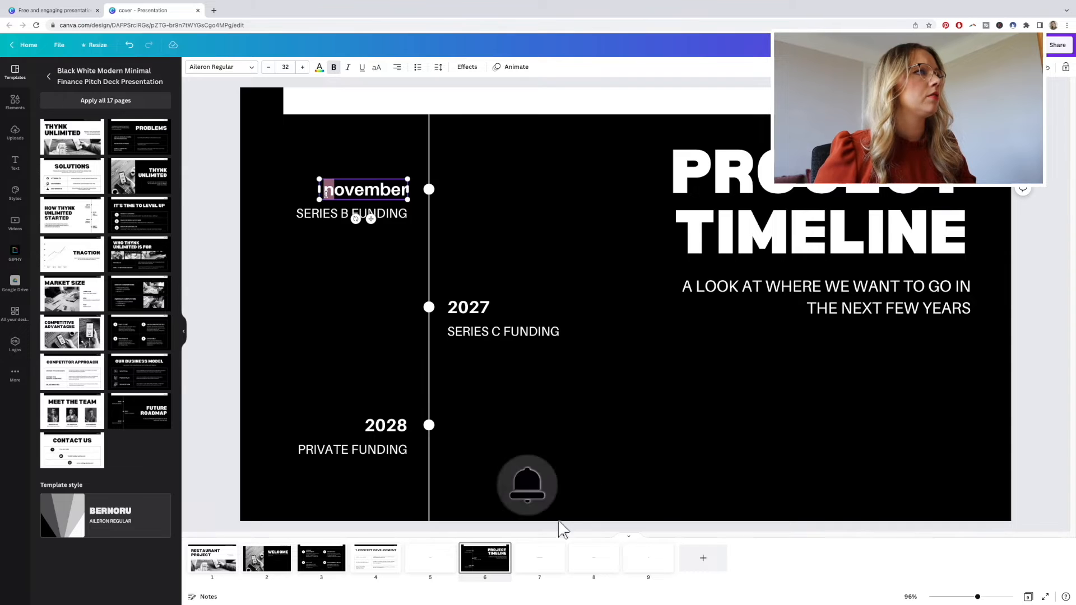
text(N)
- Replace the first milestone's "SERIES B FUNDING" label with "CONCEPT DESIGN"
double_click(311, 213)
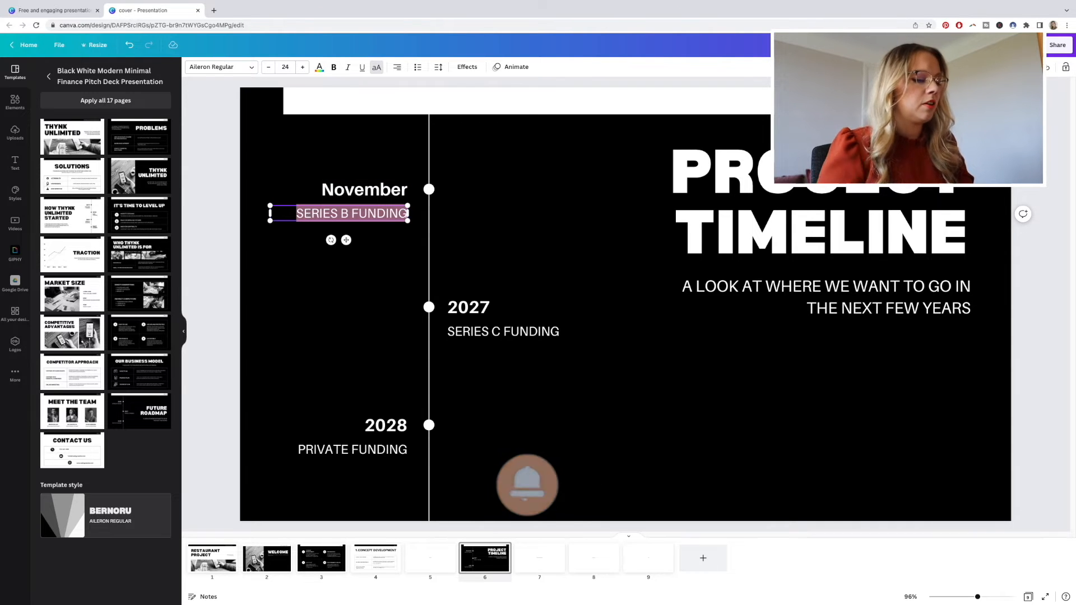
text(CONCET)
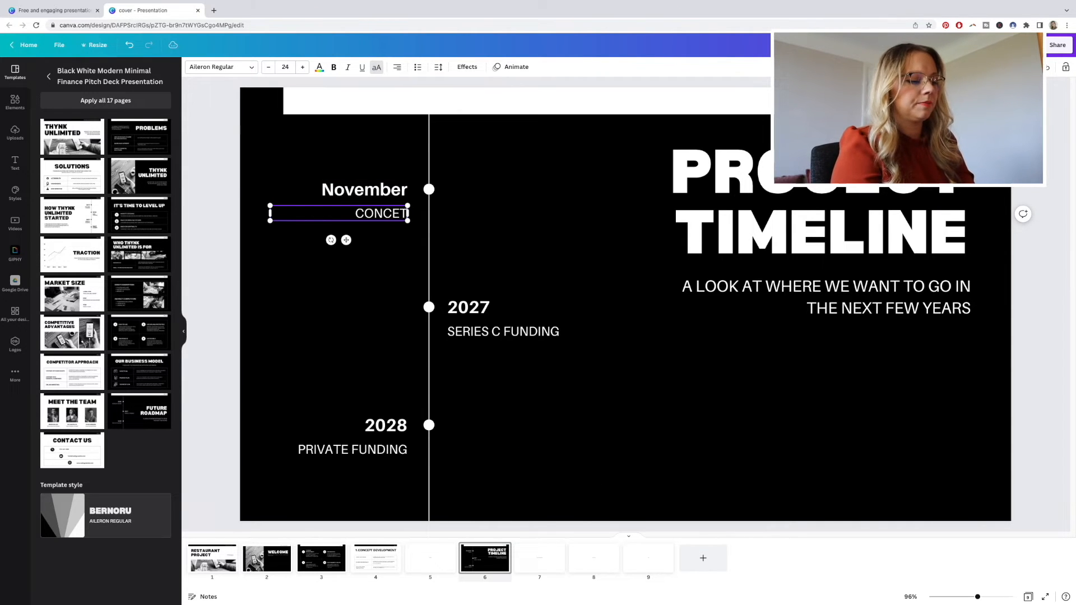
key(BackSpace)
key(BackSpace)
key(BackSpace)
key(BackSpace)
key(BackSpace)
key(BackSpace)
text(aONCEP)
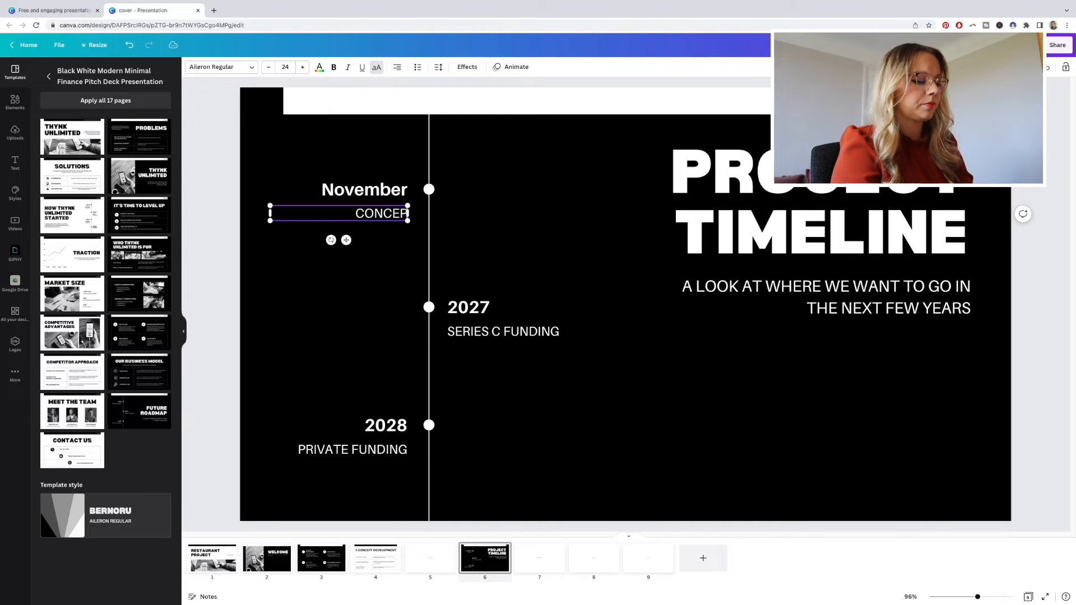
text(T DESIGN)
- Replace the second milestone's date "2027" with "December" and widen its text box to fit one line
click(497, 306)
click(497, 305)
text(december)
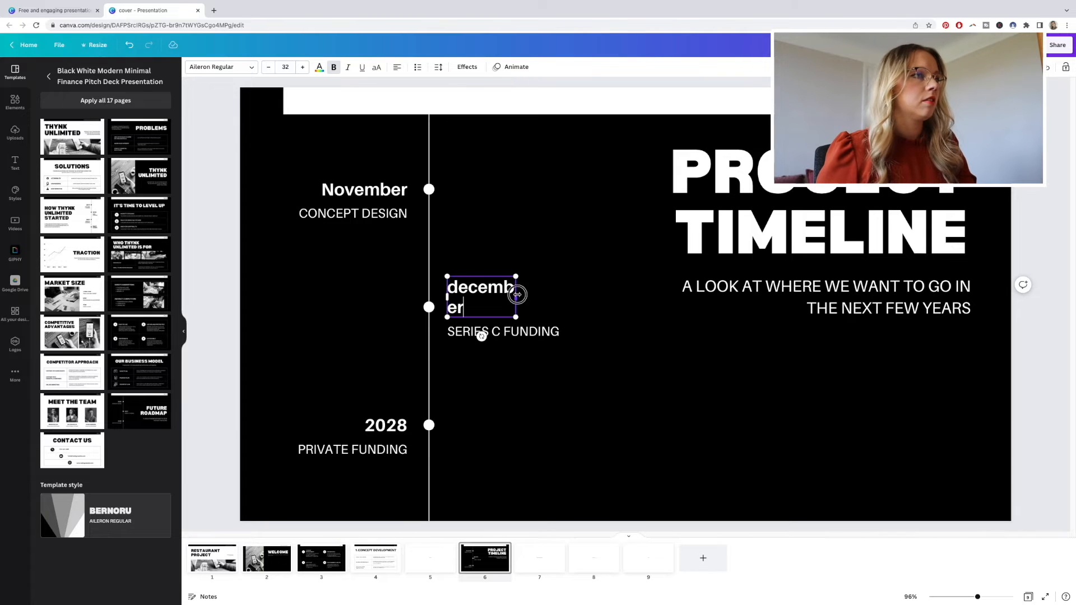
drag(515, 297, 548, 297)
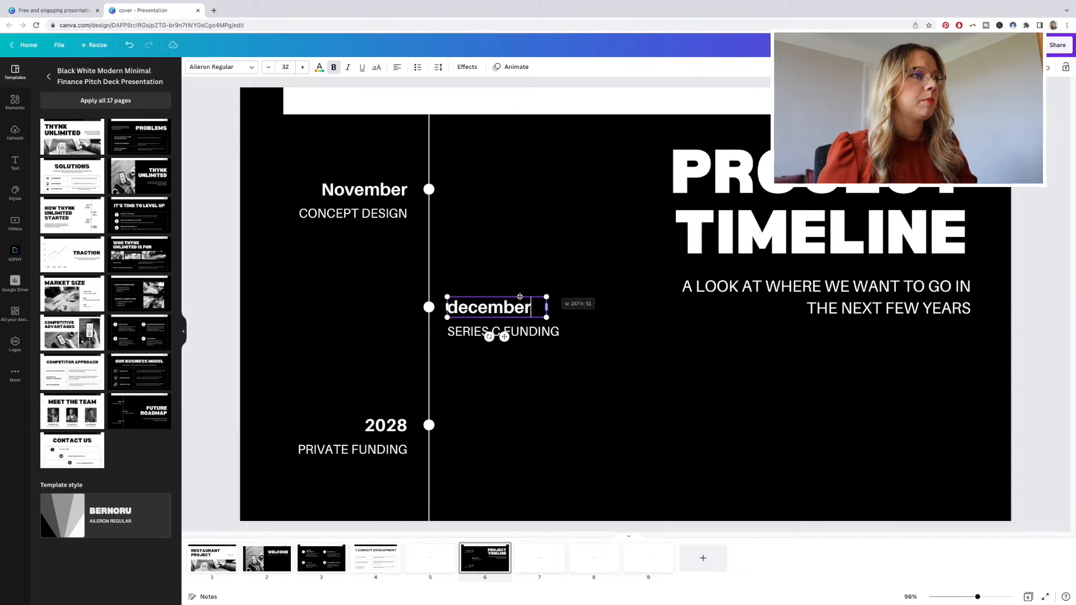
click(458, 308)
key(BackSpace)
text(D)
- Replace the second milestone's "SERIES C FUNDING" label with "DETAIL DESIGN"
click(559, 331)
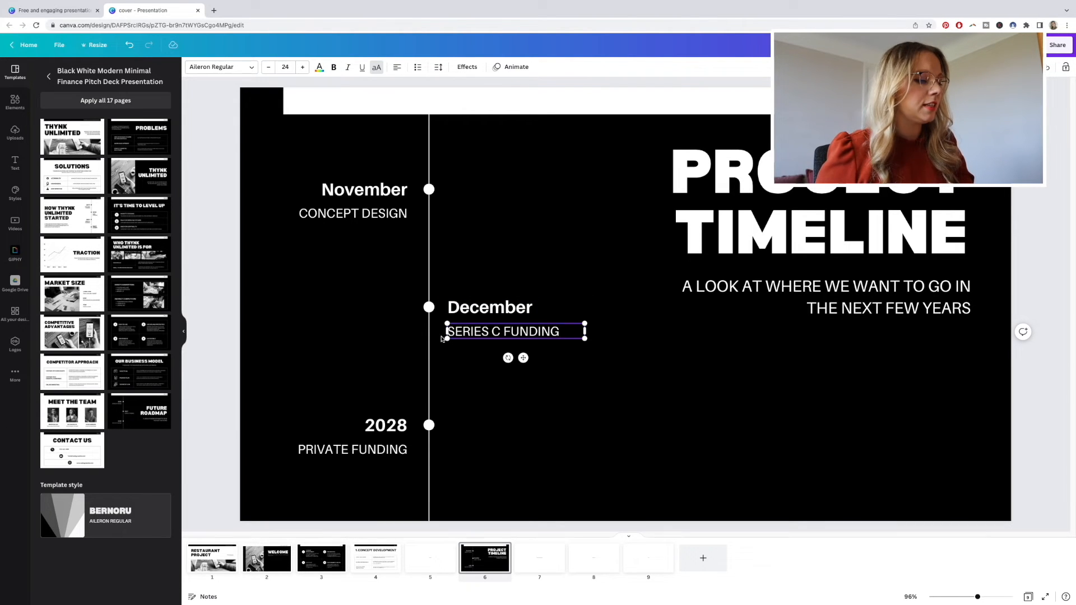
key(BackSpace)
key(BackSpace)
key(BackSpace)
key(BackSpace)
key(BackSpace)
key(BackSpace)
key(BackSpace)
key(BackSpace)
key(BackSpace)
key(BackSpace)
key(BackSpace)
key(BackSpace)
key(BackSpace)
key(BackSpace)
key(BackSpace)
key(BackSpace)
text(DETAIL DESIGN)
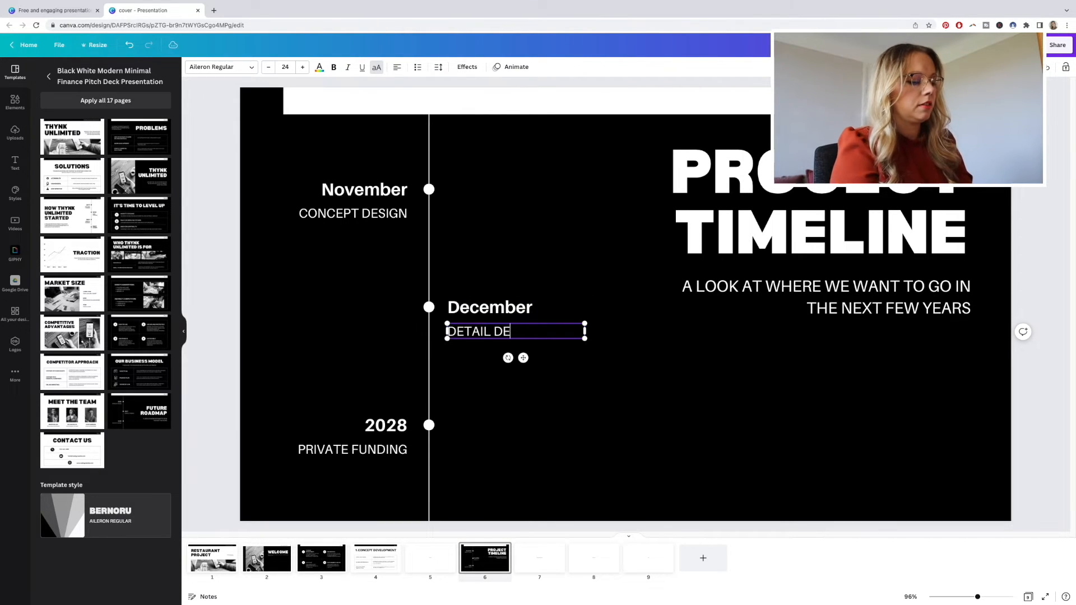
- Replace the third milestone's date "2028" with "January"
click(376, 428)
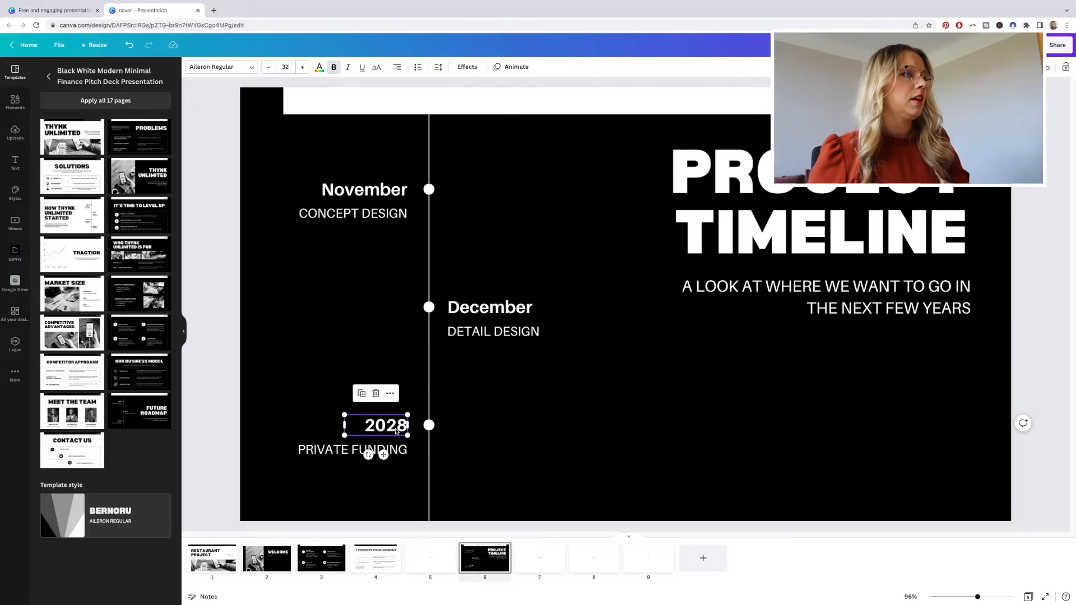
double_click(377, 430)
text(january)
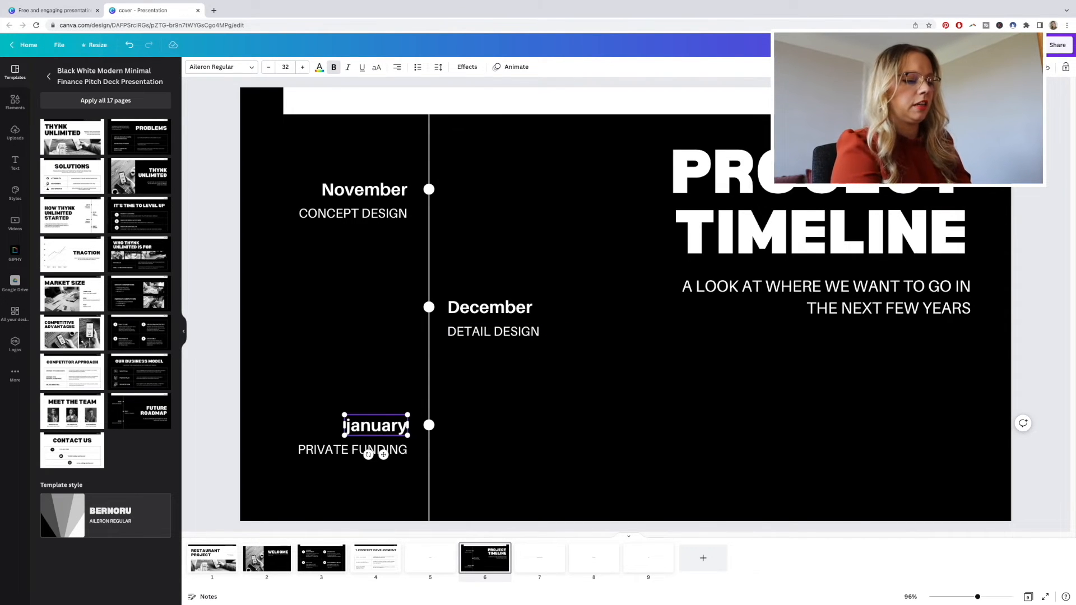
click(351, 425)
key(BackSpace)
text(J)
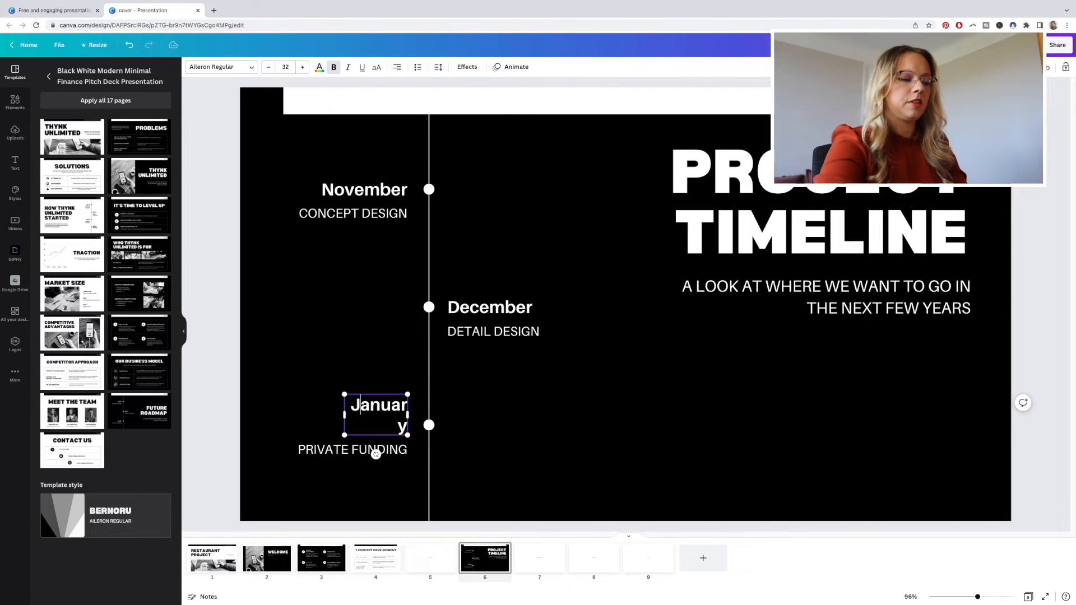
- Check the third stage's name on the design process page and replace the "PRIVATE FUNDING" label with "COST PLAN"
click(336, 449)
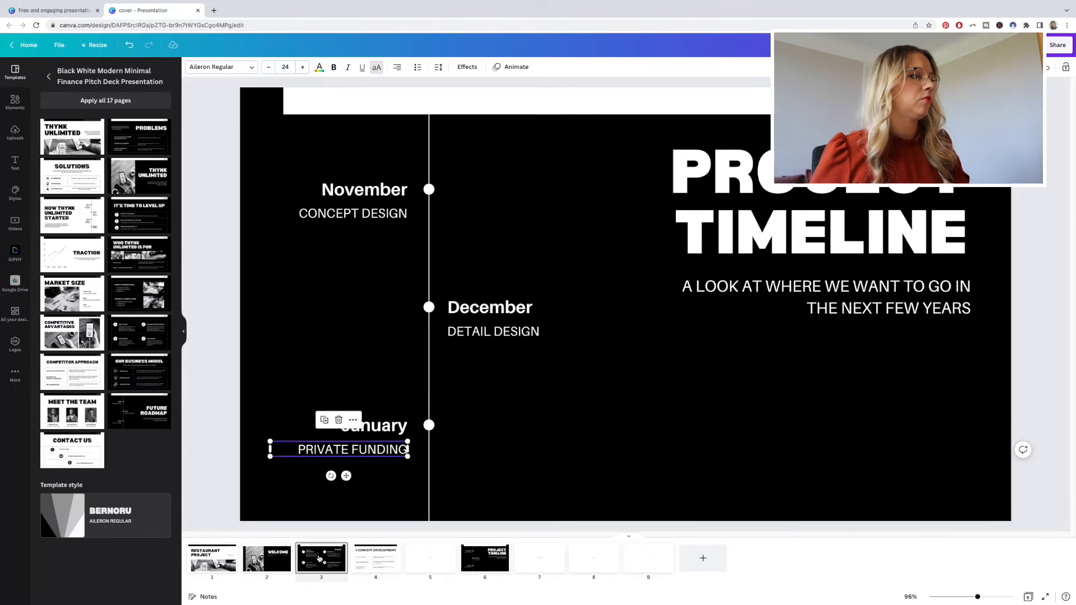
click(319, 559)
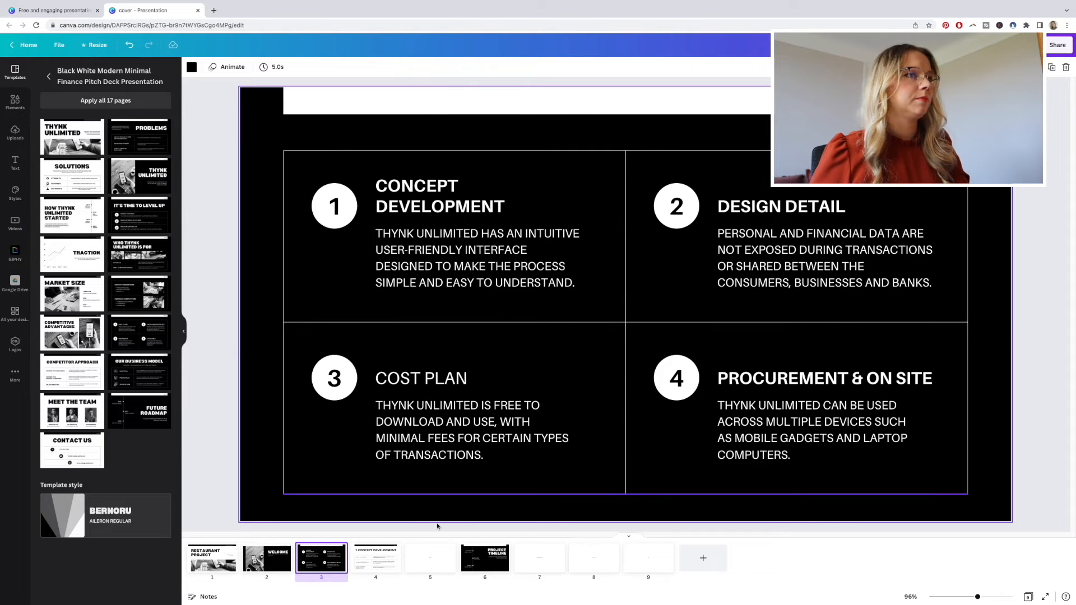
click(493, 561)
double_click(300, 455)
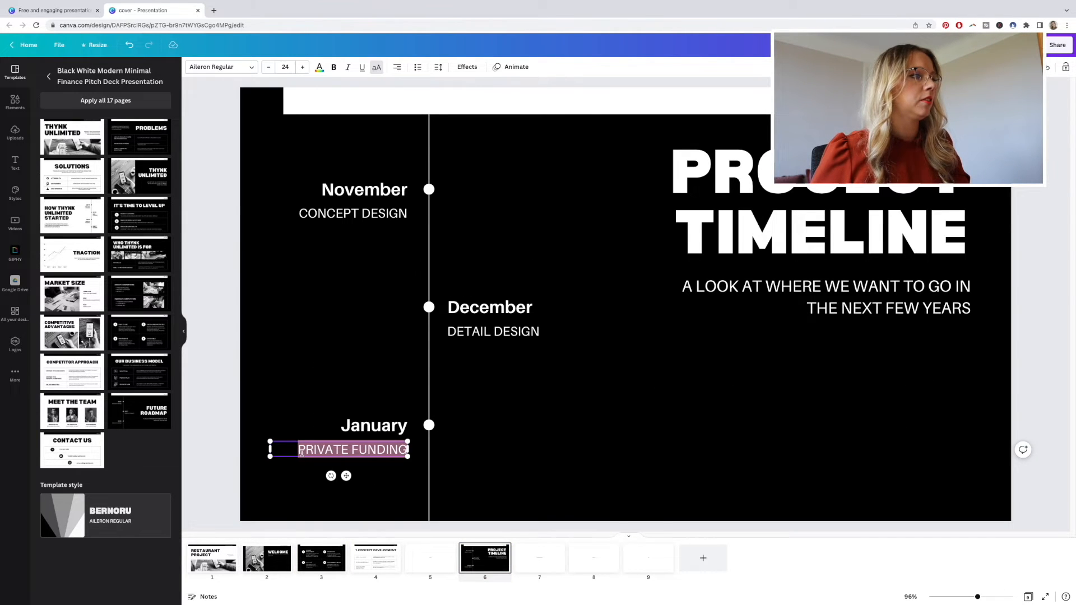
text(COST PLAN)
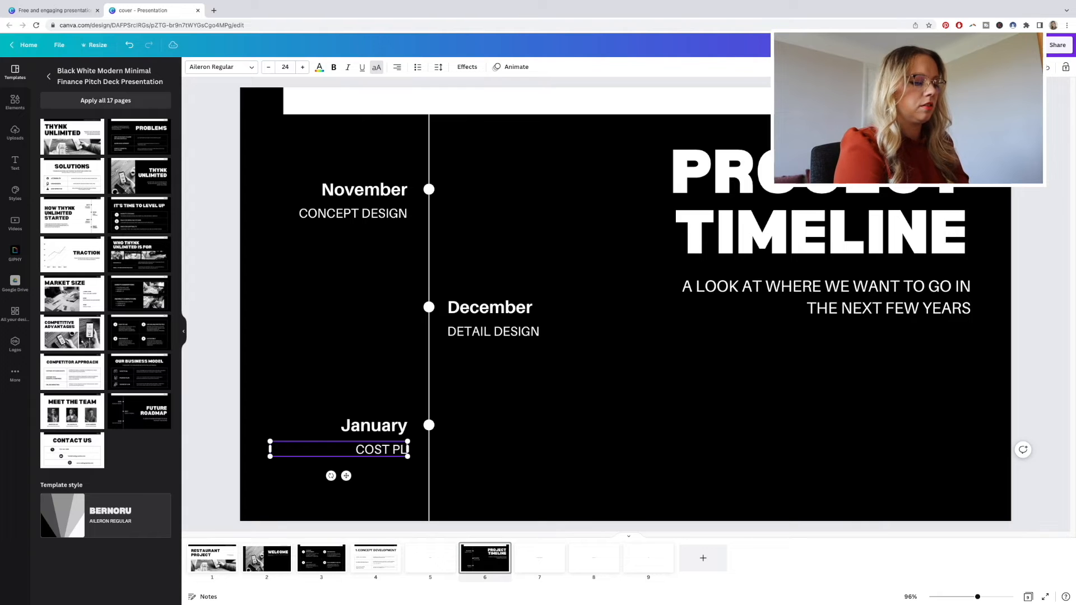
- Shorten the timeline's vertical line to end just below the January milestone and move the December milestone up close to November
click(483, 457)
drag(398, 269, 585, 365)
mouse_move(455, 256)
mouse_down()
mouse_move(415, 245)
mouse_move(434, 257)
mouse_up()
drag(432, 256, 432, 192)
click(750, 421)
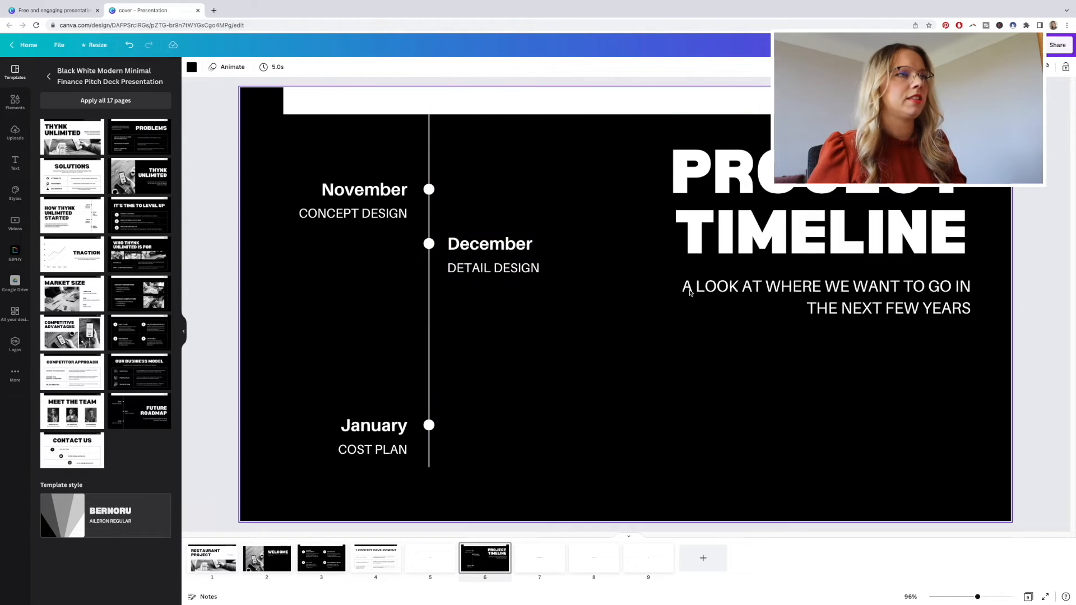
click(838, 294)
drag(869, 301, 857, 314)
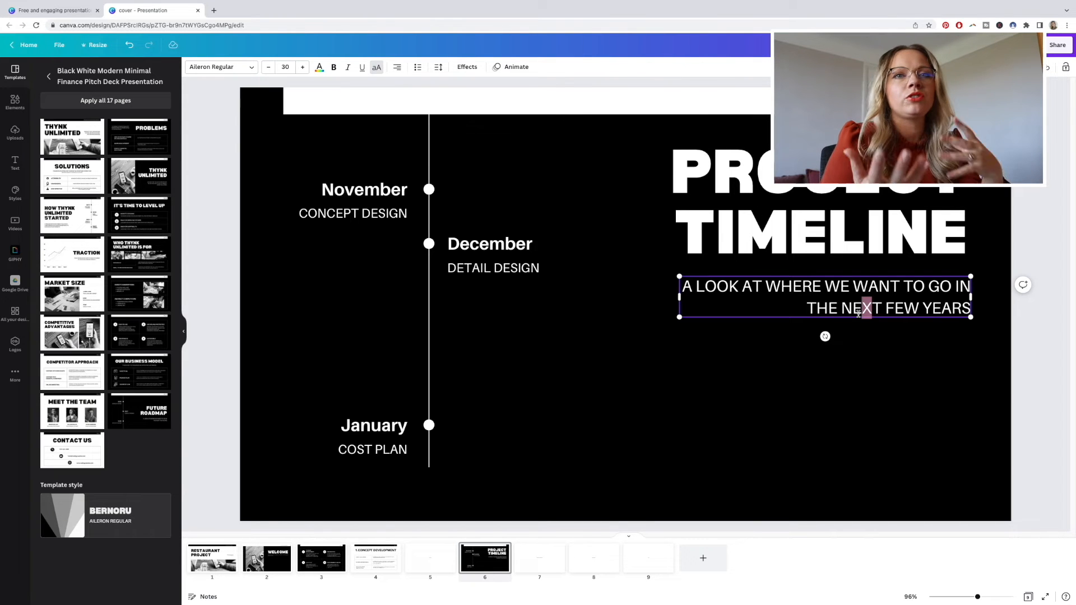
click(704, 287)
drag(688, 287, 981, 378)
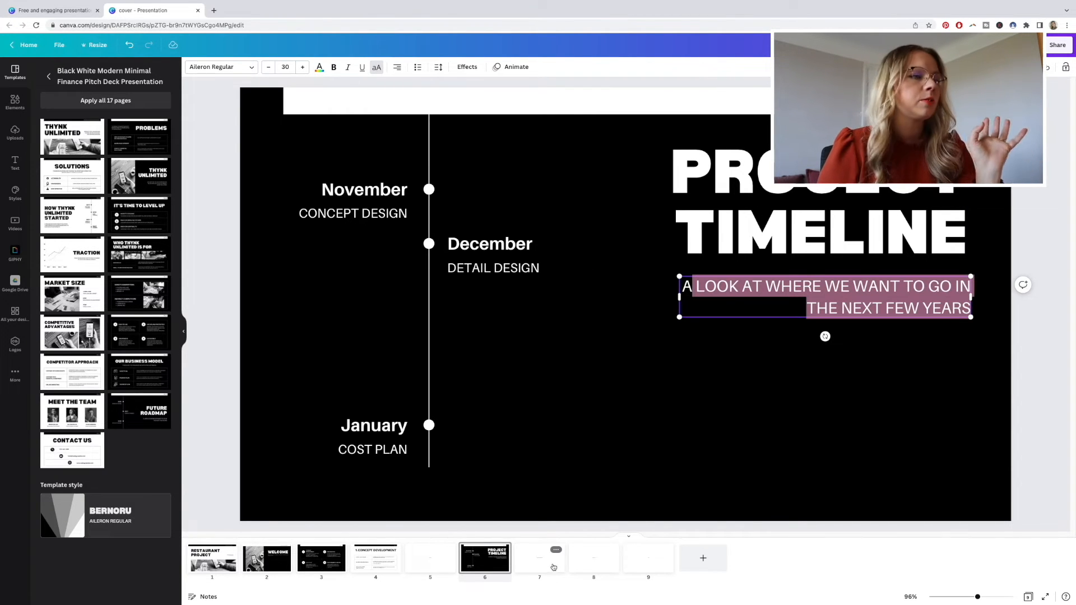
- Add the "It's Time to Level Up" template page after the design fee breakdown placeholder and select its title
click(535, 568)
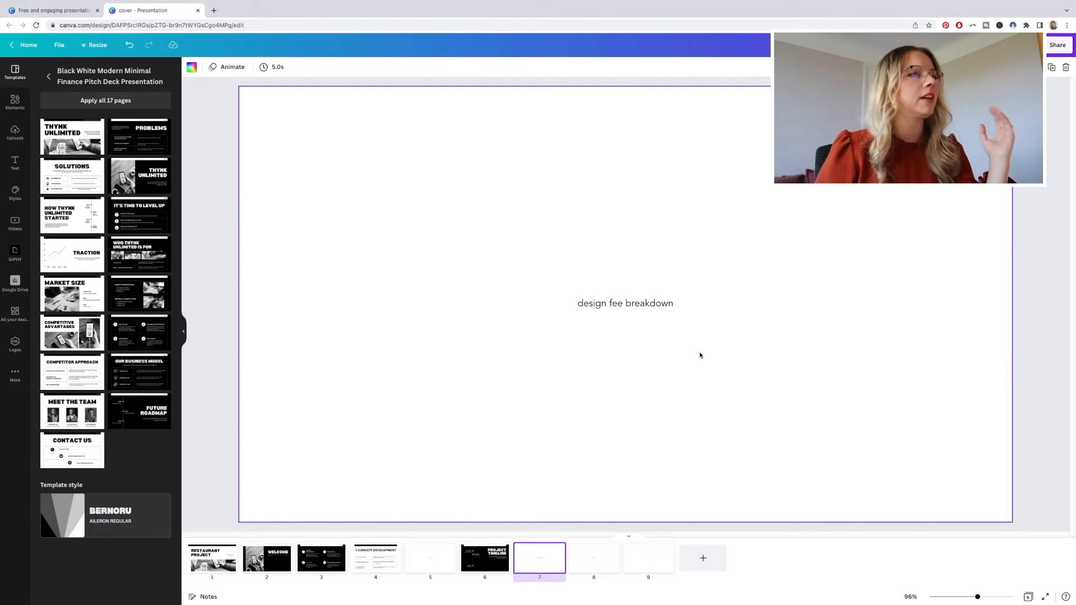
click(139, 215)
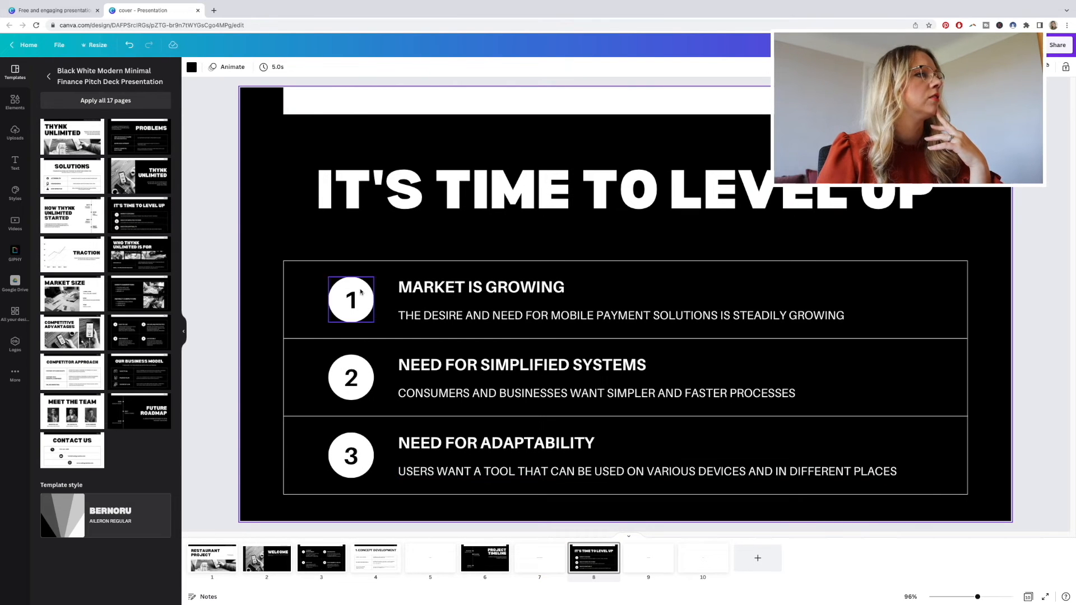
click(316, 562)
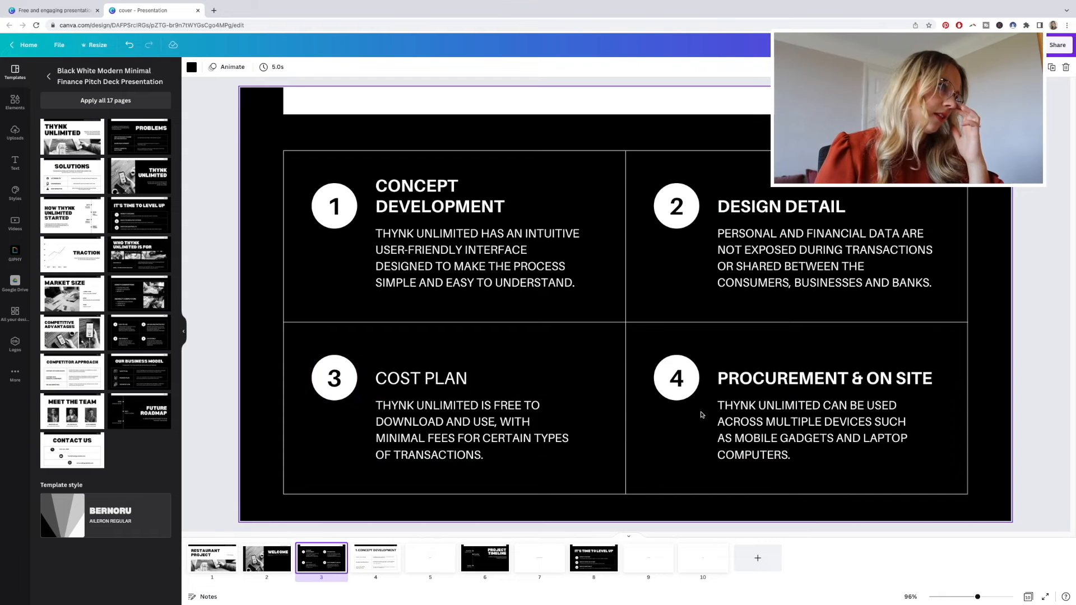
click(597, 567)
click(448, 196)
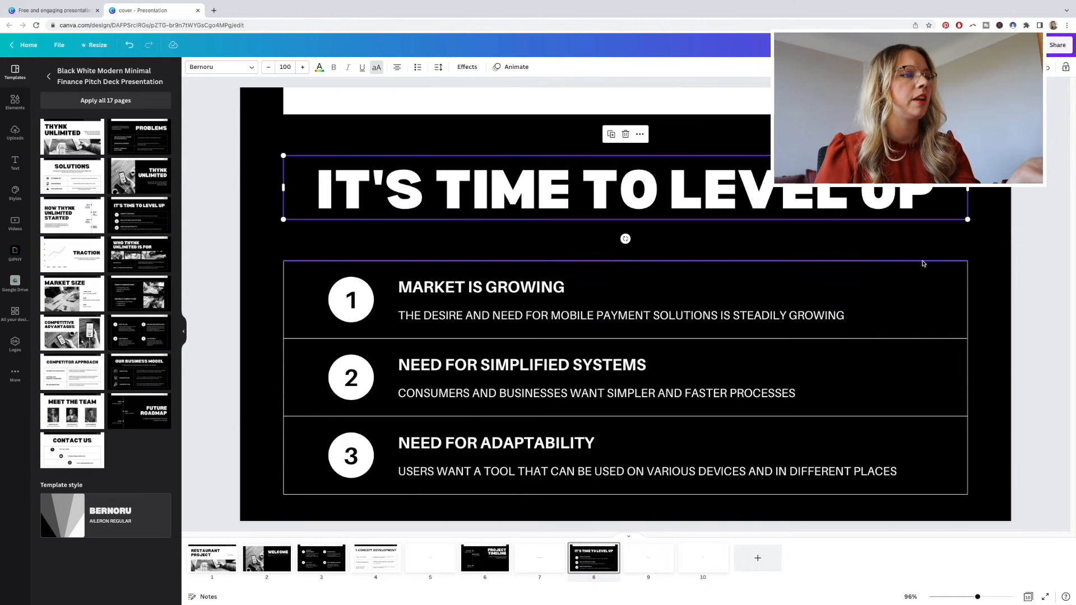
- Duplicate the table's right border as a column divider inside the table and narrow the first row's description box to about 942 wide
click(967, 288)
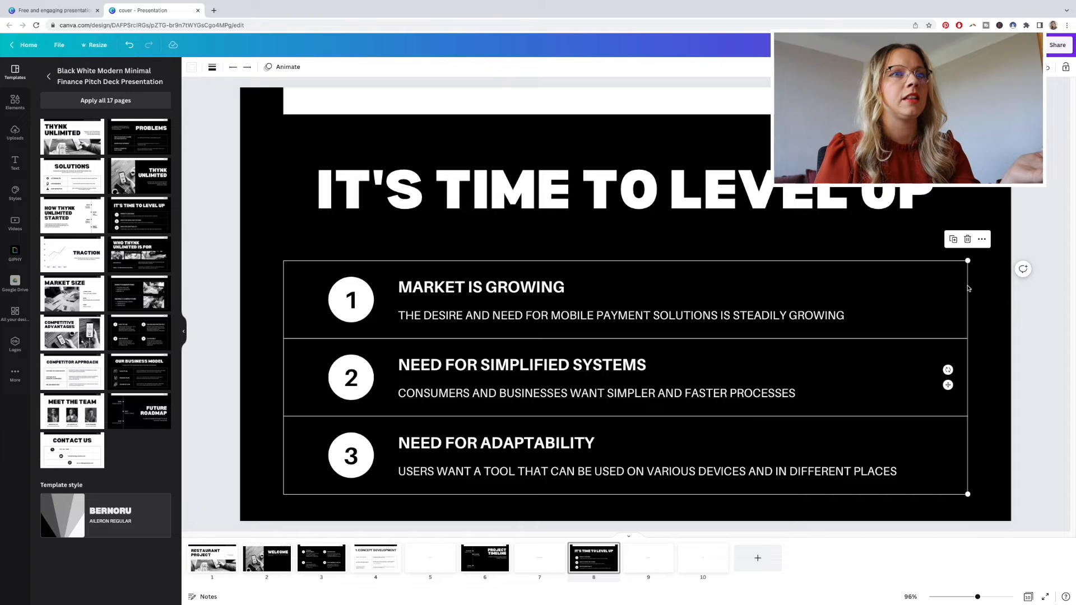
key(ctrl+d)
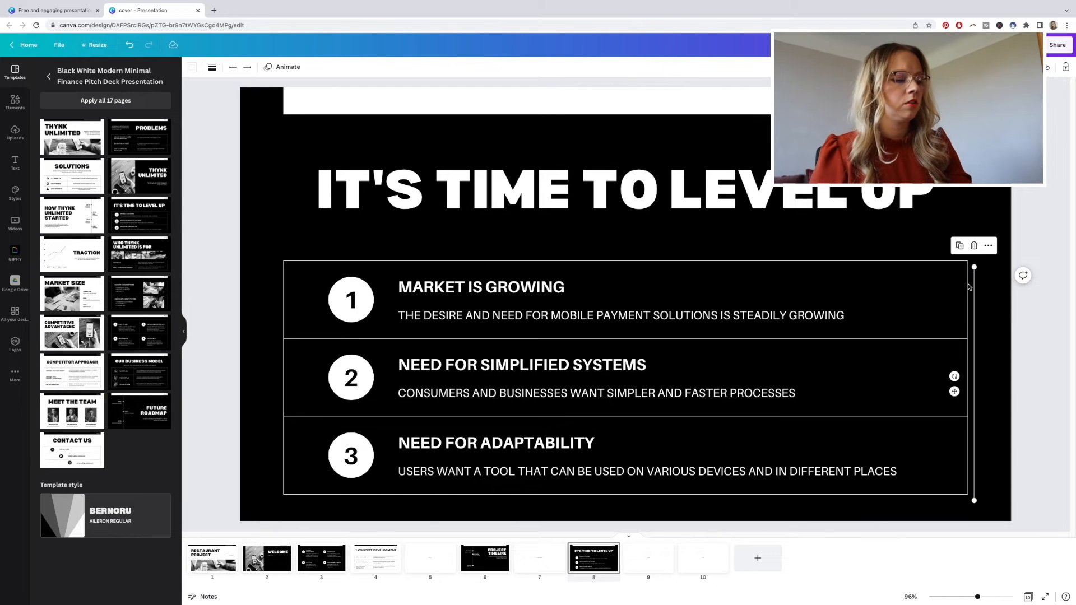
drag(973, 291, 807, 283)
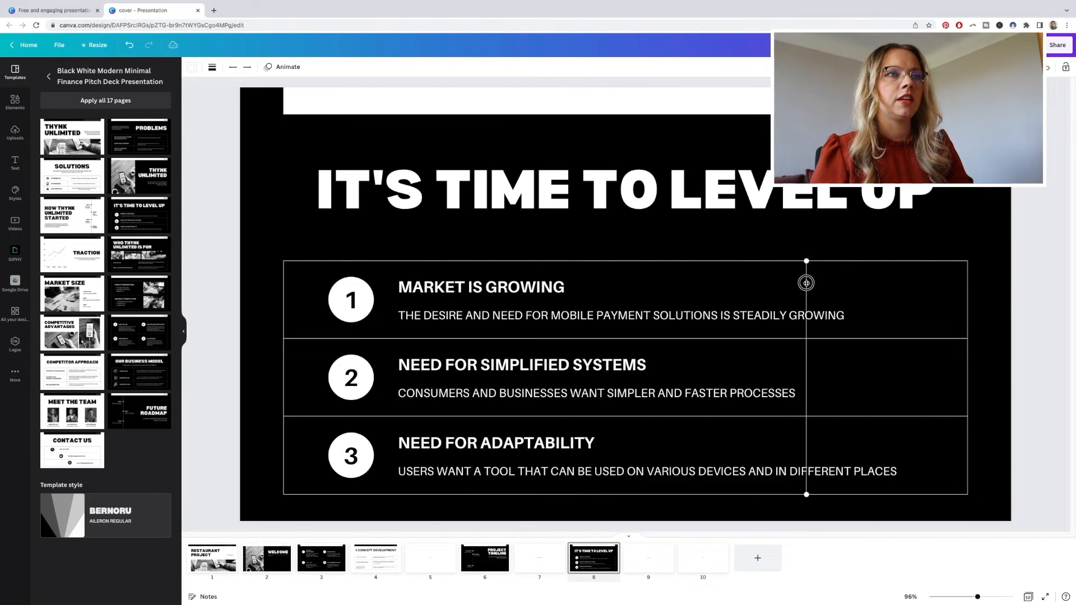
click(908, 300)
click(643, 319)
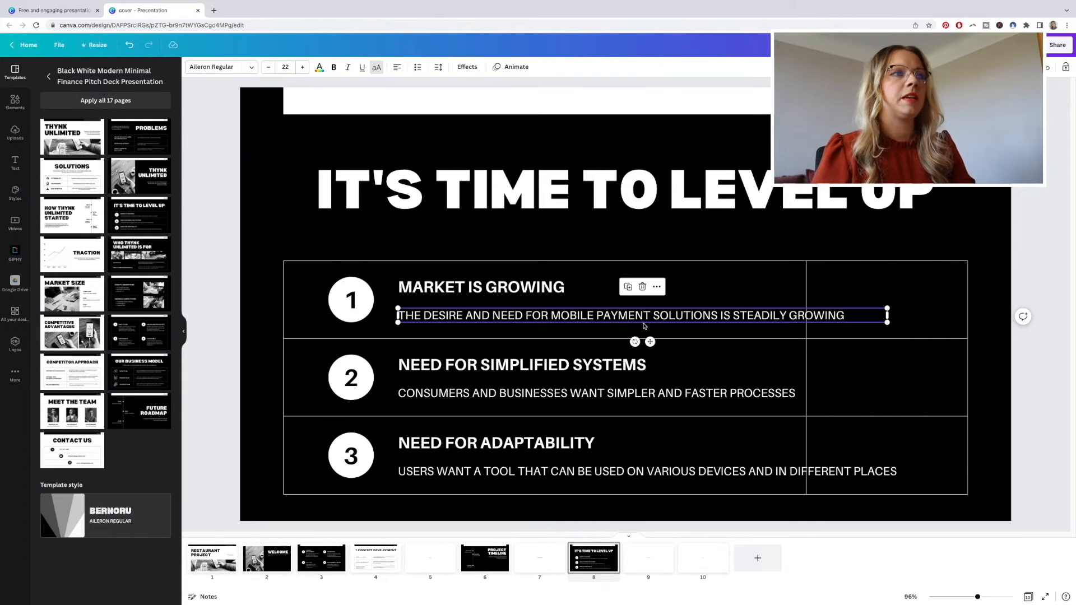
drag(889, 316, 778, 313)
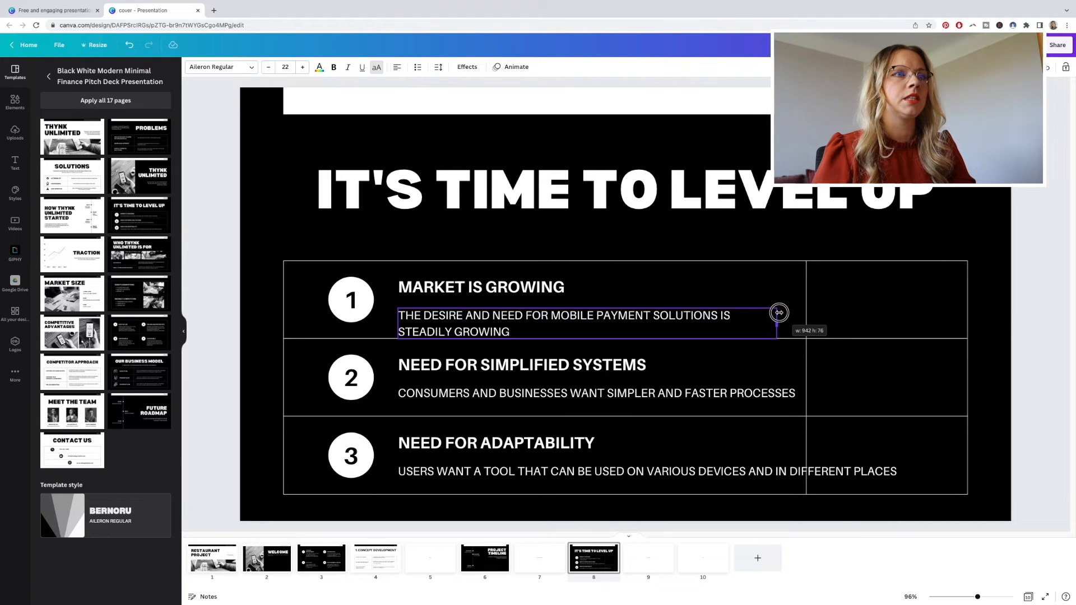
- Delete the "MARKET IS GROWING" heading and move the first row's description up beside the number 1
click(469, 285)
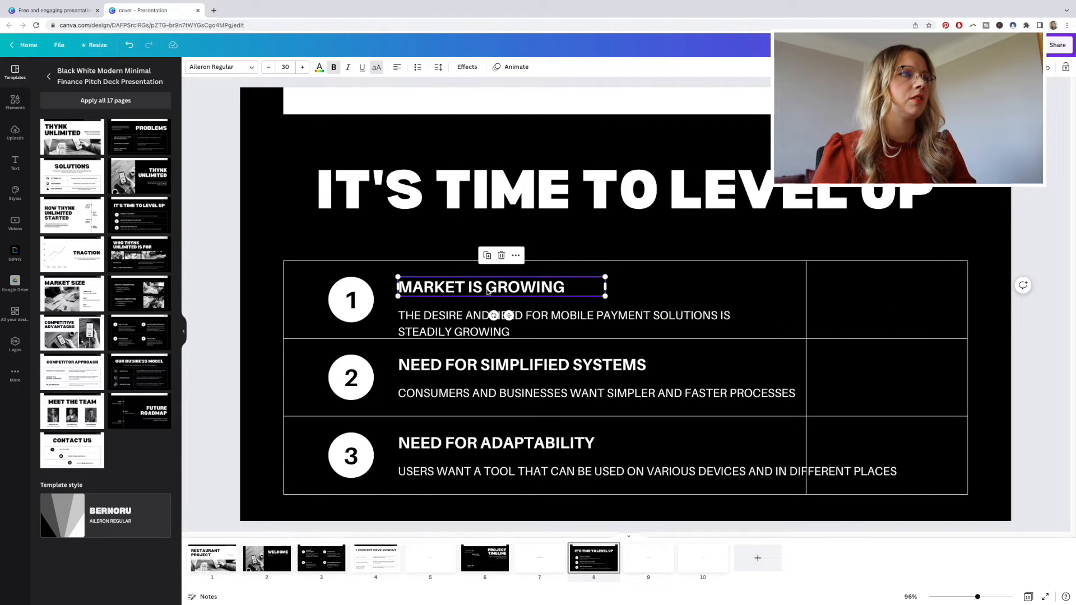
key(Delete)
drag(468, 317, 467, 293)
click(469, 309)
- Select the entire text of the "IT'S TIME TO LEVEL UP" page title for editing
click(316, 190)
click(317, 190)
drag(317, 190, 801, 196)
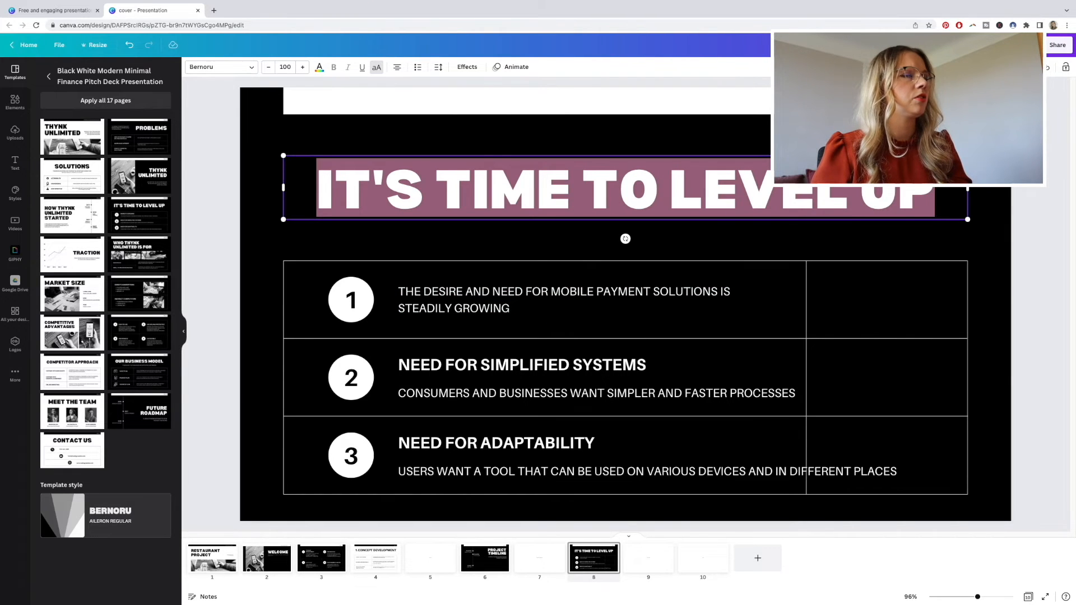